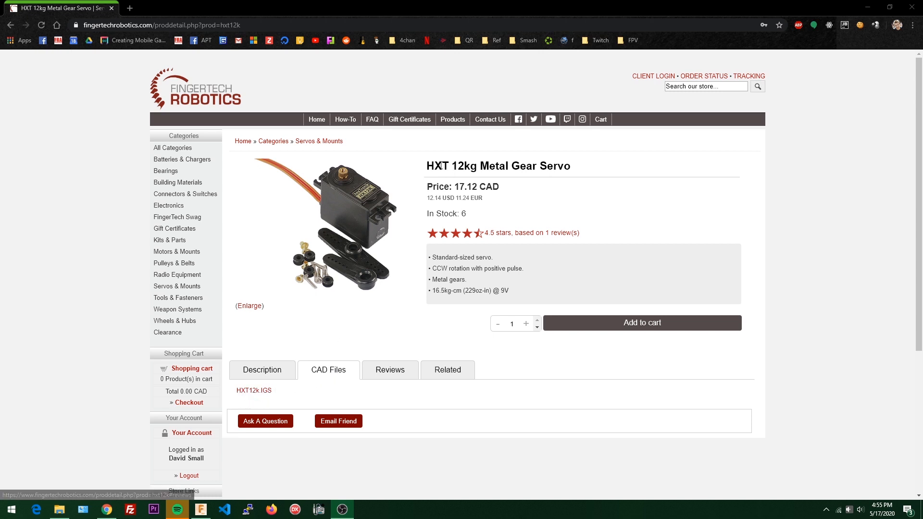
Download the HXT12k.IGS CAD file from the HXT 12kg Metal Gear Servo product page
drag(442, 167, 602, 172)
click(602, 172)
click(256, 390)
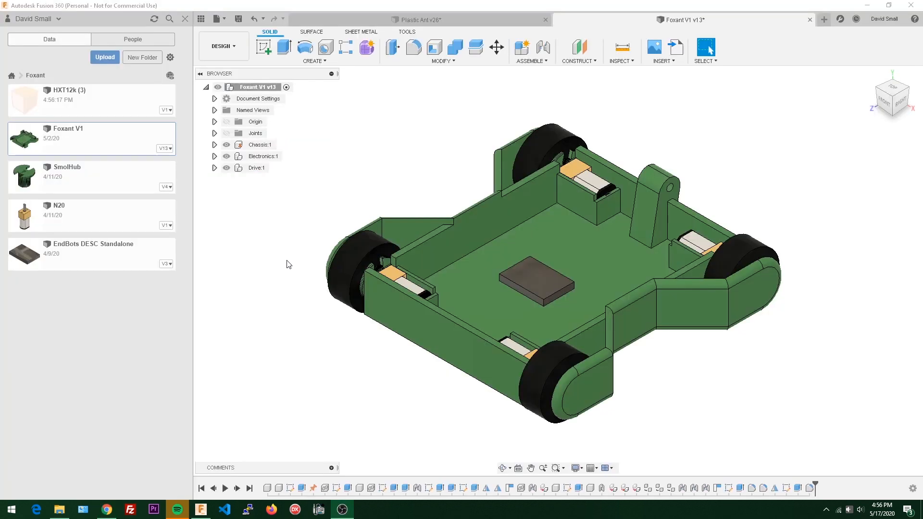
Switch to Fusion 360, open the HXT12k (3) design from the Foxant project and examine the servo model
double_click(67, 94)
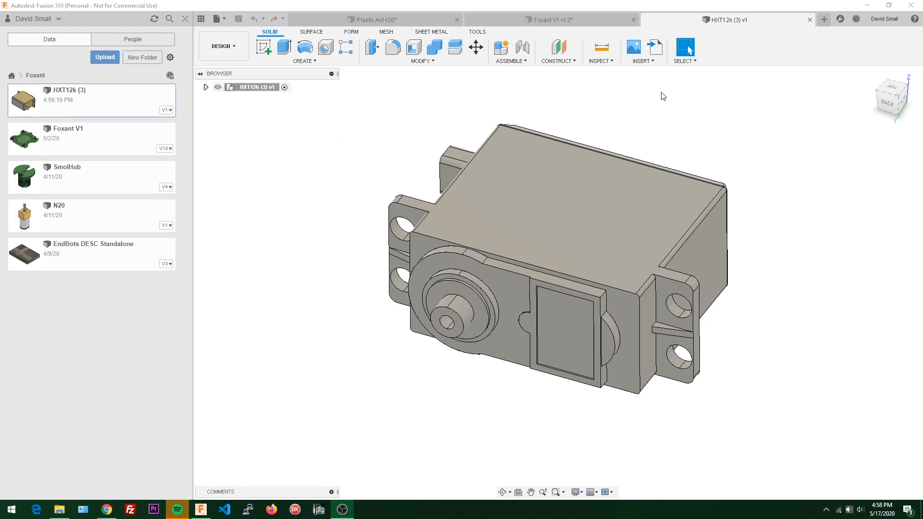
middle_drag(651, 92, 628, 89)
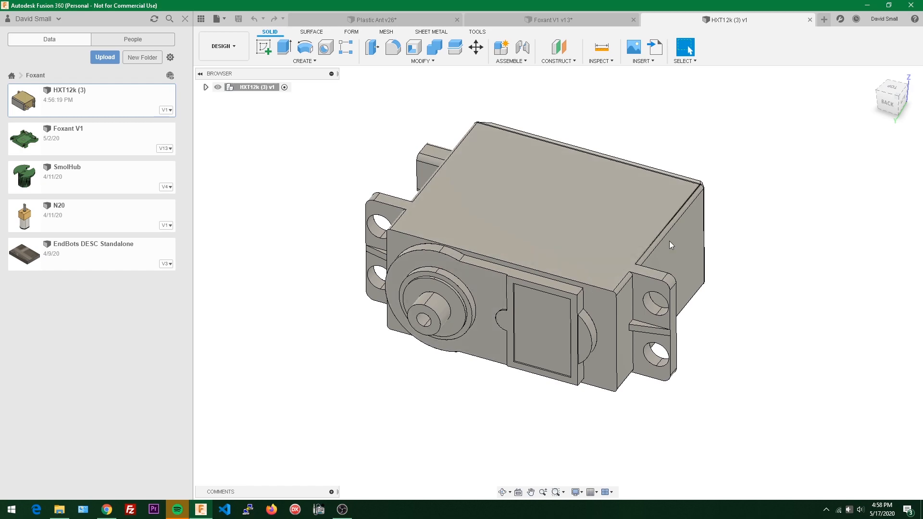
scroll(670, 283, up, 5)
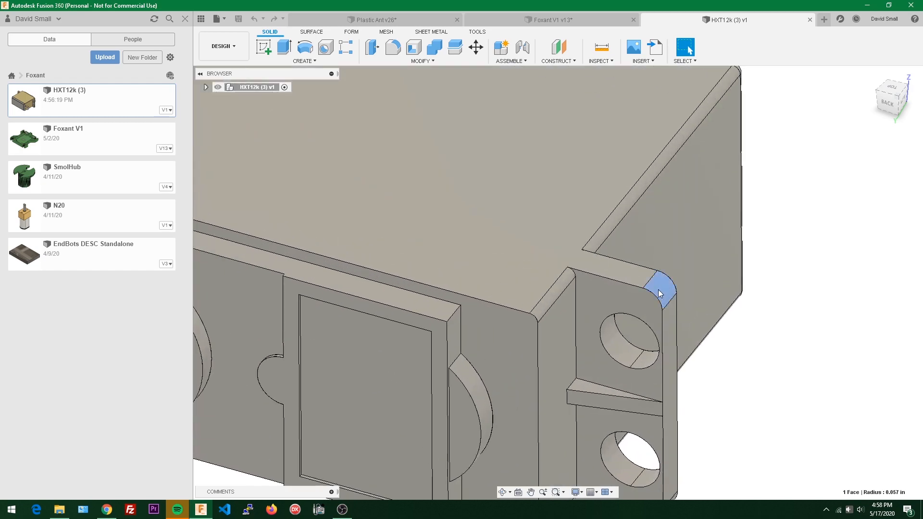
scroll(660, 296, down, 5)
scroll(432, 194, up, 3)
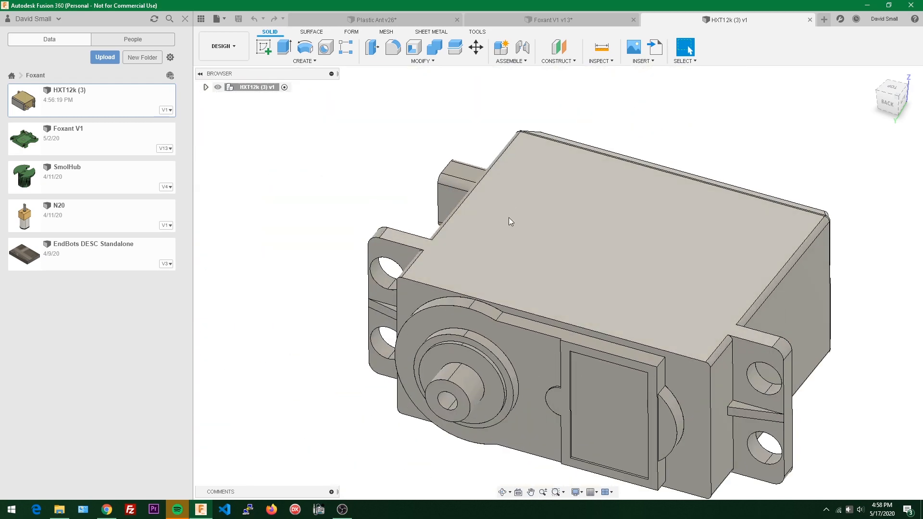
scroll(519, 240, down, 1)
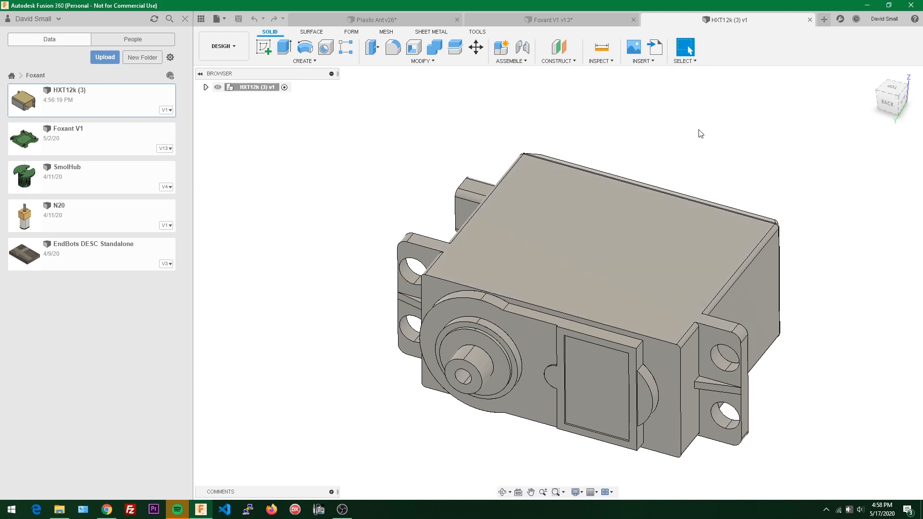
Expand the servo component's bodies down to the individual surfaces in the Unstitched group
click(206, 87)
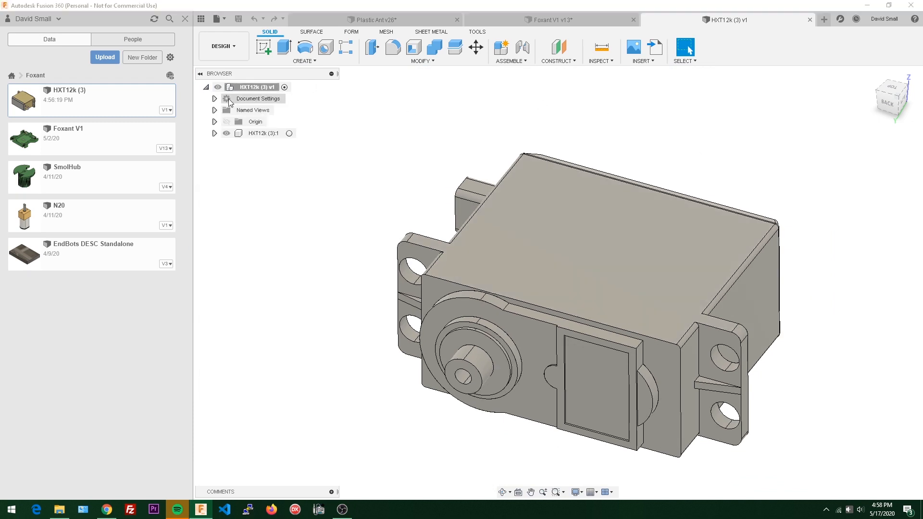
click(214, 133)
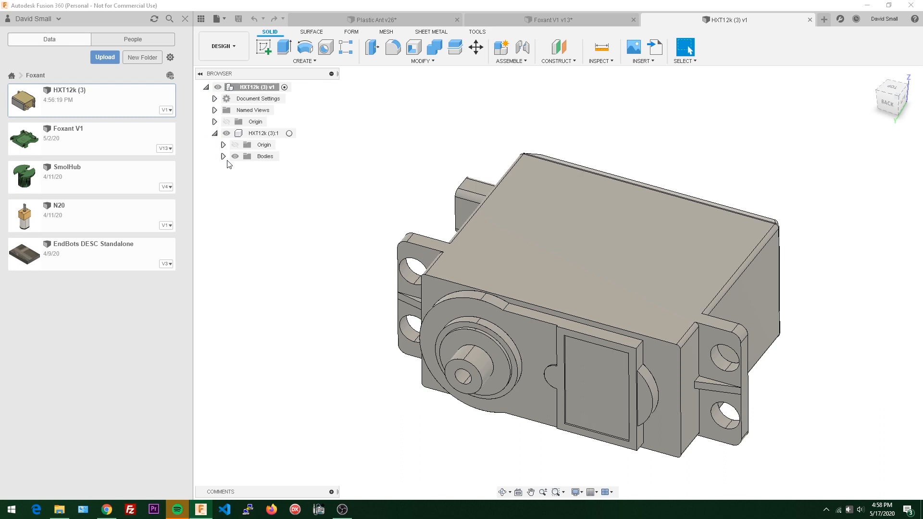
click(223, 156)
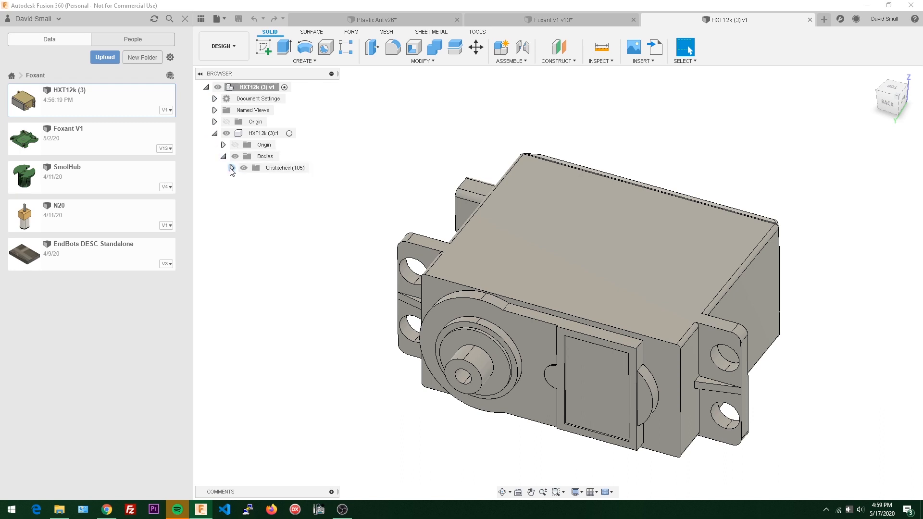
click(231, 168)
scroll(280, 125, down, 2)
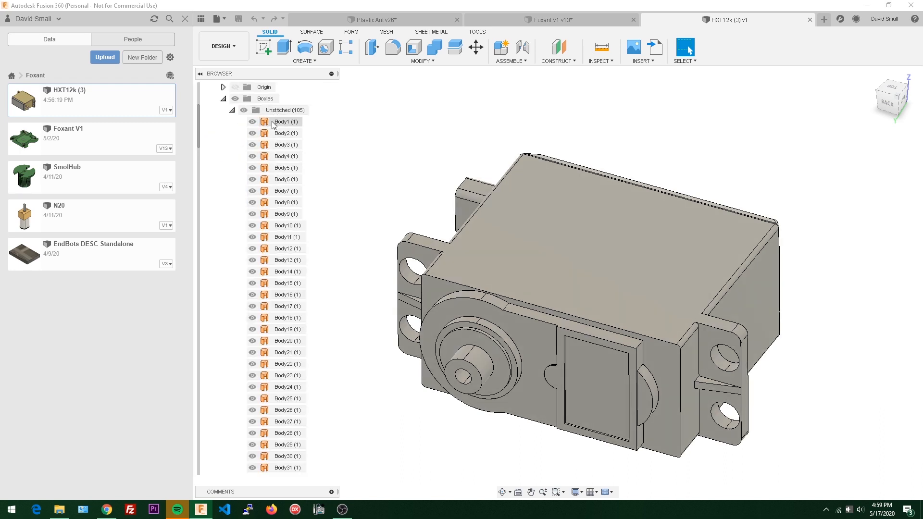
Examine which servo faces correspond to individual unstitched bodies and look through the body list
click(284, 191)
click(280, 122)
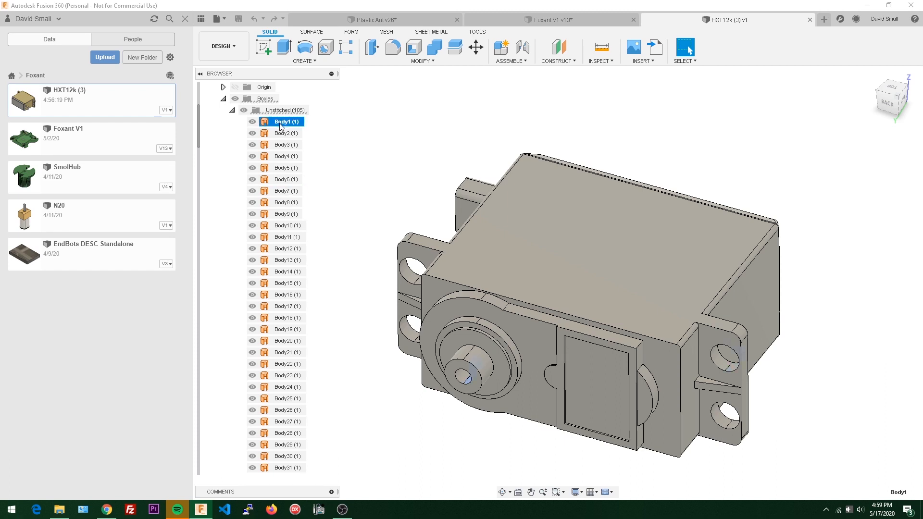
click(342, 131)
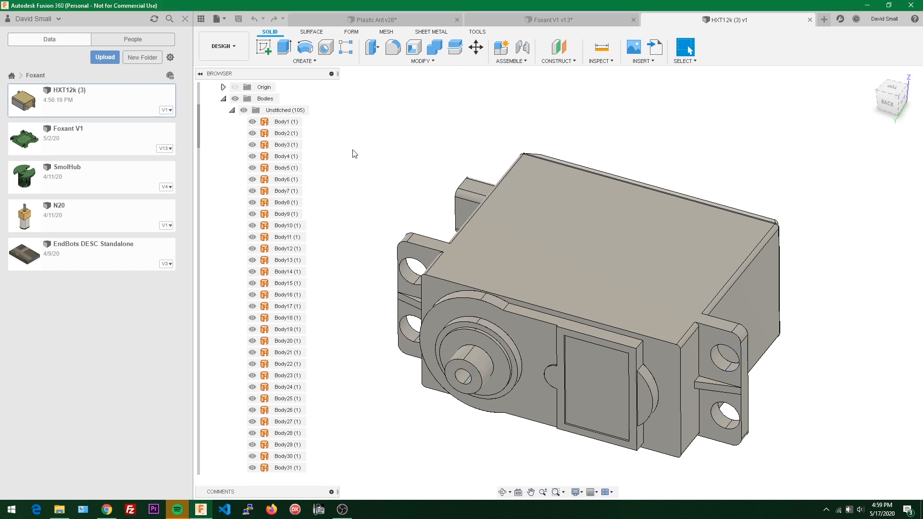
click(576, 245)
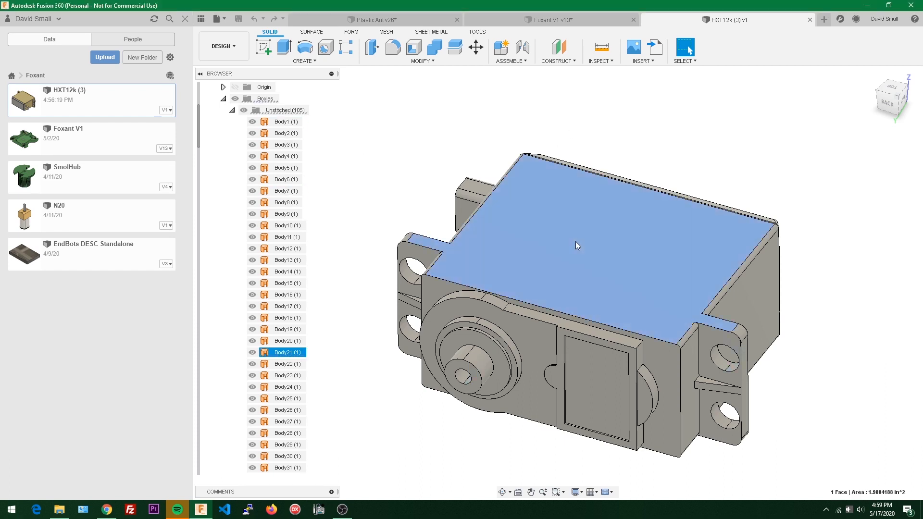
scroll(408, 249, up, 2)
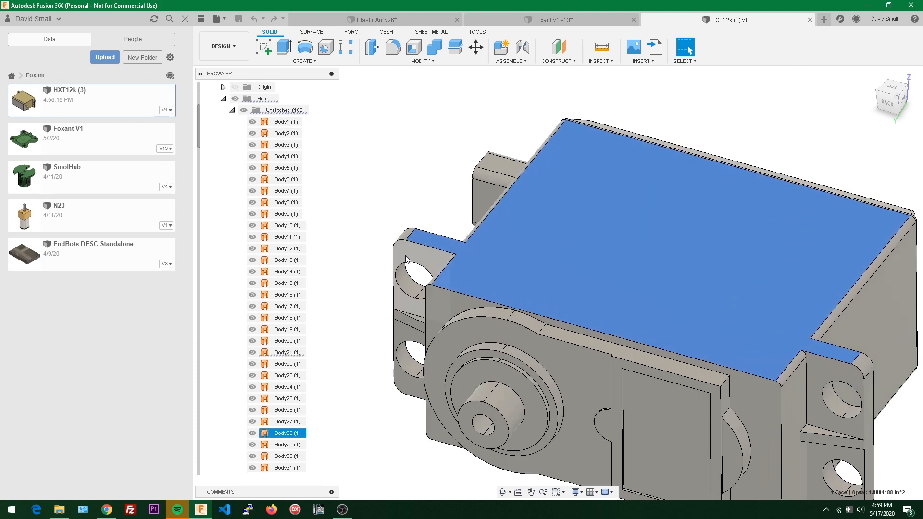
click(405, 252)
scroll(402, 175, down, 2)
scroll(403, 179, up, 2)
click(459, 205)
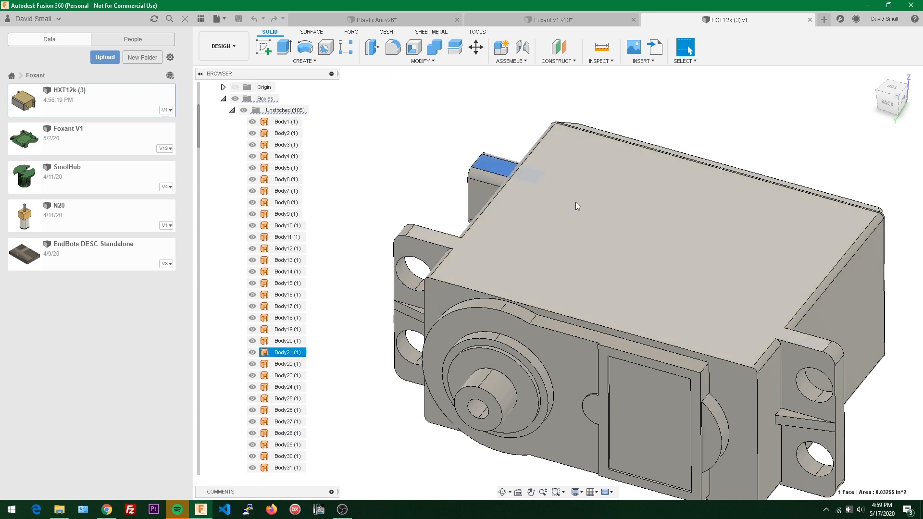
click(575, 201)
scroll(293, 275, down, 9)
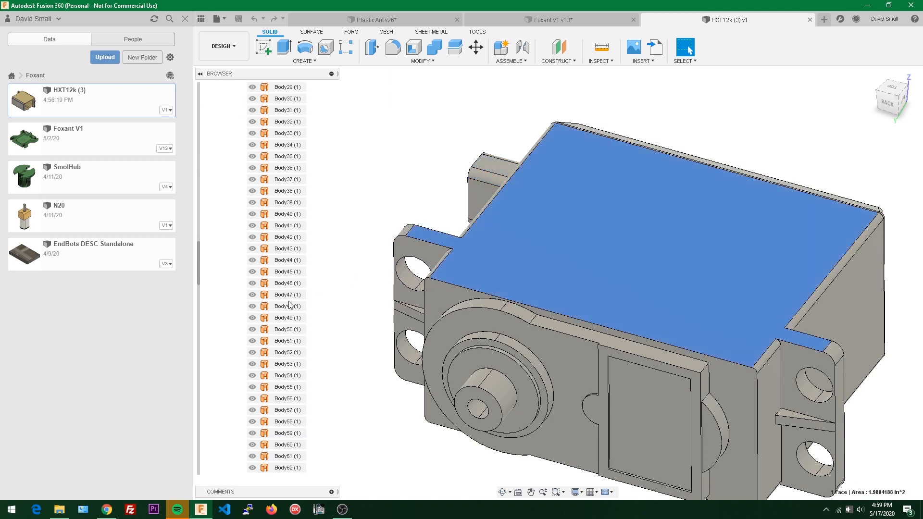
scroll(290, 302, up, 9)
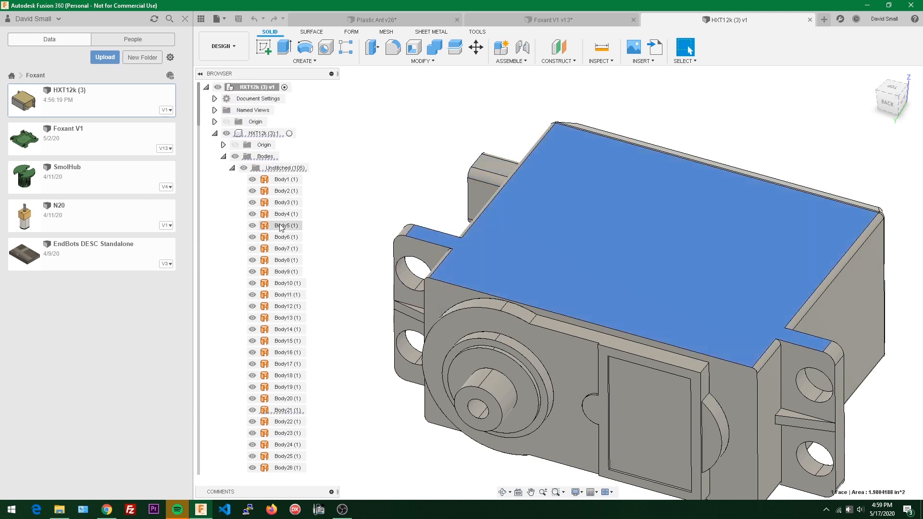
key(Escape)
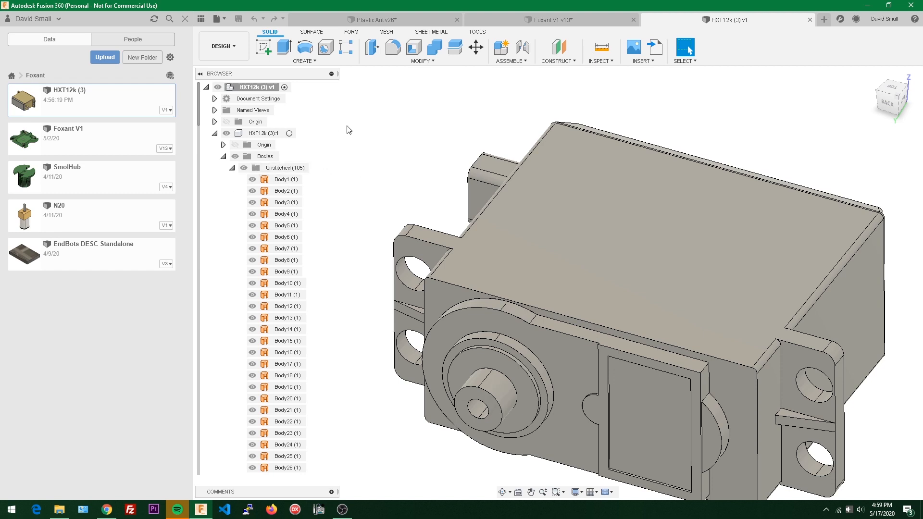
Stitch all unstitched surfaces, Body1 through Body105, together using the New Body operation
click(287, 180)
scroll(290, 268, down, 20)
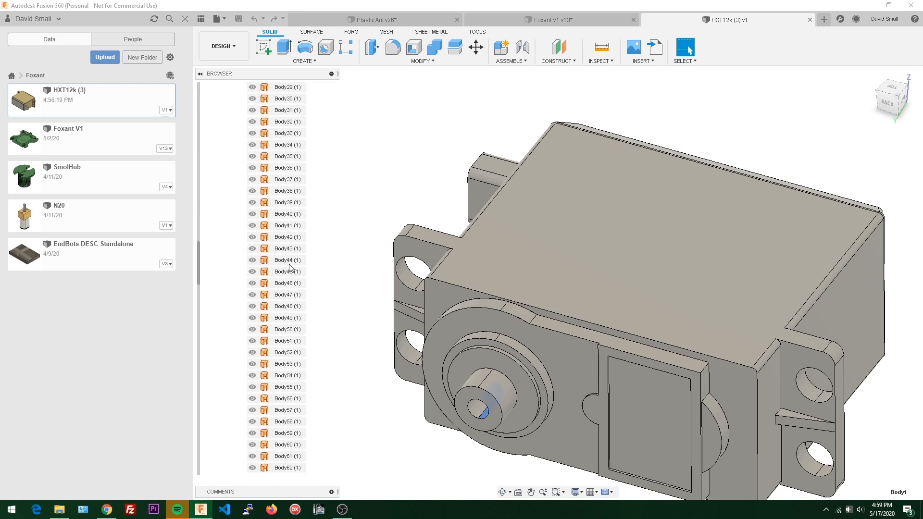
scroll(290, 268, down, 5)
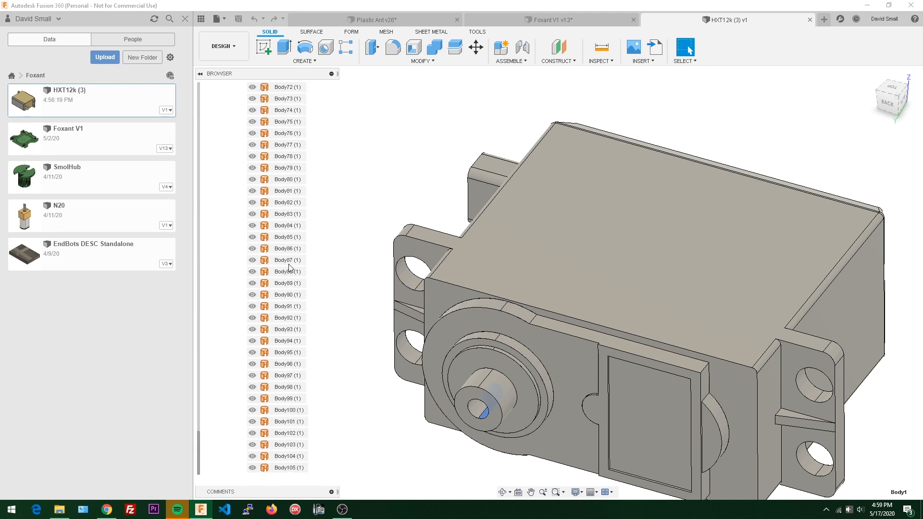
shift+click(290, 468)
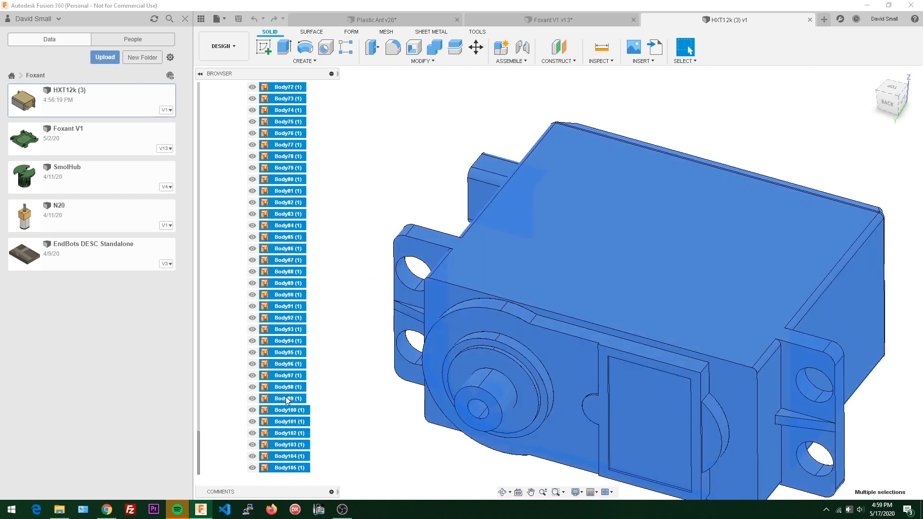
scroll(287, 358, up, 16)
scroll(277, 335, up, 10)
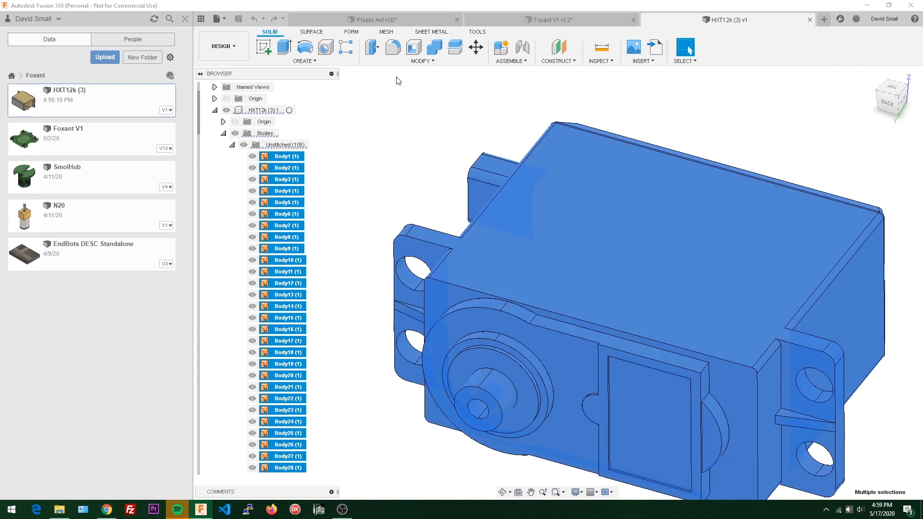
click(312, 33)
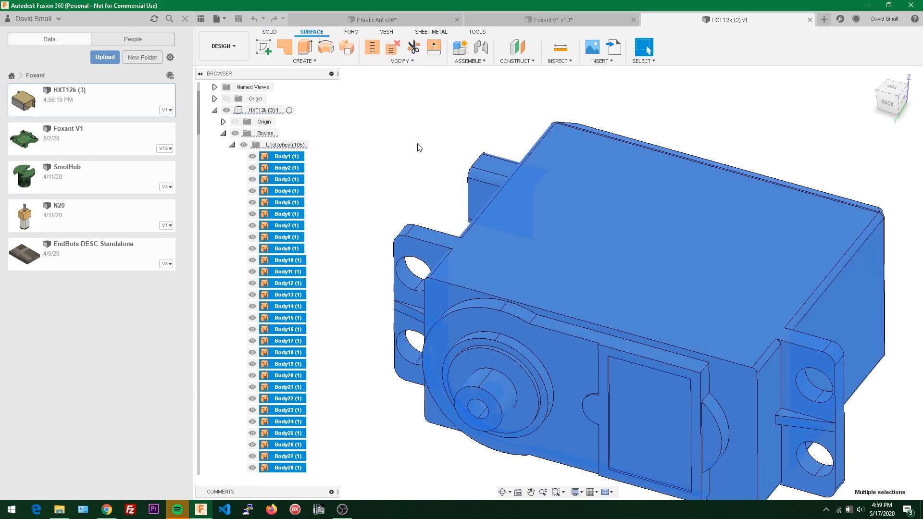
text(s)
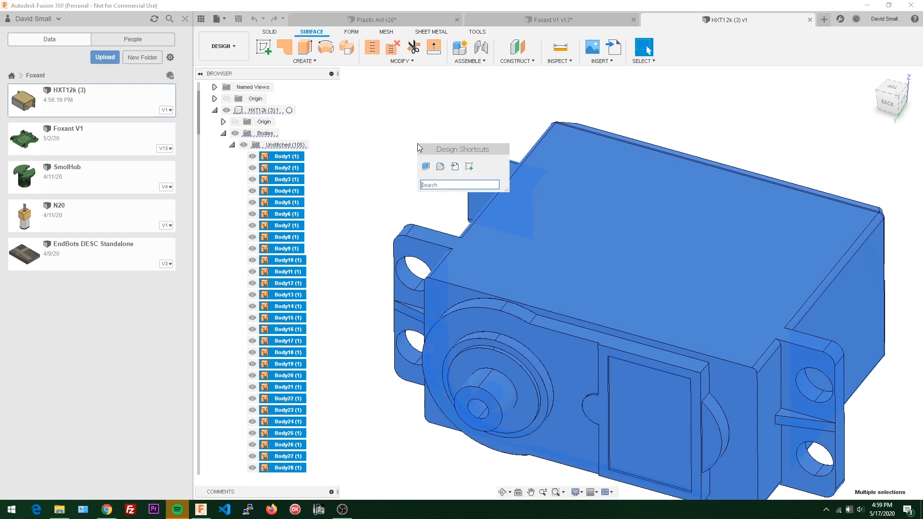
text(stit)
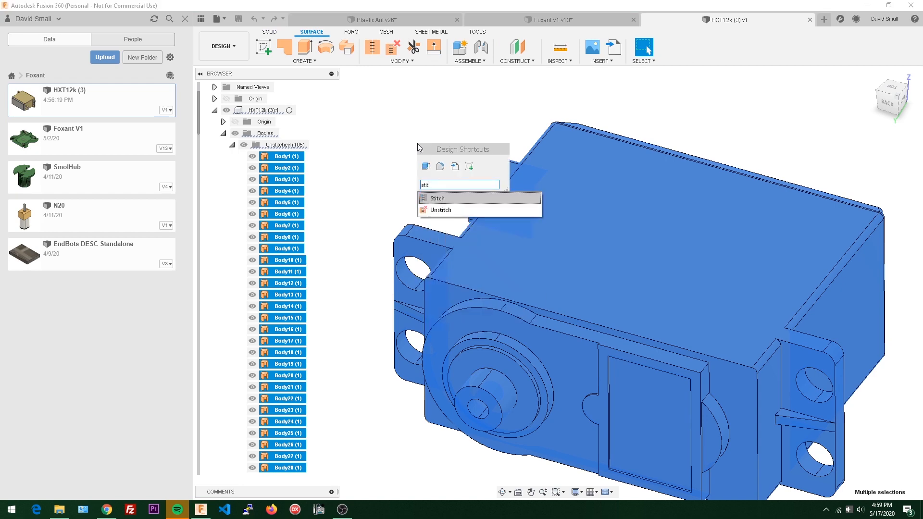
key(Return)
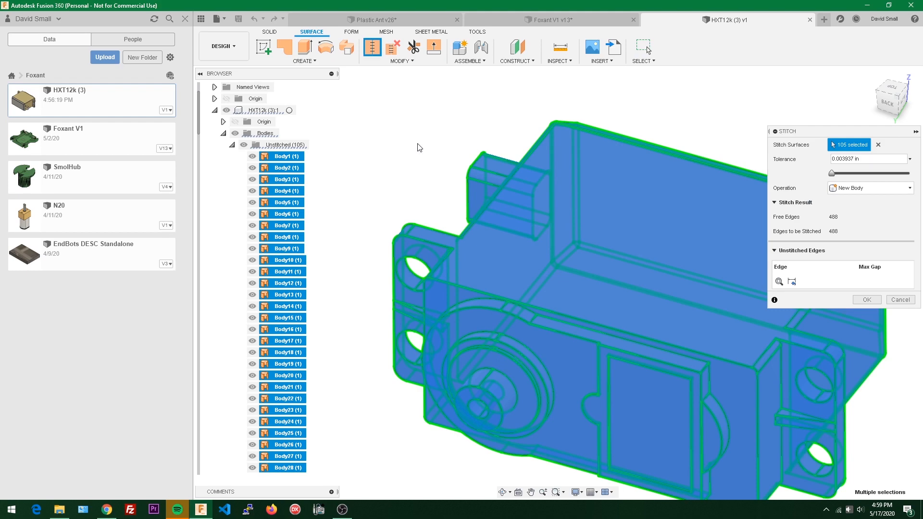
scroll(461, 99, down, 3)
scroll(486, 104, up, 3)
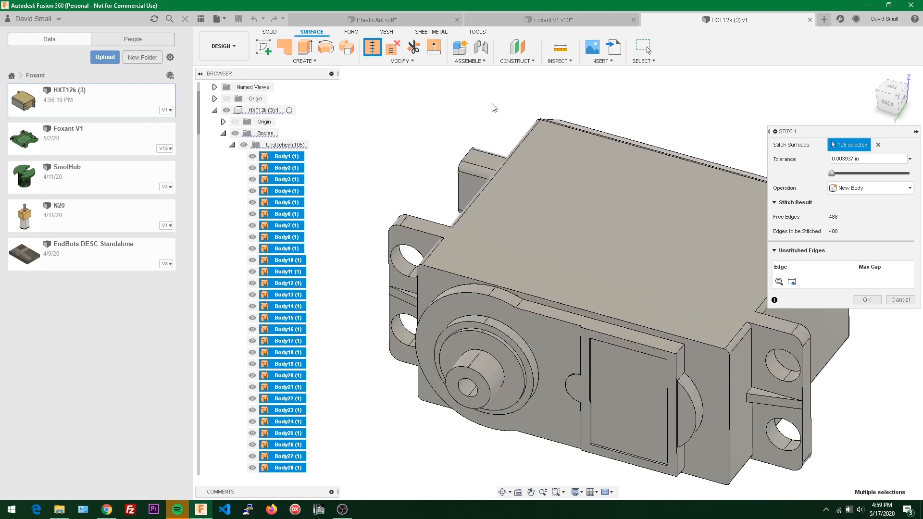
middle_drag(626, 104, 584, 91)
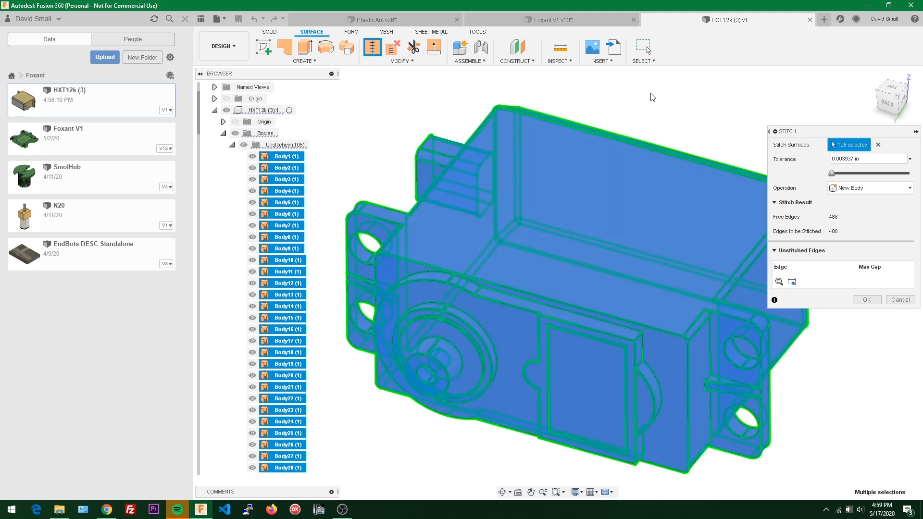
scroll(650, 93, down, 1)
middle_drag(654, 94, 625, 93)
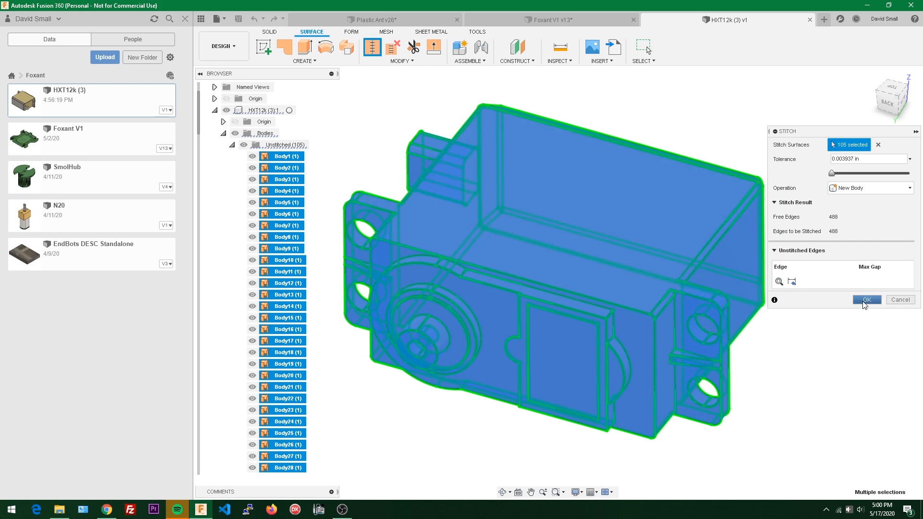
click(866, 300)
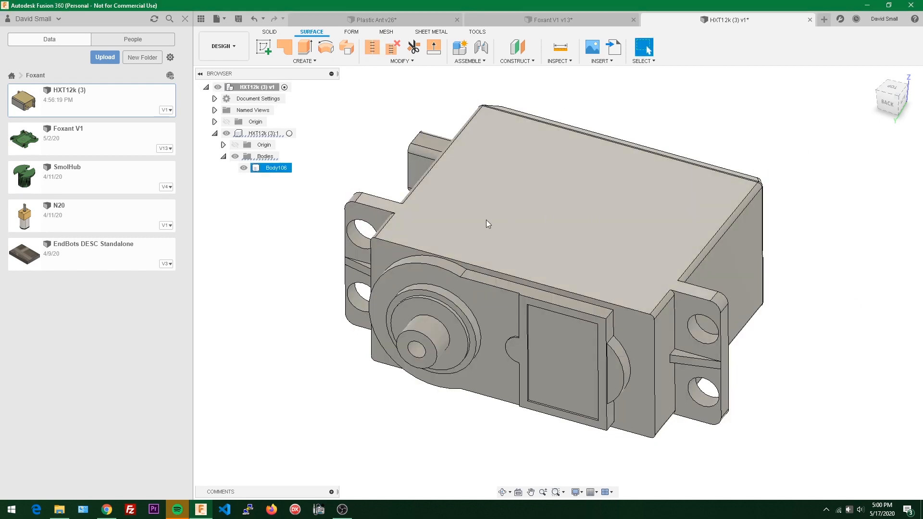
click(573, 184)
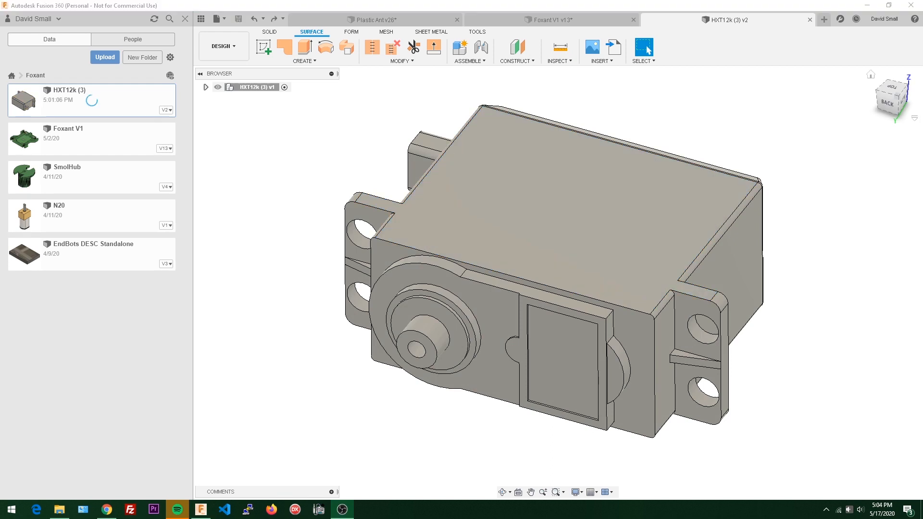
Search the appearance library for black, apply a black appearance to the whole servo and save the design
click(587, 5)
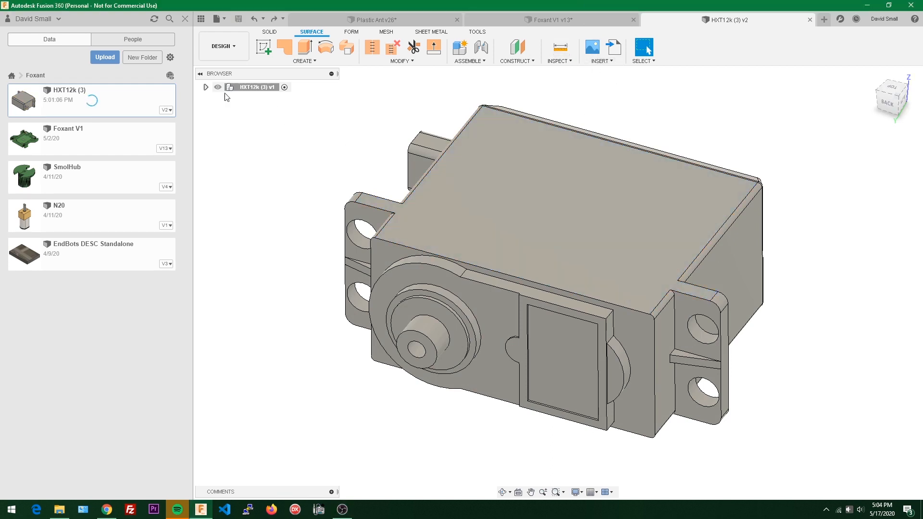
key(a)
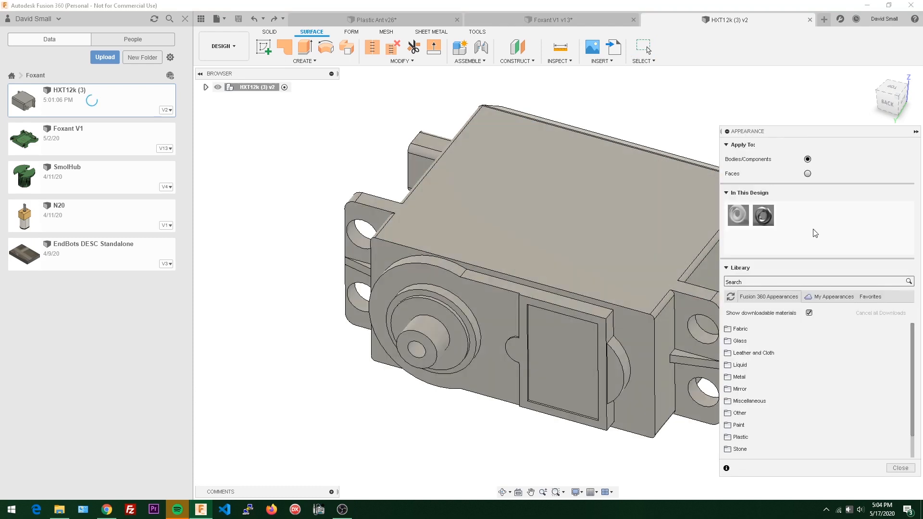
click(758, 281)
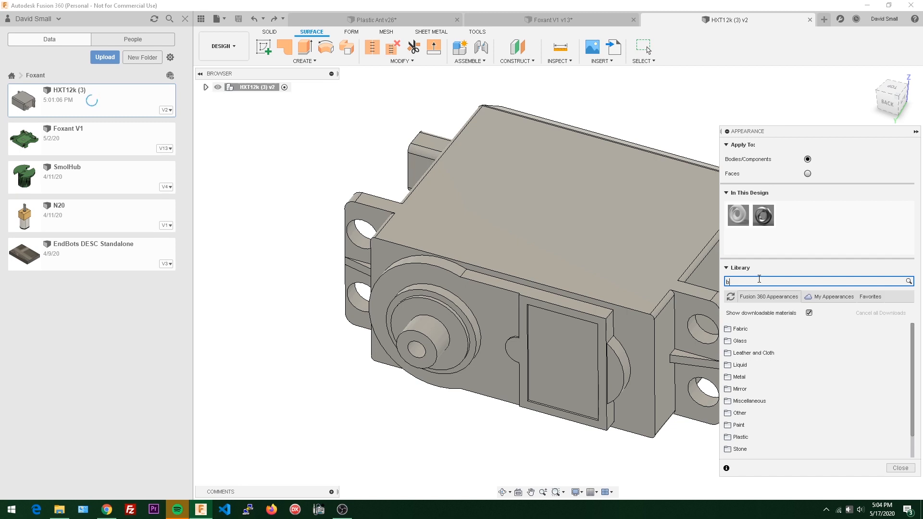
text(black)
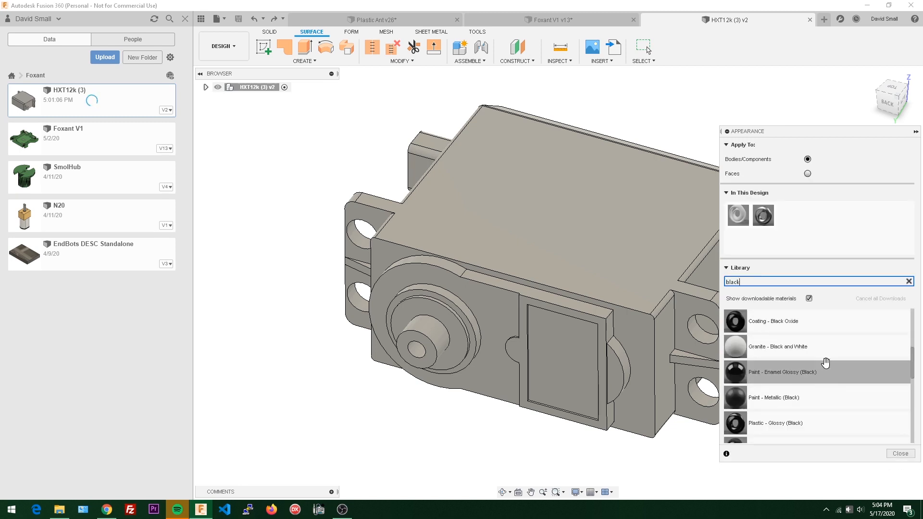
scroll(813, 421, down, 3)
drag(805, 371, 589, 241)
key(Escape)
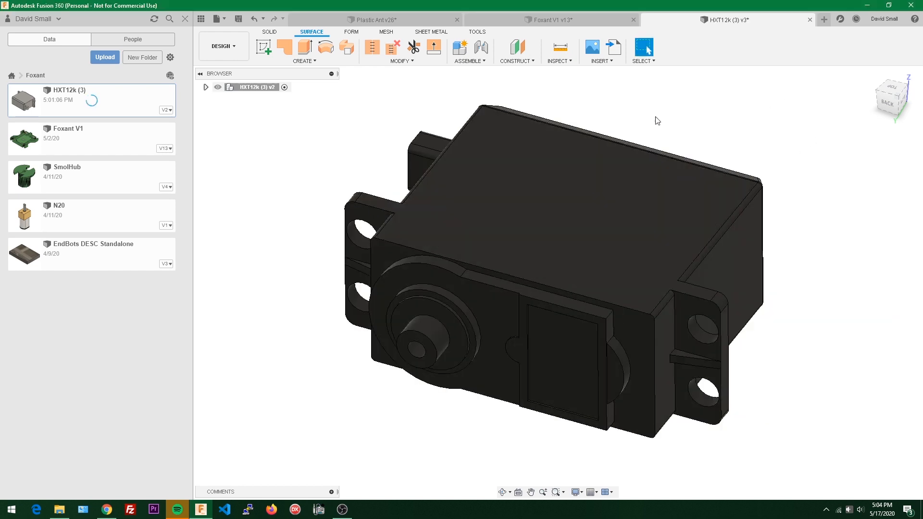
key(ctrl+s)
click(472, 262)
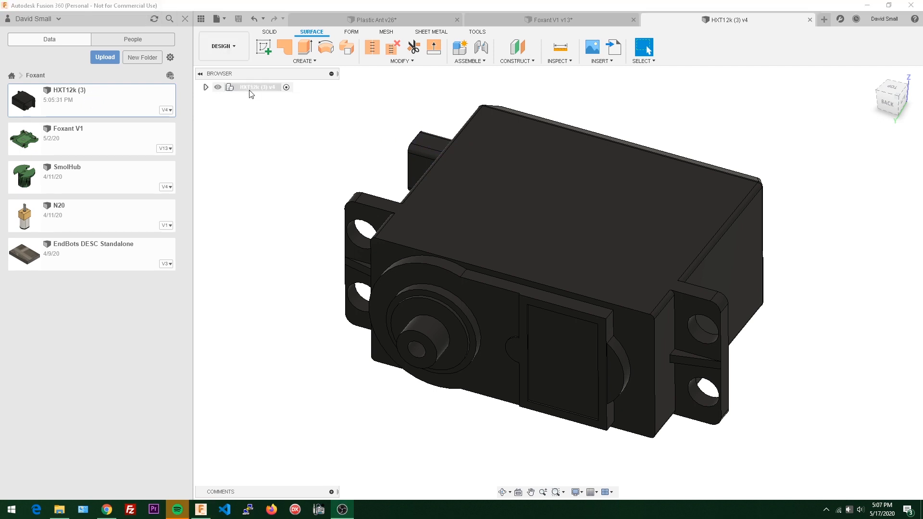
Create a new component under the top-level design and name it Horn
click(205, 87)
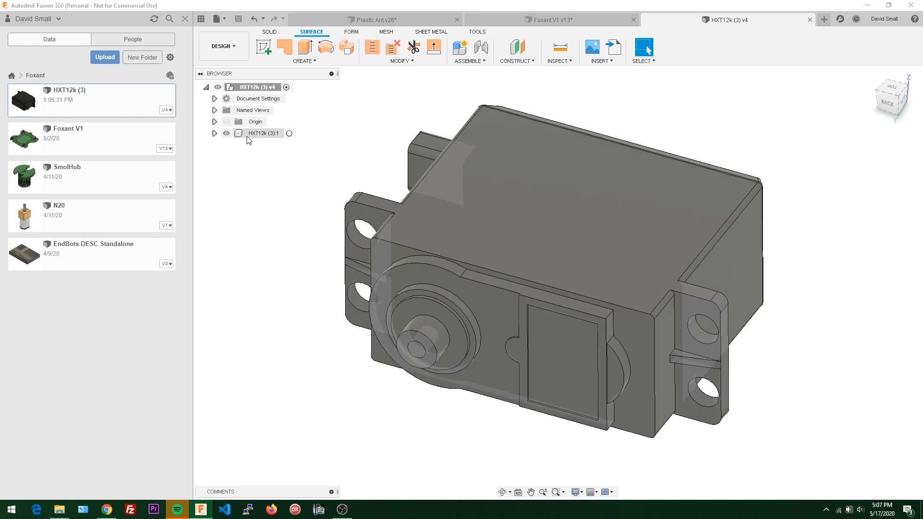
right_click(256, 85)
click(269, 92)
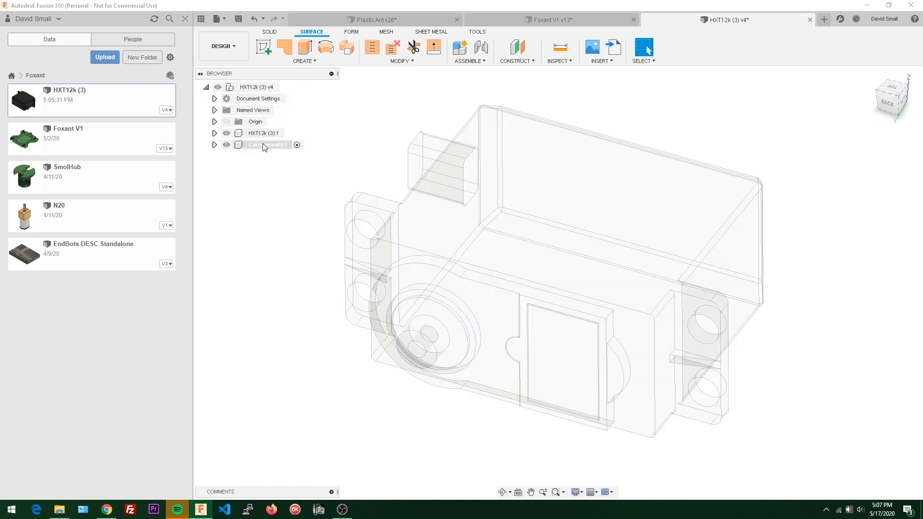
double_click(262, 145)
text(Horn)
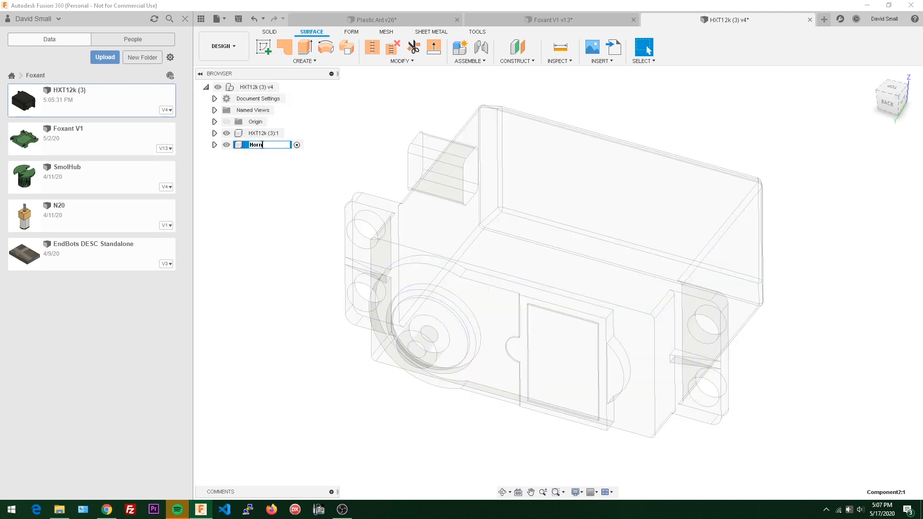
key(Return)
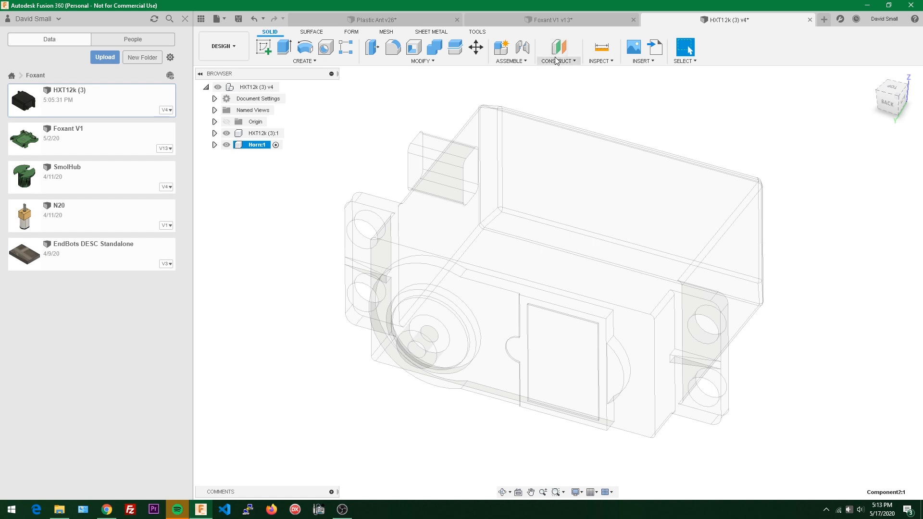
Construct an offset plane 5 mm outward from the servo's raised face around the output shaft
click(558, 61)
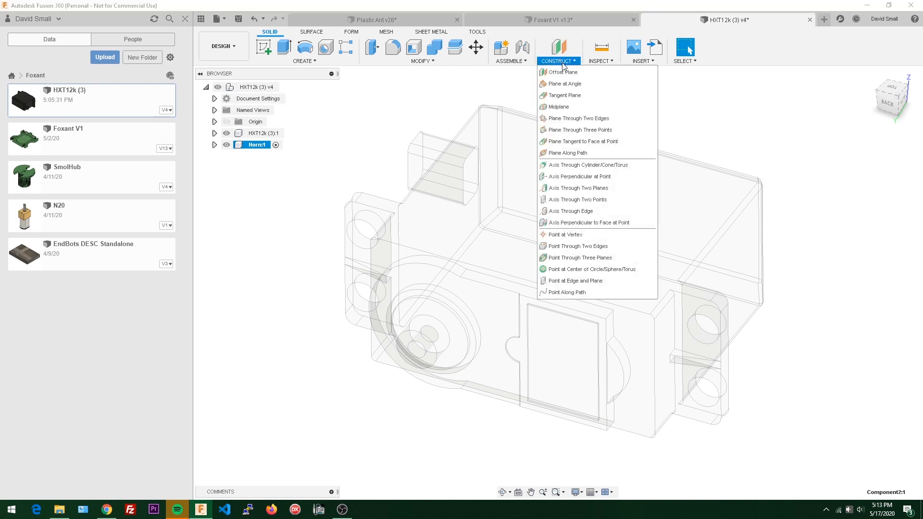
click(571, 73)
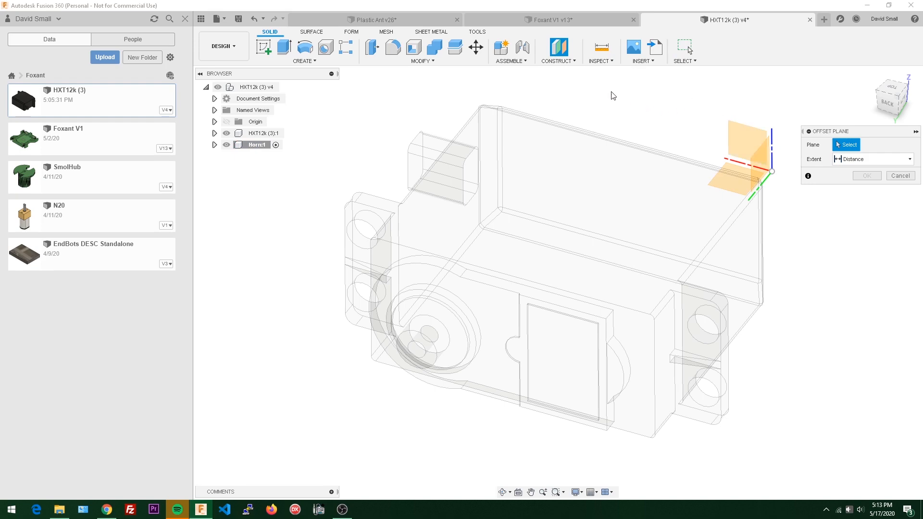
scroll(625, 94, down, 2)
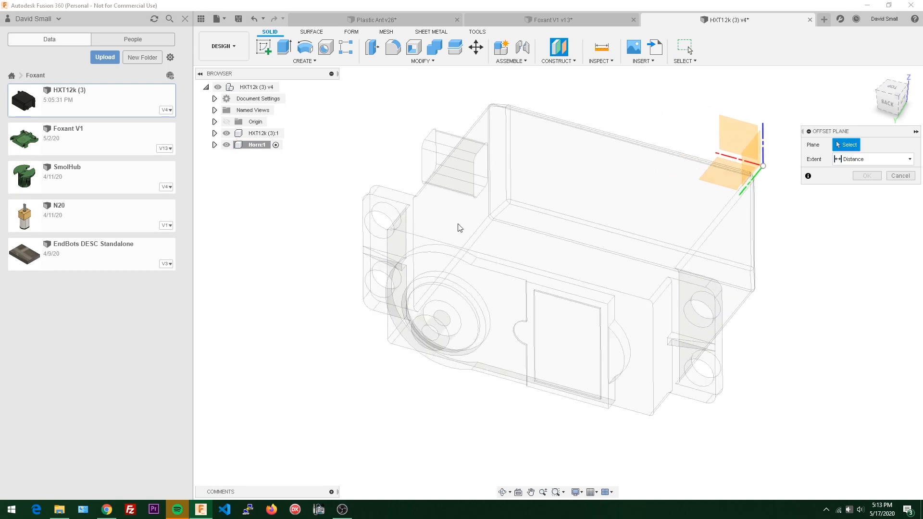
shift+middle_drag(523, 96, 528, 61)
scroll(473, 197, up, 3)
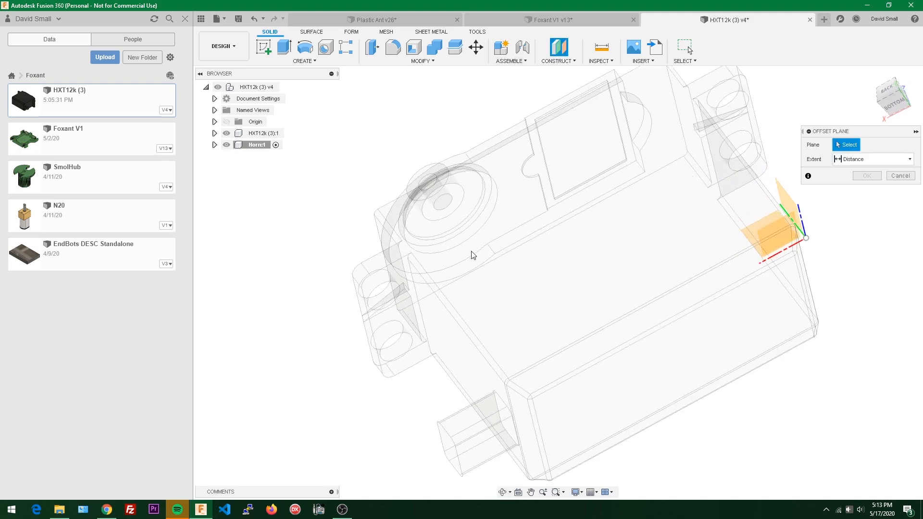
click(514, 215)
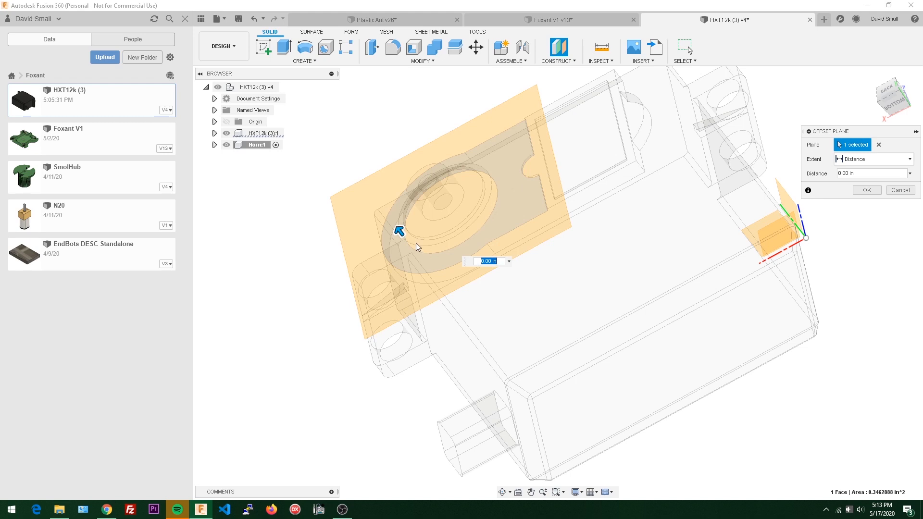
drag(399, 231, 358, 187)
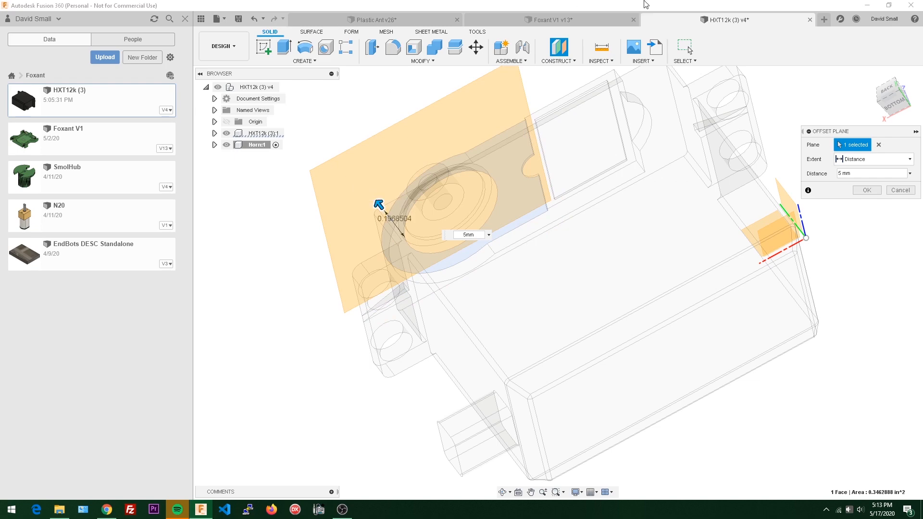
click(865, 190)
Sketch on the offset plane a large circle centred on the output shaft and a smaller circle level with it beyond the servo's far end
shift+middle_drag(653, 189, 624, 156)
click(891, 100)
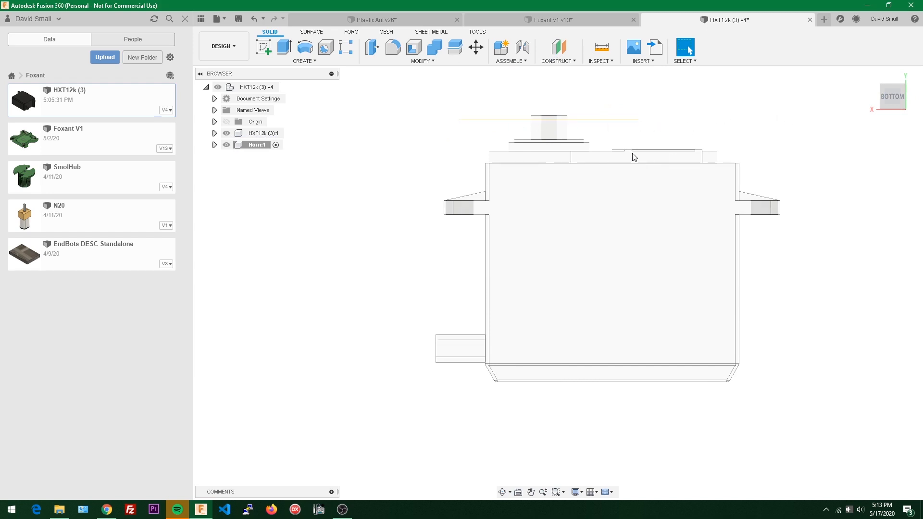
shift+middle_drag(732, 110, 727, 136)
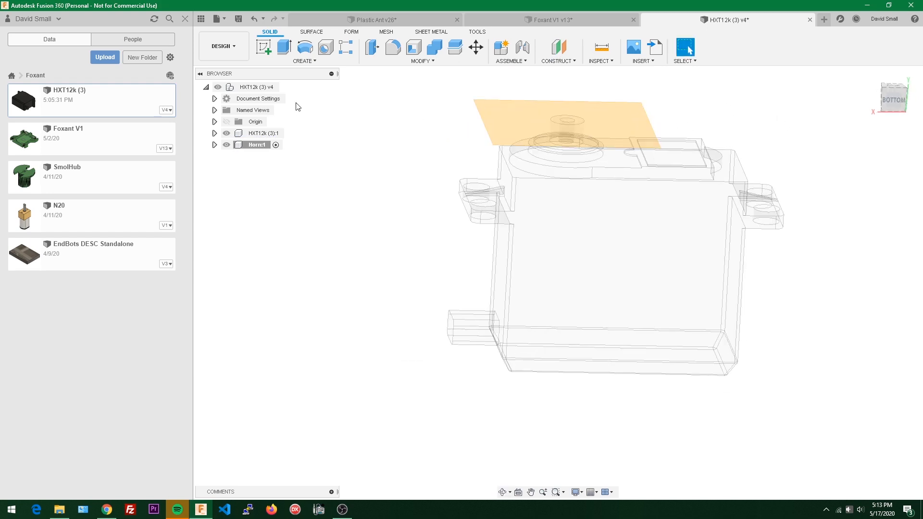
click(264, 47)
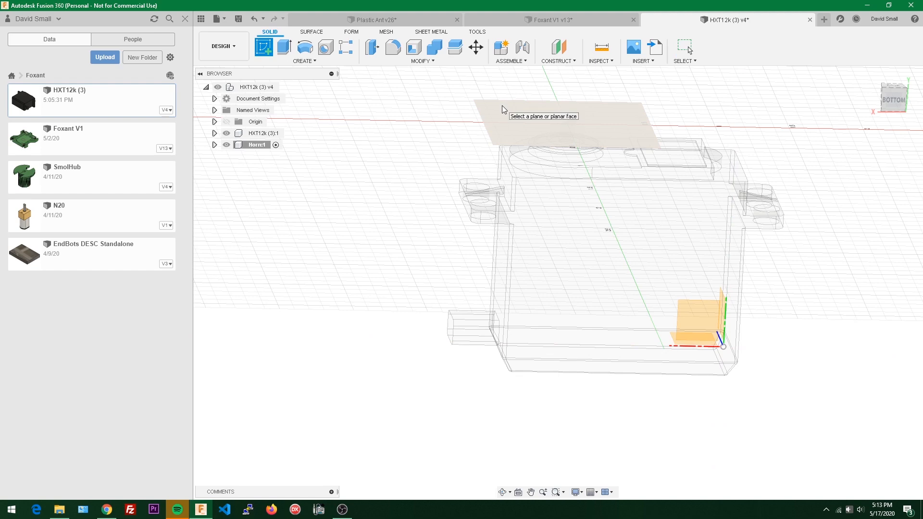
click(503, 110)
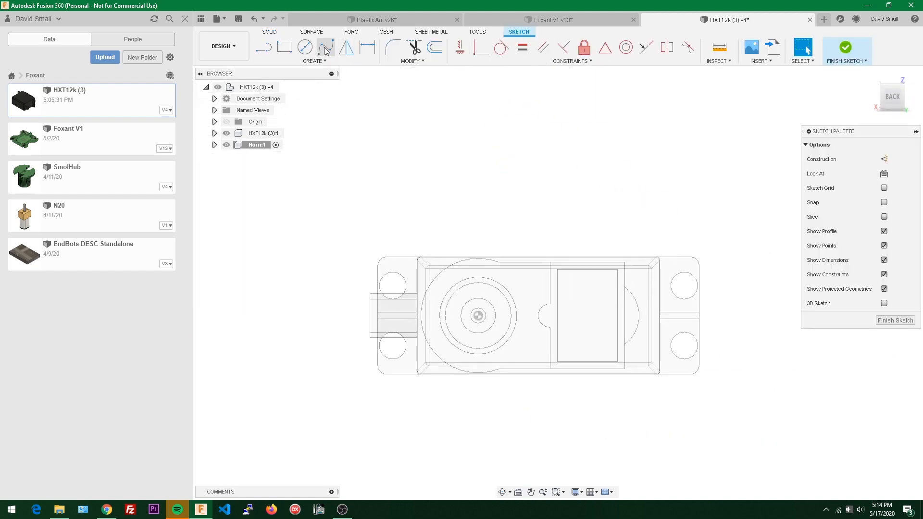
click(306, 47)
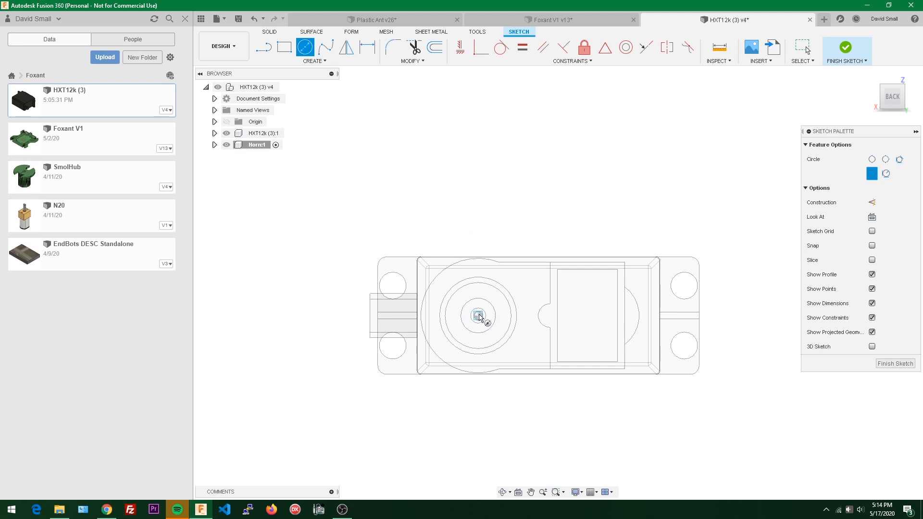
click(531, 416)
scroll(572, 394, down, 3)
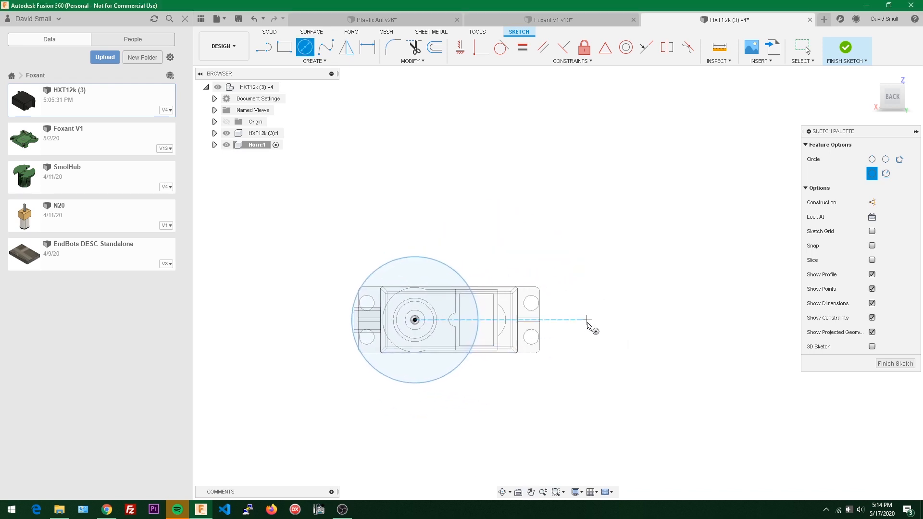
click(592, 319)
click(606, 337)
key(Escape)
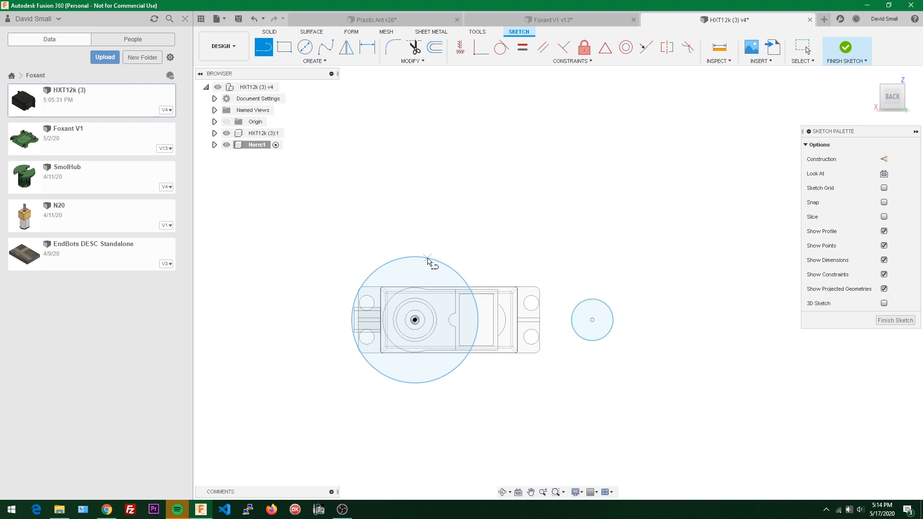
Connect the large and small circles with one line along their upper edges and one along their lower edges
click(587, 300)
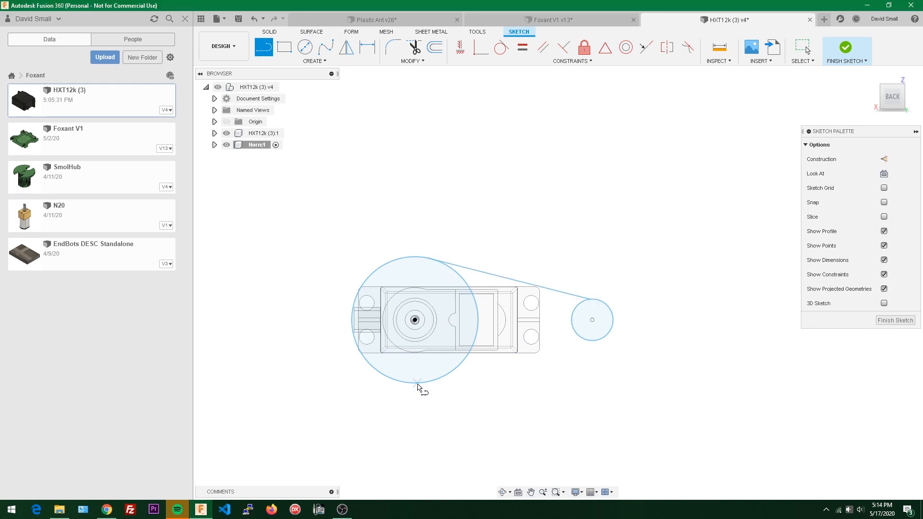
click(592, 341)
key(Escape)
scroll(663, 358, up, 4)
scroll(445, 185, down, 2)
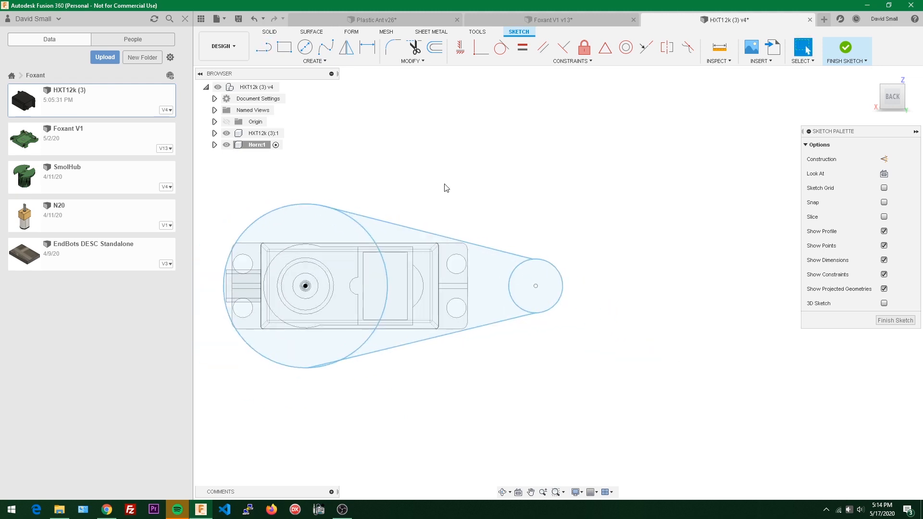
middle_drag(445, 185, 525, 197)
scroll(524, 197, down, 1)
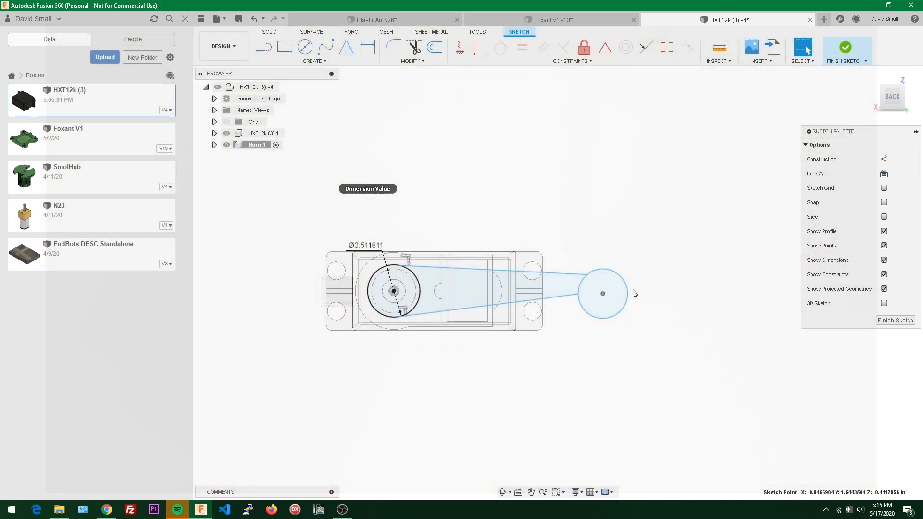
Dimension the small circle at the horn's far end to a diameter of 0.2755906 in (7 mm)
click(629, 293)
key(d)
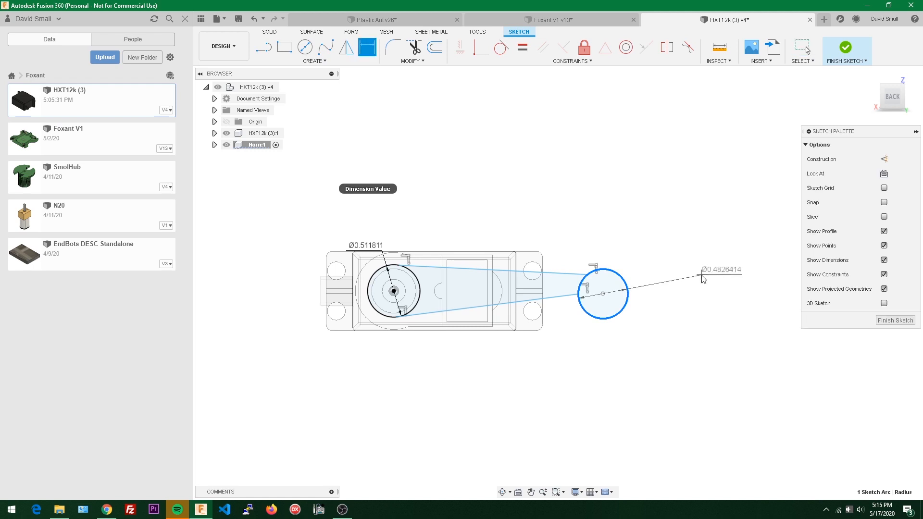
click(702, 275)
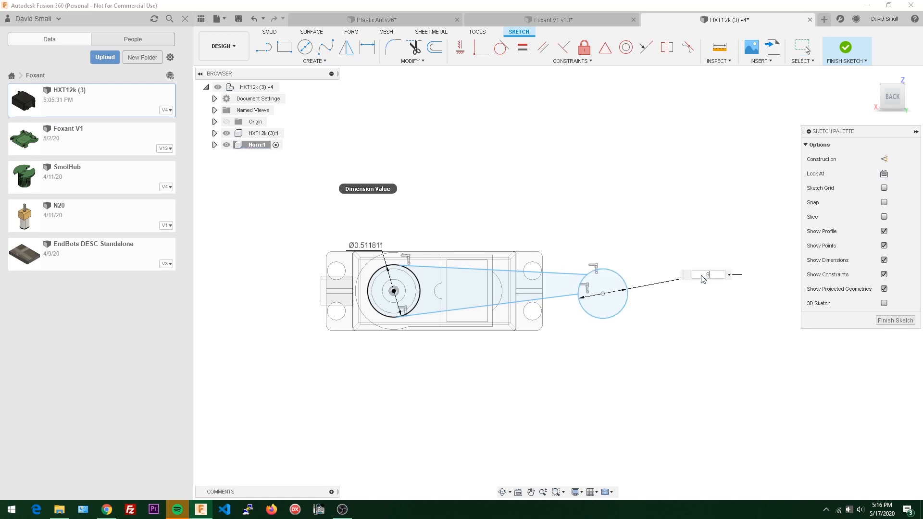
key(Return)
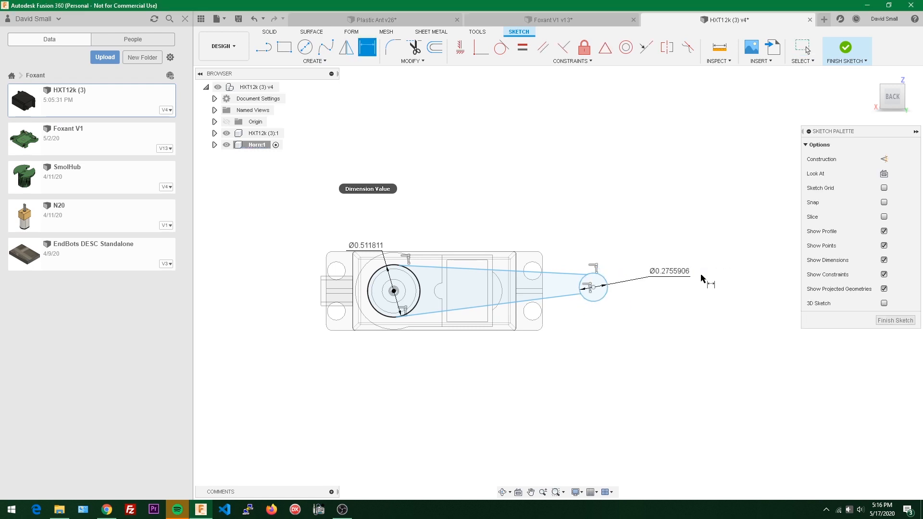
Draw a line across the horn from the large circle's outer edge to the small circle's outer edge and set its length to 39 mm
scroll(497, 185, up, 4)
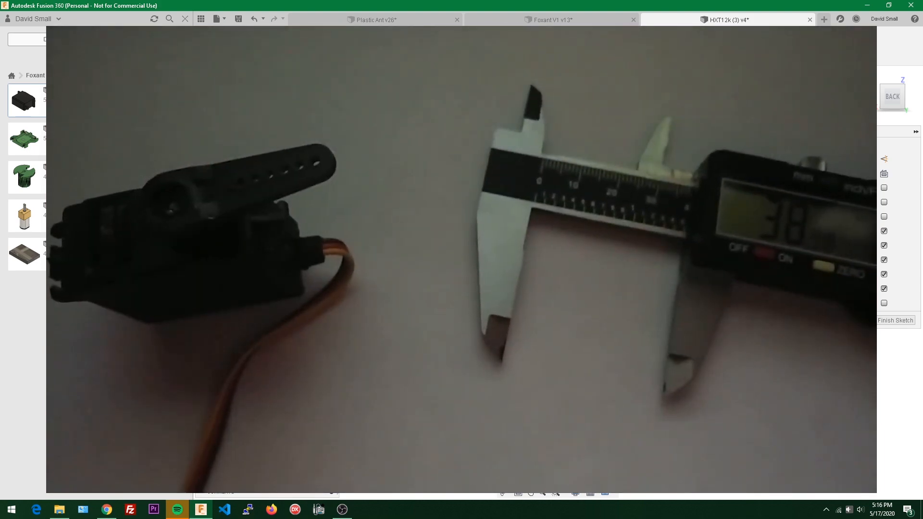
key(s)
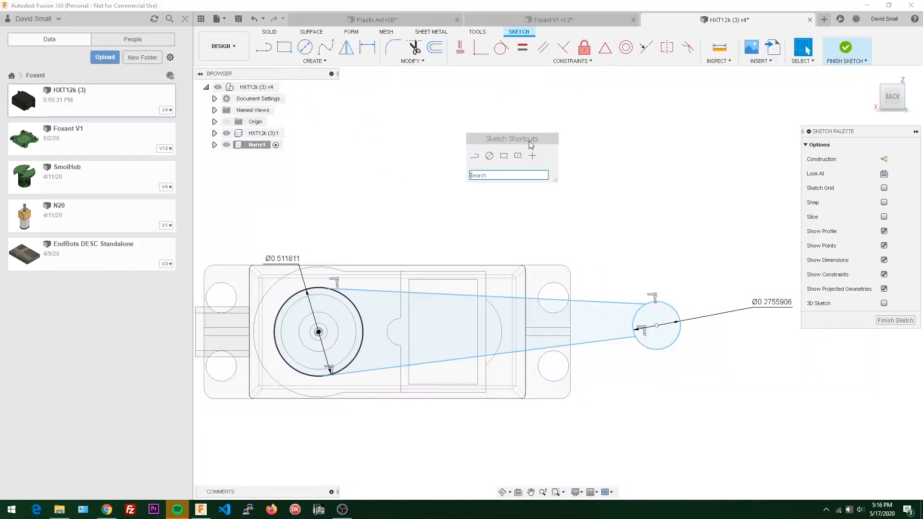
click(532, 155)
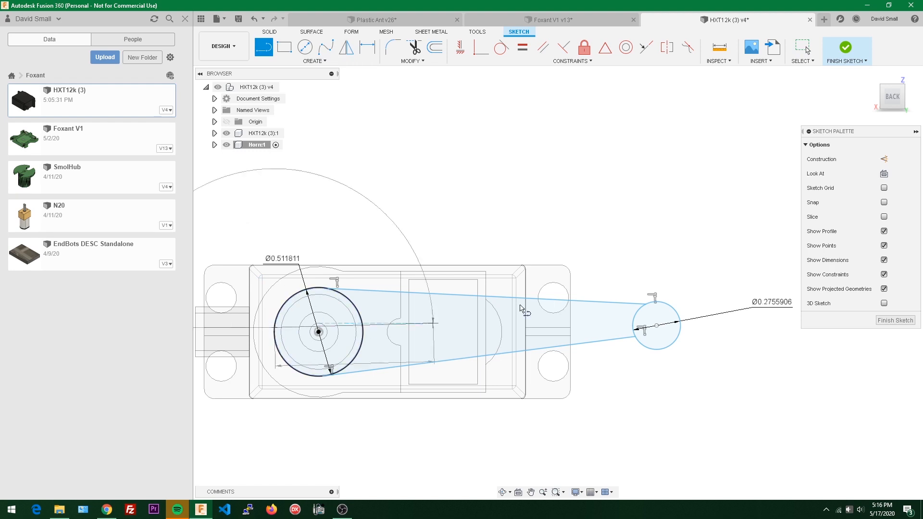
click(680, 328)
key(Escape)
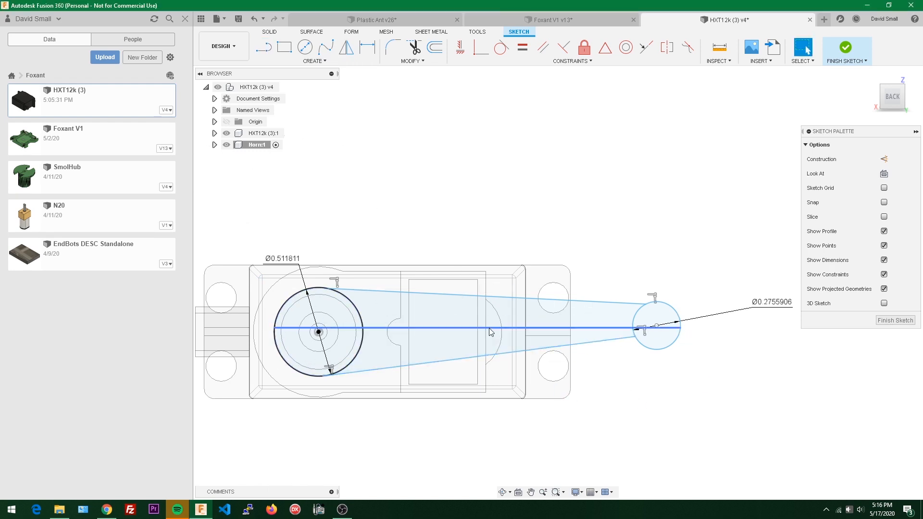
click(490, 207)
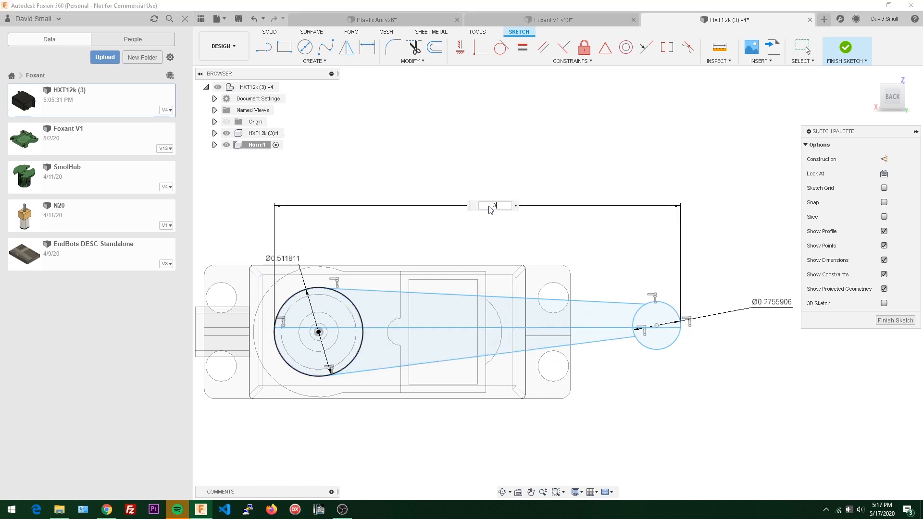
text(39mm)
key(Return)
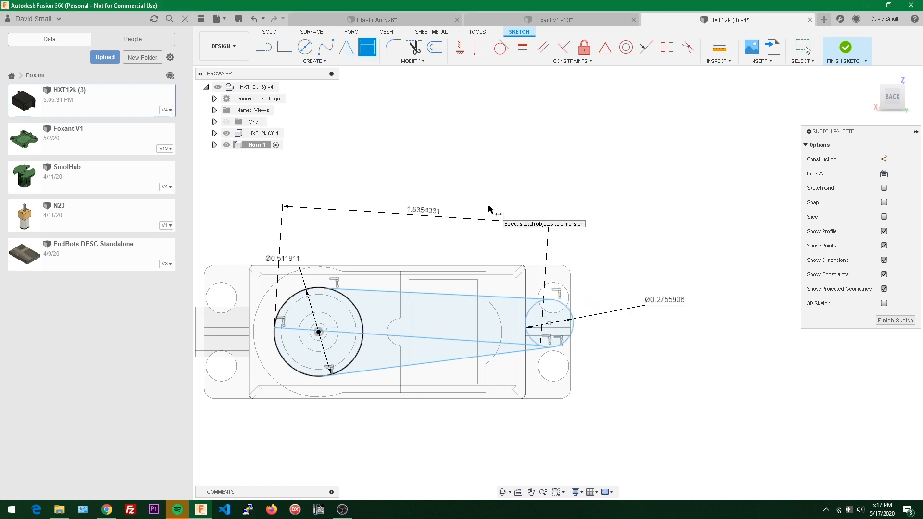
Constrain the 39 mm line across the horn to horizontal and convert it to a construction line
click(411, 337)
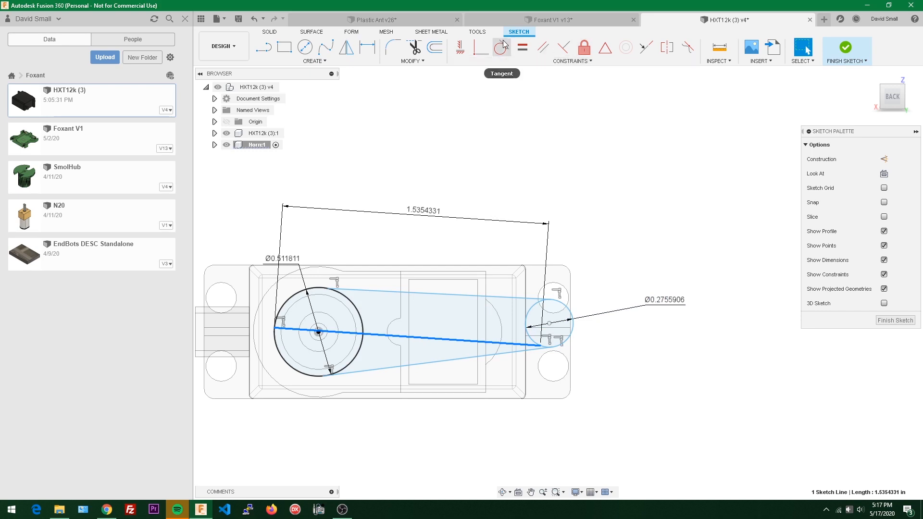
click(461, 47)
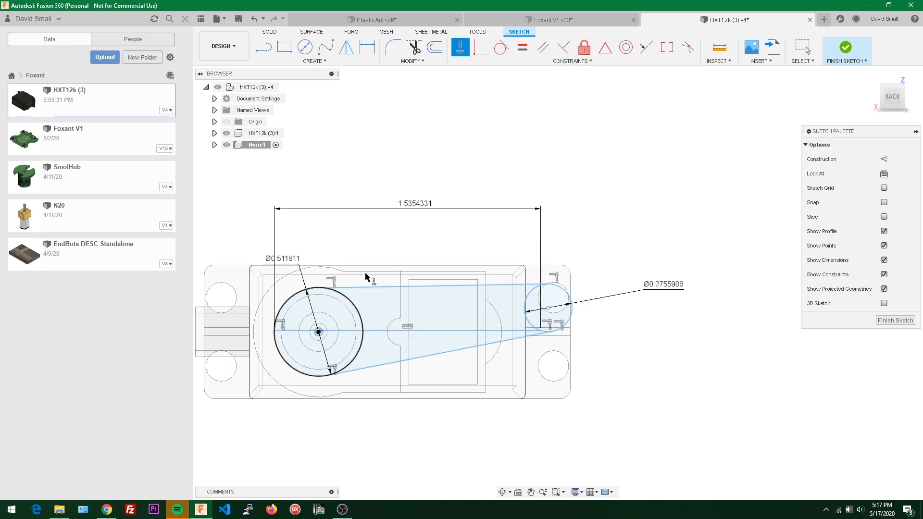
click(362, 330)
key(x)
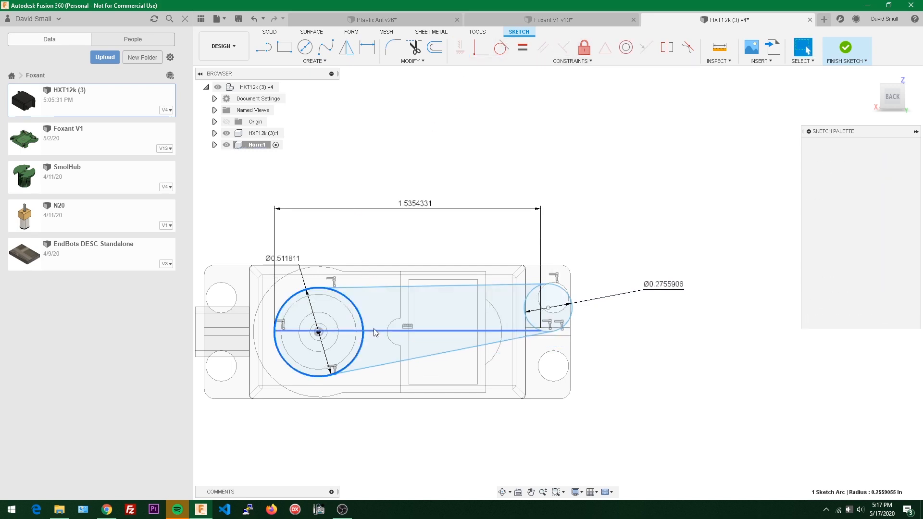
Constrain the centre of the small end circle to lie on the horizontal construction line
scroll(601, 242, up, 2)
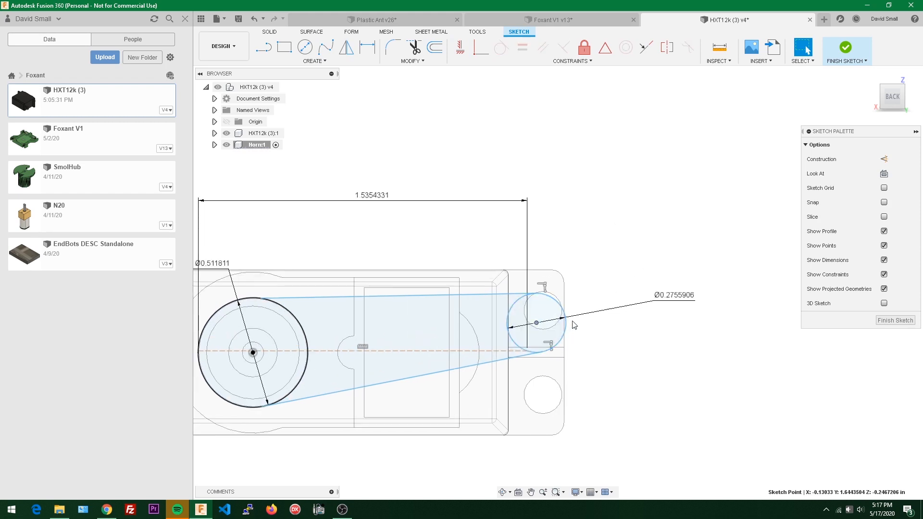
key(Escape)
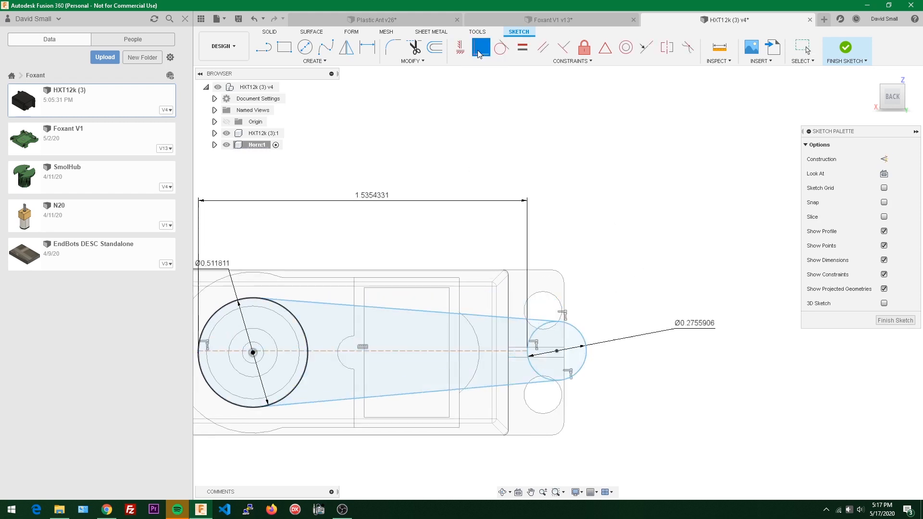
scroll(612, 232, down, 3)
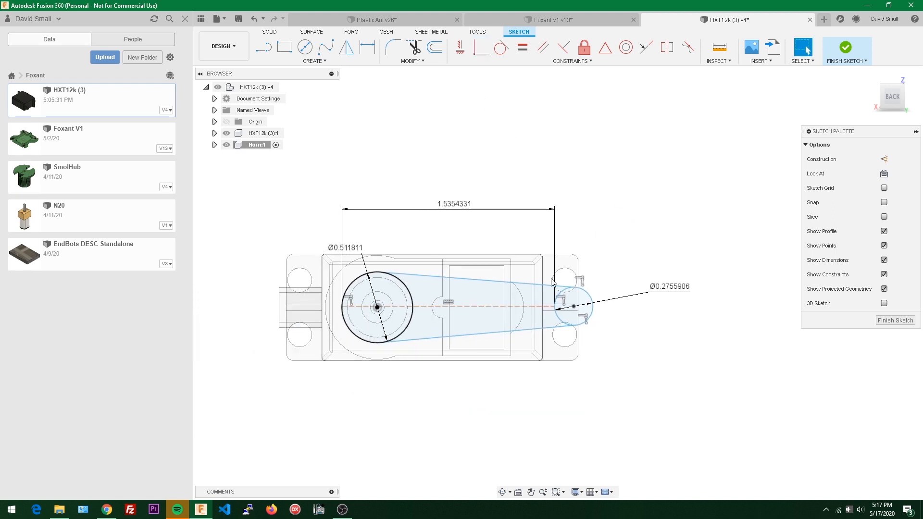
Move the small end circle around to test how freely the horn sketch can still shift
scroll(469, 303, up, 2)
scroll(635, 302, up, 1)
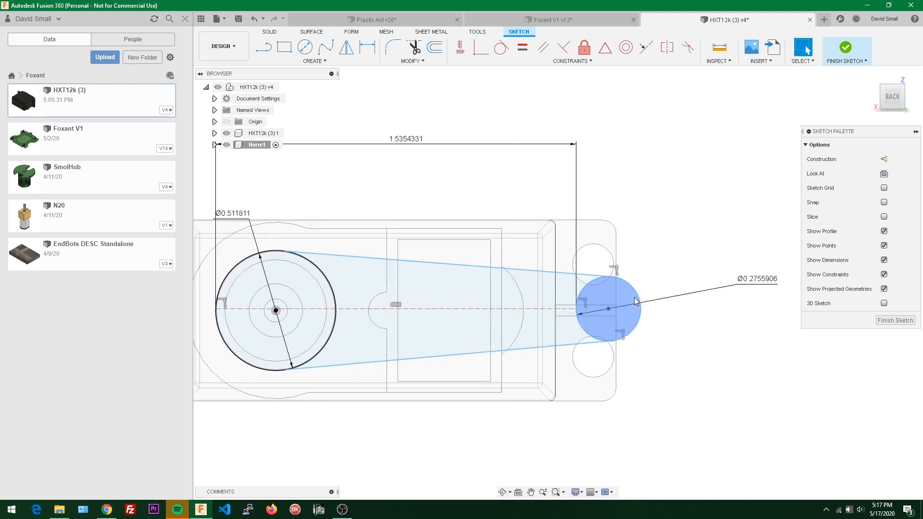
drag(636, 293, 659, 288)
mouse_move(671, 261)
mouse_down()
mouse_move(714, 247)
mouse_move(738, 267)
mouse_move(675, 252)
mouse_move(631, 291)
mouse_move(633, 244)
mouse_move(634, 267)
mouse_up()
click(281, 301)
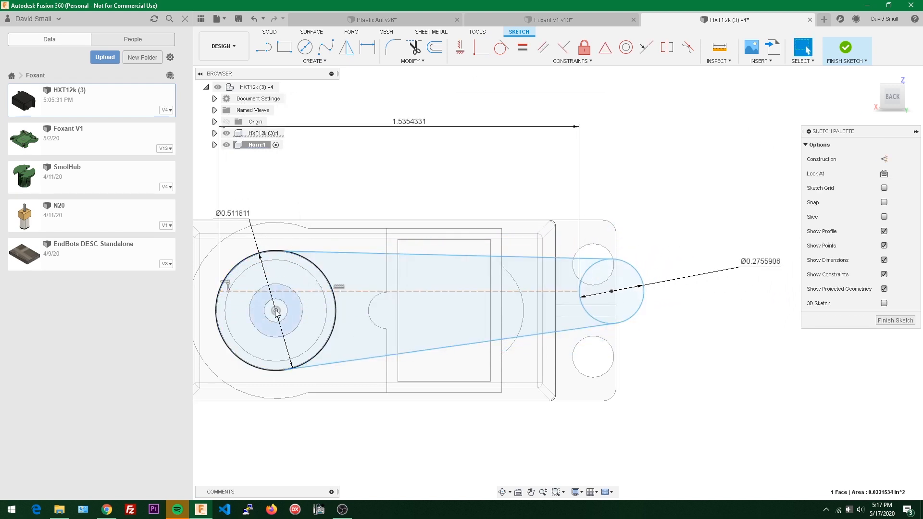
click(276, 310)
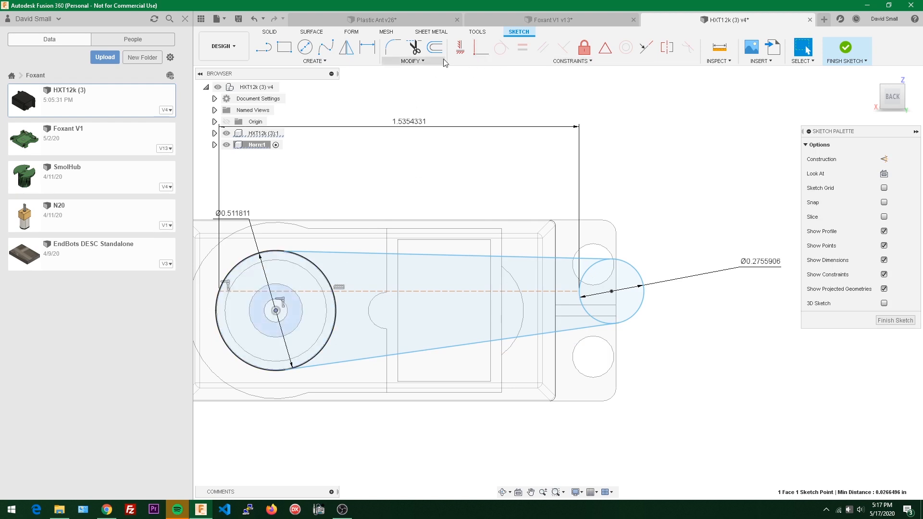
click(477, 48)
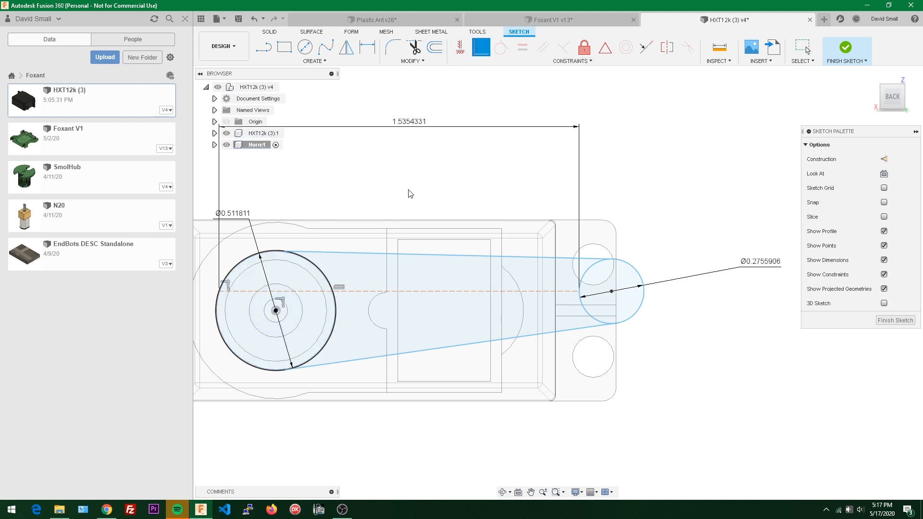
key(Escape)
Make the construction line coincident with the large circle's centre so it passes through the output shaft
click(310, 292)
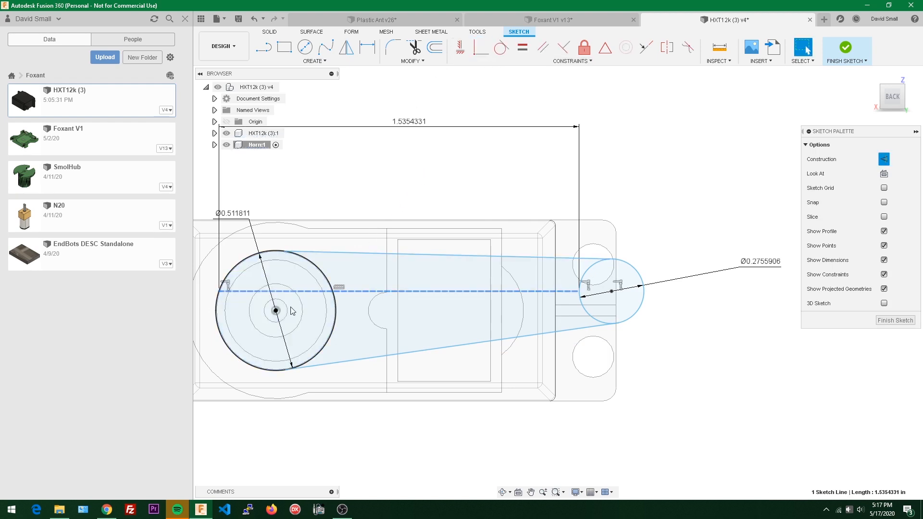
ctrl+click(276, 311)
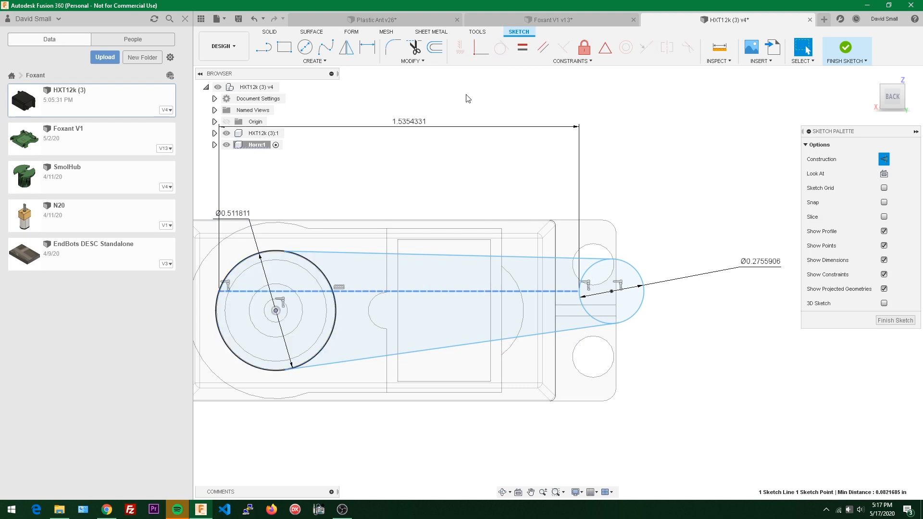
click(480, 48)
scroll(660, 177, down, 2)
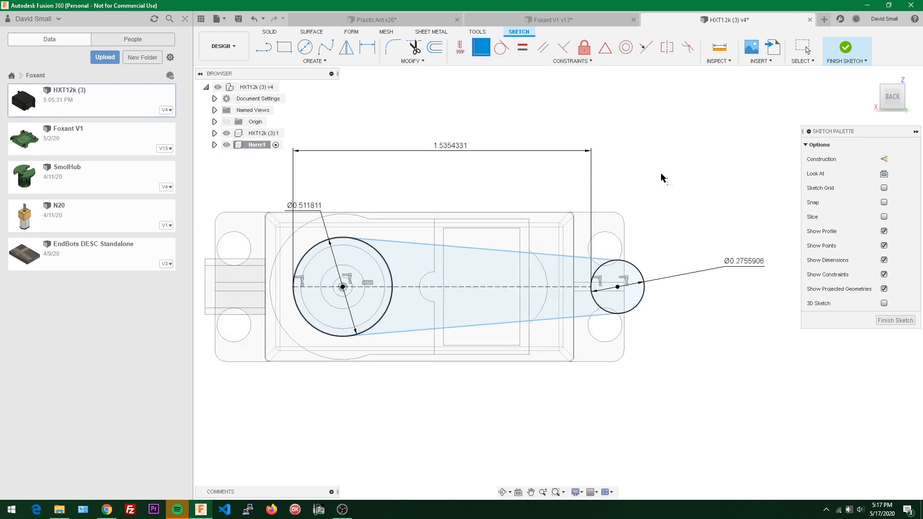
Examine how the upper connecting line meets the edge of the large circle
scroll(660, 178, up, 2)
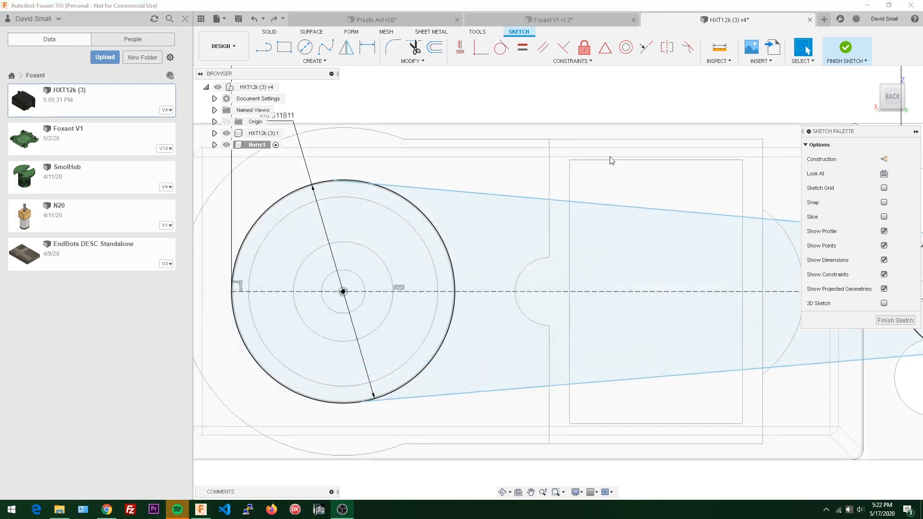
scroll(613, 146, down, 2)
scroll(612, 146, down, 1)
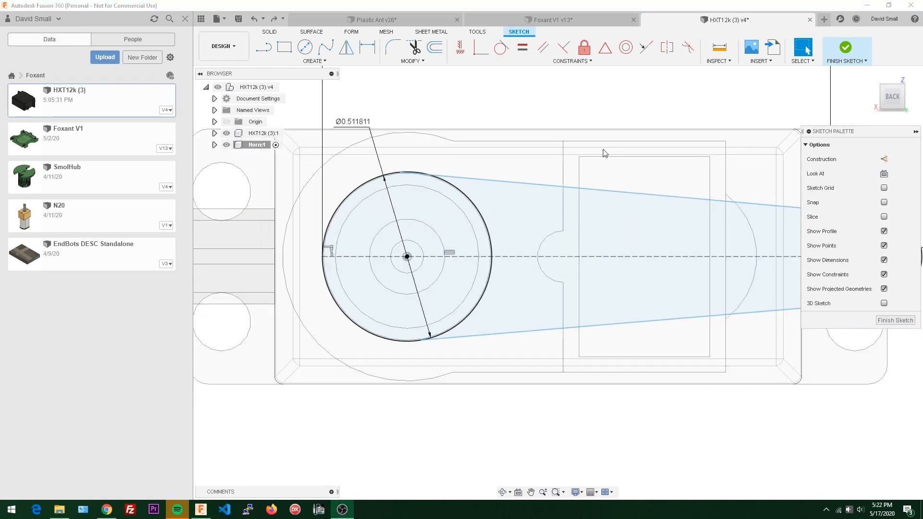
middle_drag(603, 149, 547, 159)
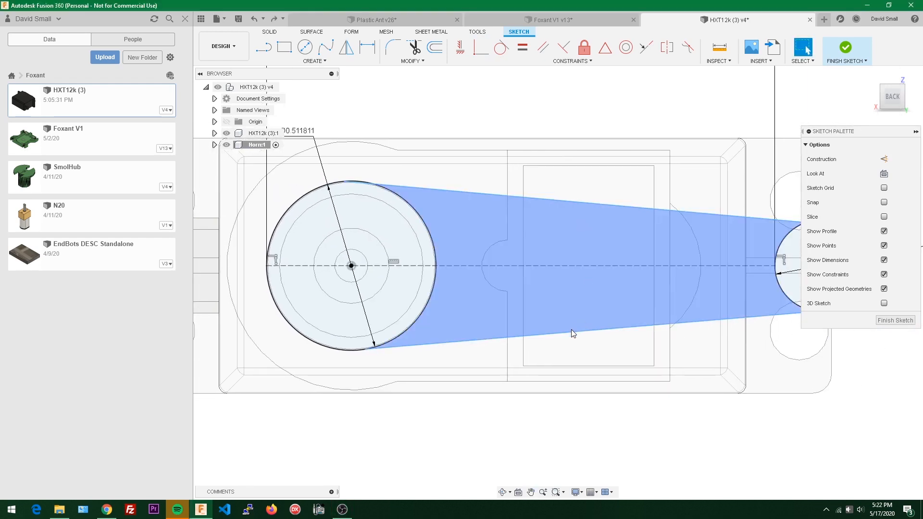
scroll(477, 104, up, 2)
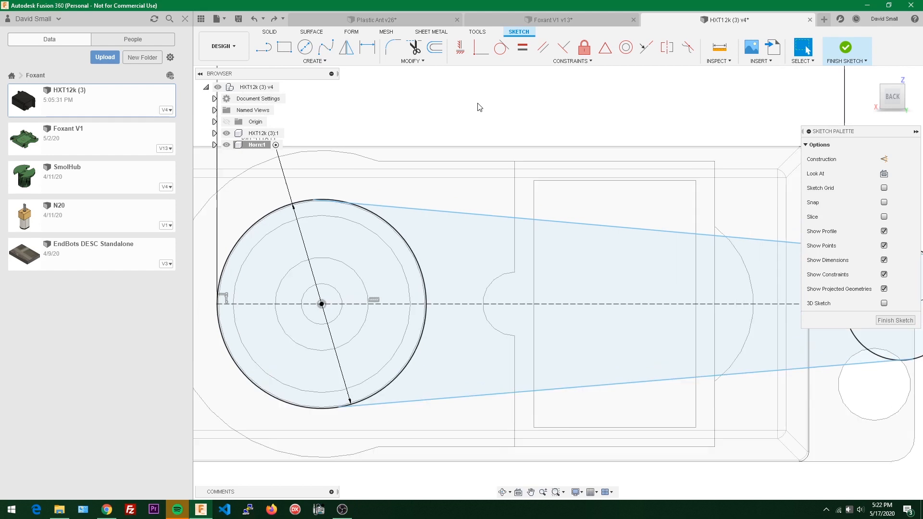
click(501, 46)
scroll(325, 199, up, 3)
scroll(325, 199, up, 4)
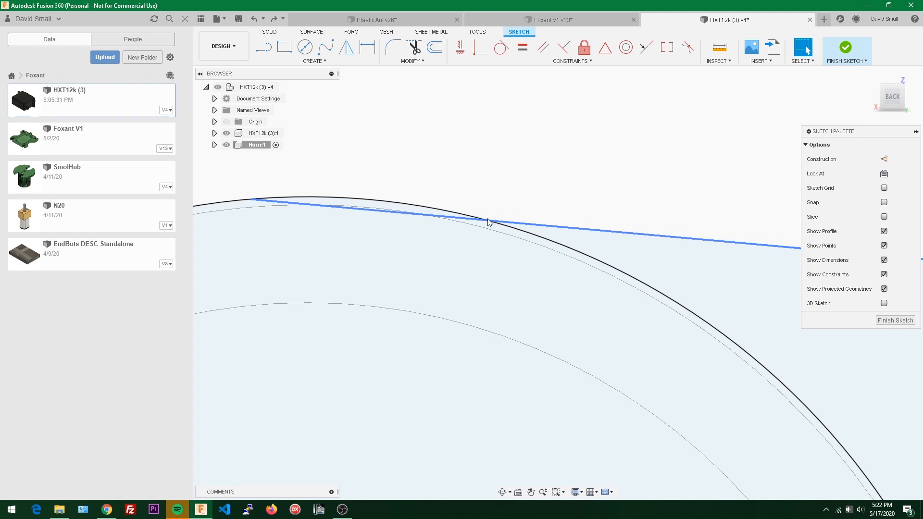
scroll(517, 148, down, 5)
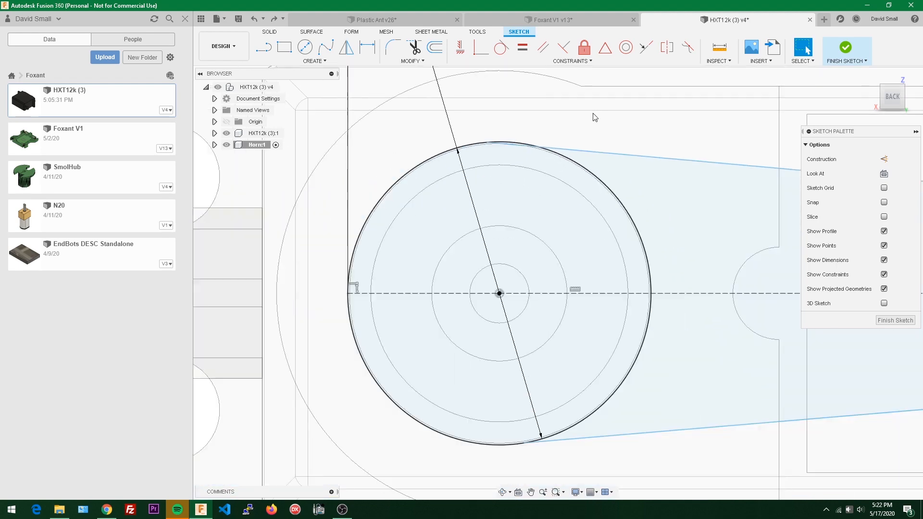
scroll(596, 115, down, 2)
scroll(575, 111, up, 1)
middle_drag(575, 111, 412, 121)
scroll(429, 115, down, 2)
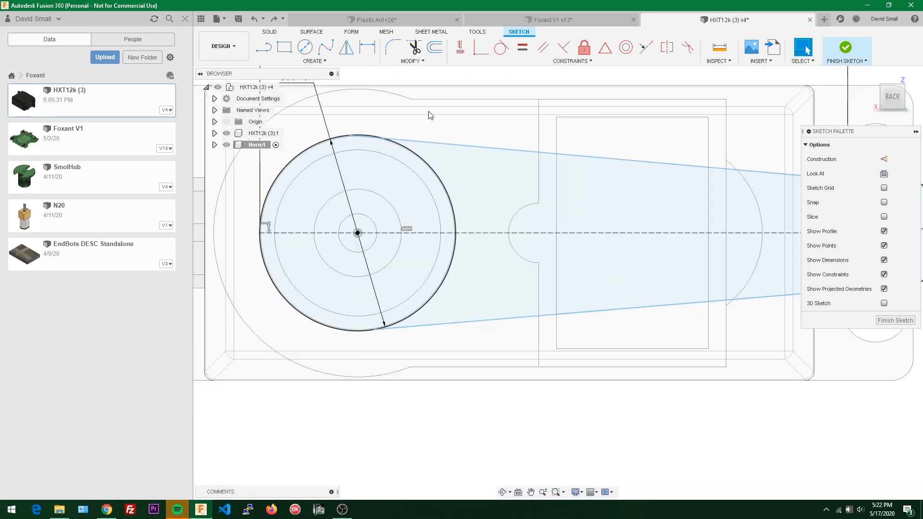
Apply a tangent constraint between the upper connecting line and the large circle
scroll(429, 115, up, 4)
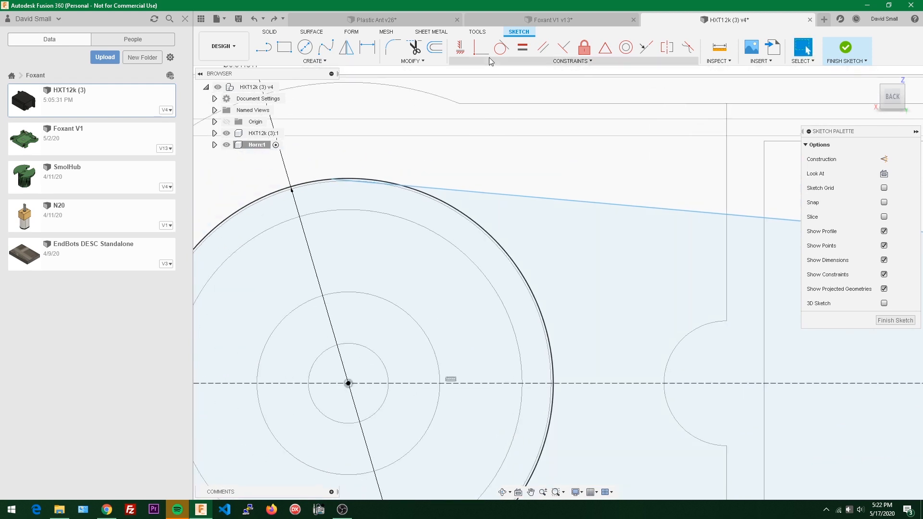
click(501, 47)
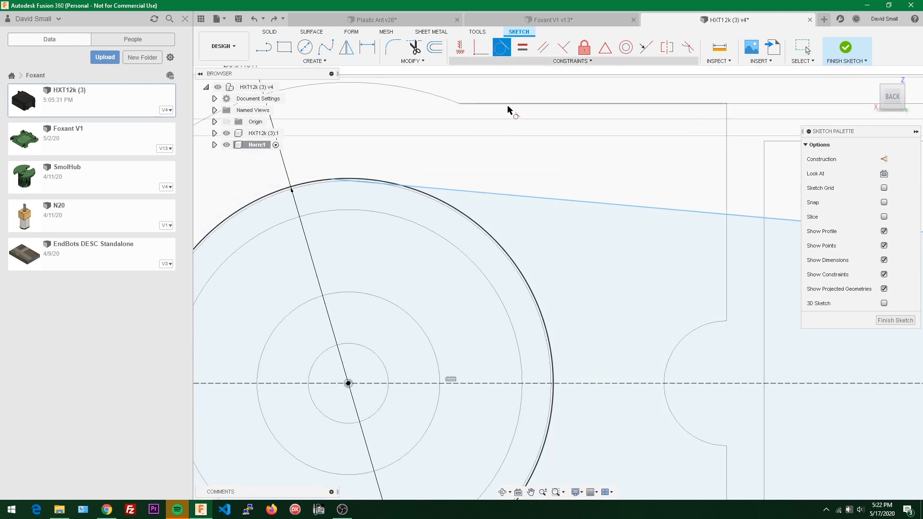
click(528, 197)
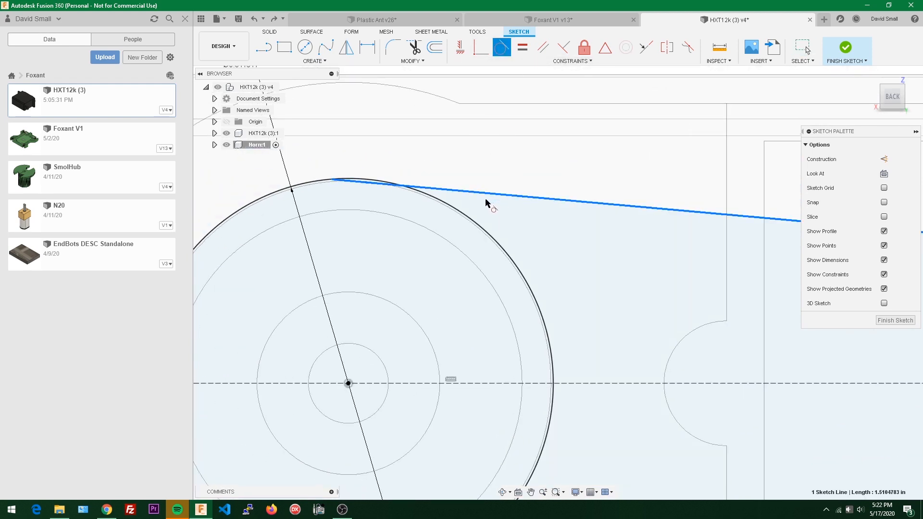
click(460, 214)
scroll(374, 191, up, 4)
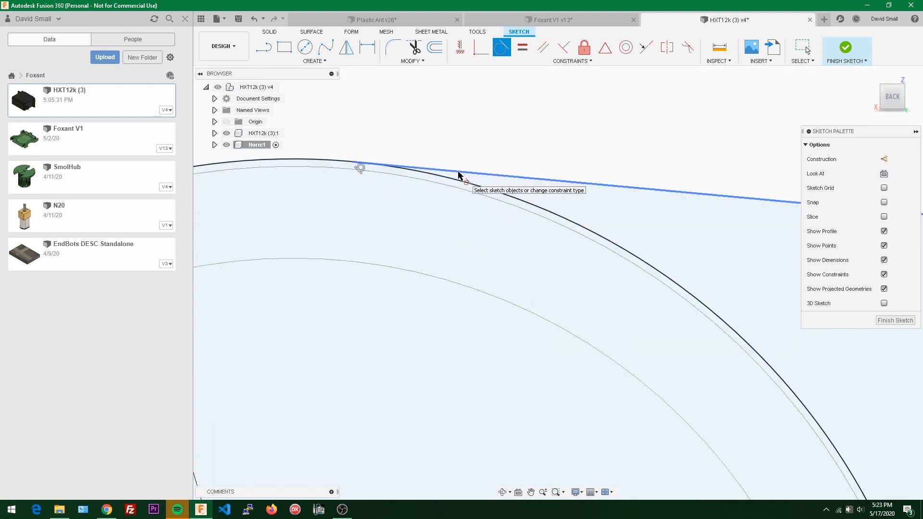
Apply a tangent constraint between the lower connecting line and the large circle
scroll(525, 191, down, 6)
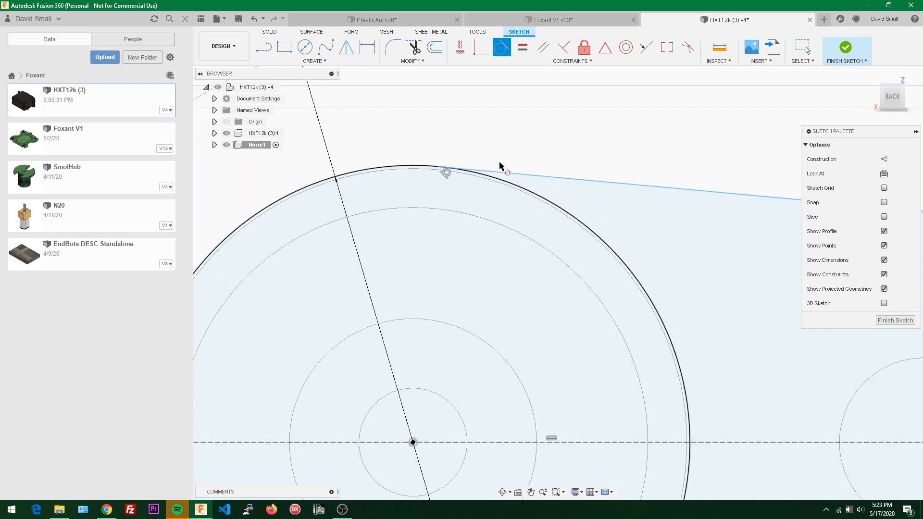
middle_drag(509, 220, 508, 121)
scroll(511, 242, up, 3)
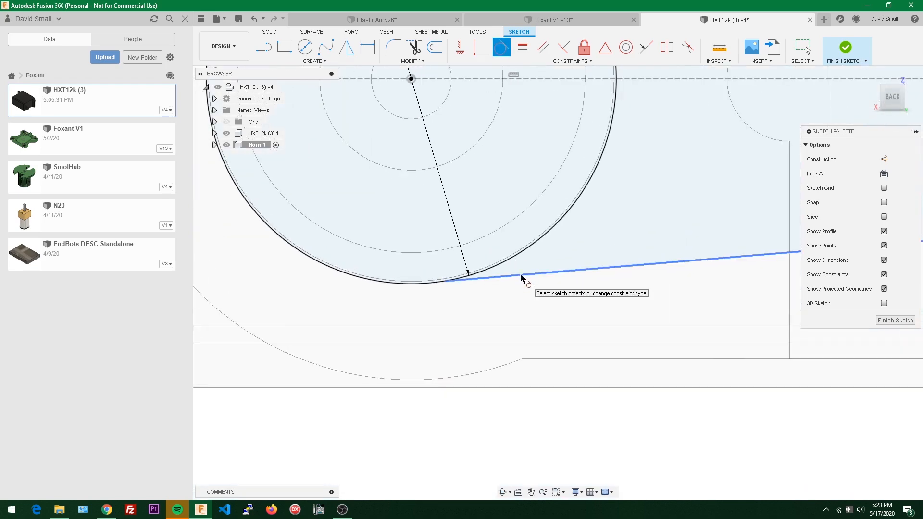
Apply a tangent constraint between the upper connecting line and the small end circle
scroll(616, 216, down, 3)
mouse_move(615, 217)
middle_down()
mouse_move(263, 255)
mouse_move(165, 255)
middle_up()
scroll(263, 255, down, 2)
scroll(535, 159, up, 10)
scroll(528, 162, down, 1)
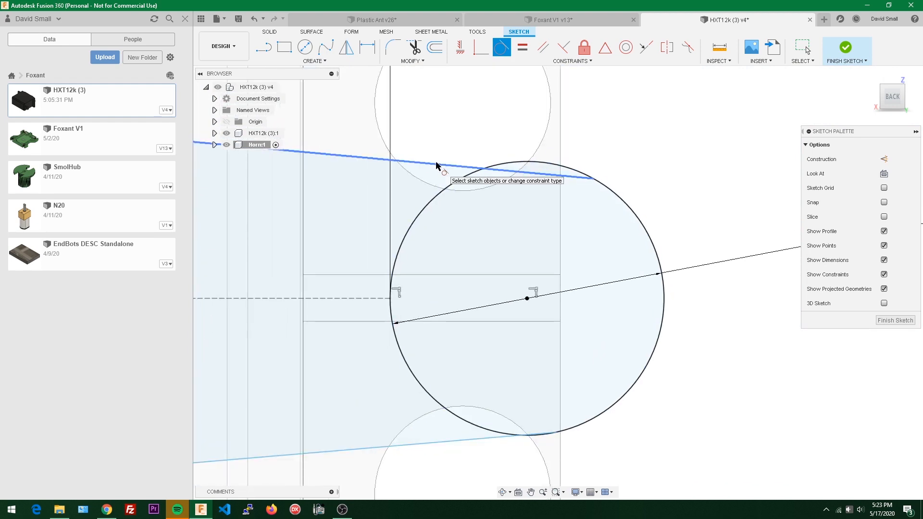
click(437, 165)
click(549, 164)
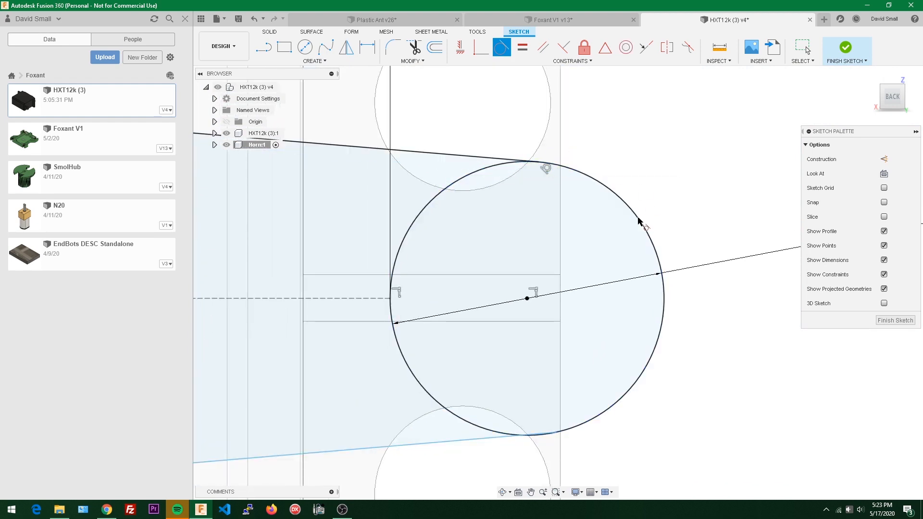
Apply a tangent constraint between the lower connecting line and the small end circle
scroll(572, 293, down, 2)
middle_drag(572, 293, 564, 199)
scroll(517, 272, up, 3)
click(451, 318)
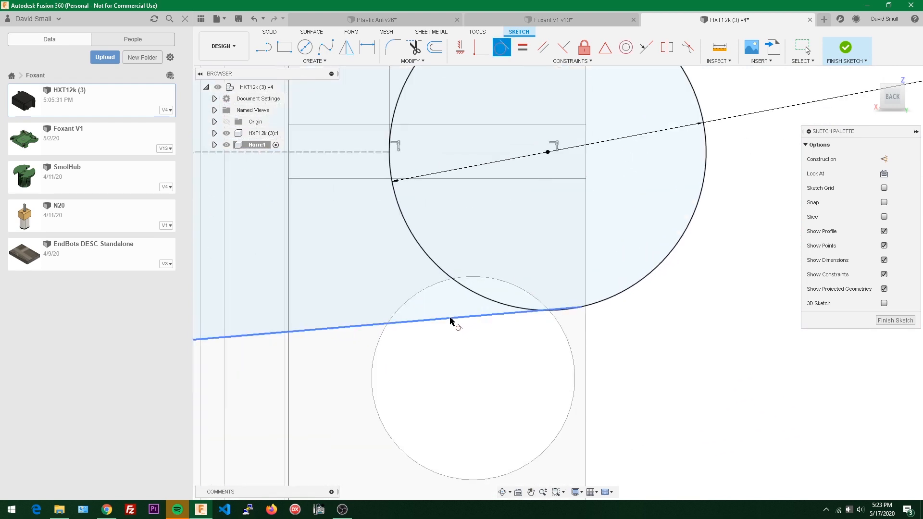
click(639, 289)
scroll(706, 250, down, 5)
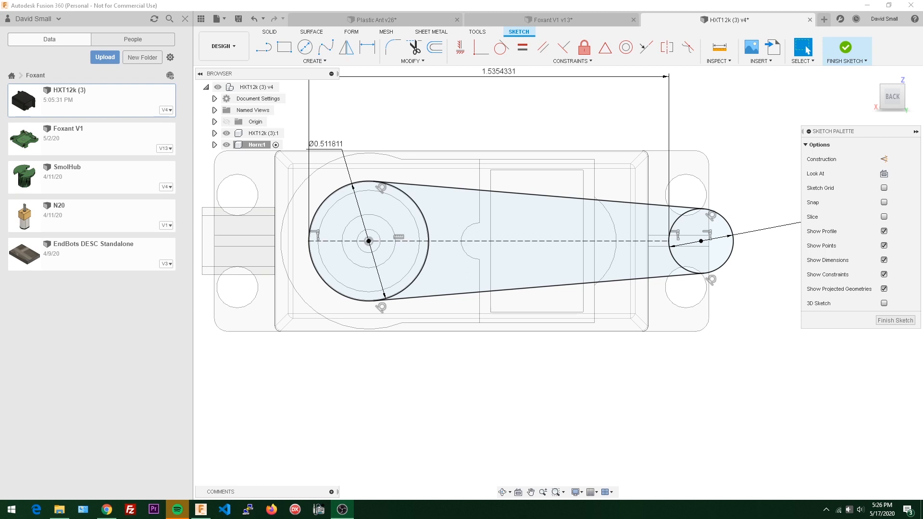
Sketch a circle centred on the horn's construction centreline, just inside the small end circle towards the output shaft
key(s)
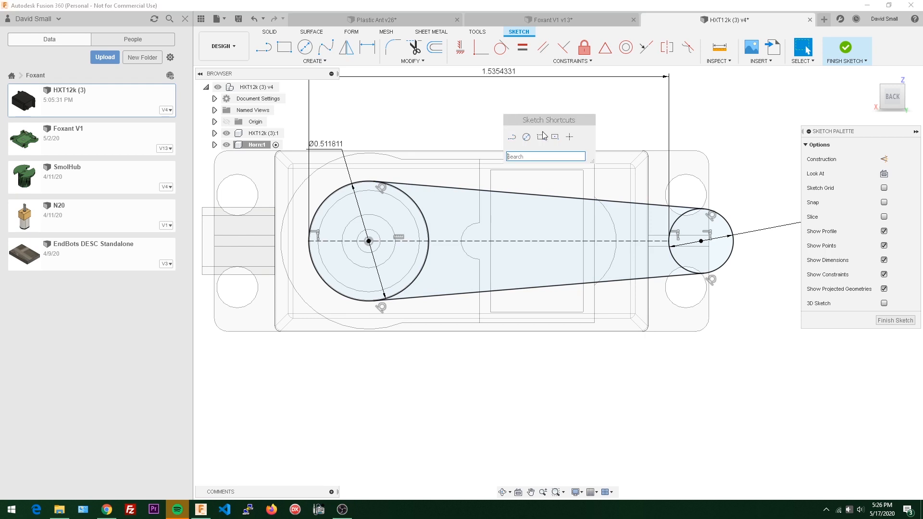
click(527, 137)
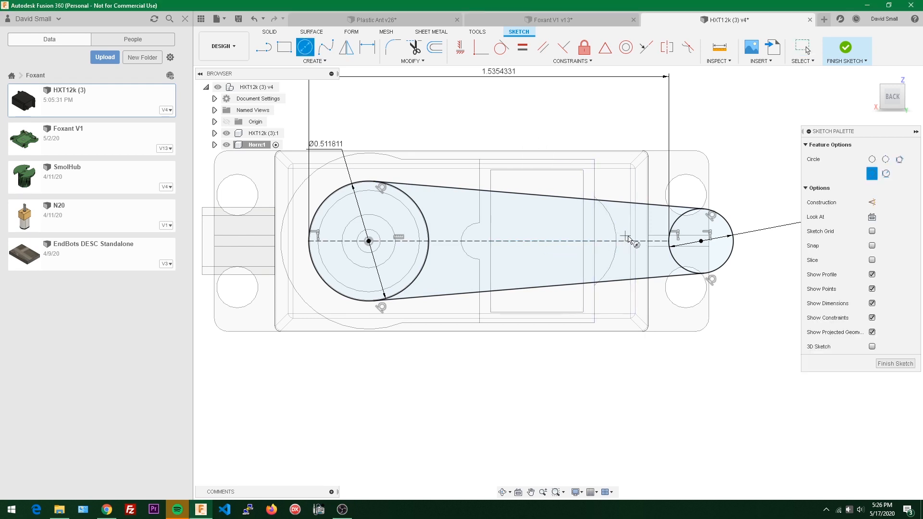
scroll(628, 239, up, 2)
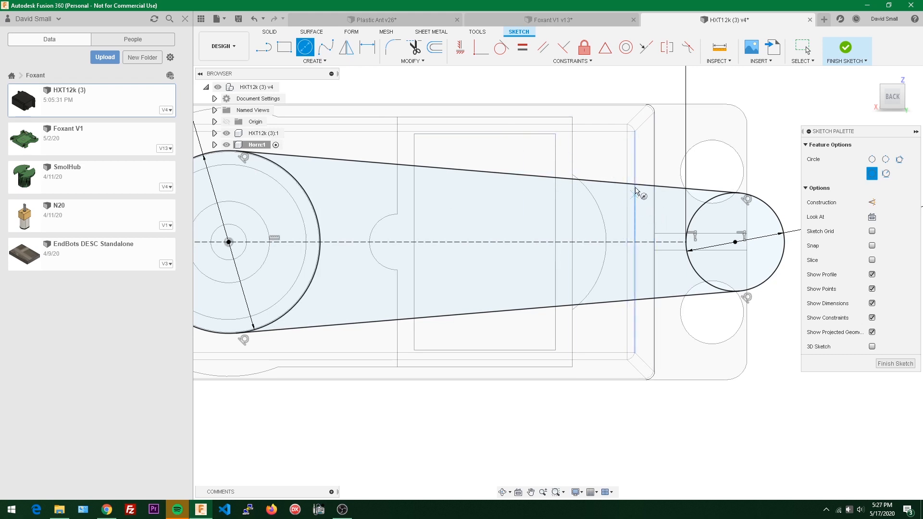
click(643, 242)
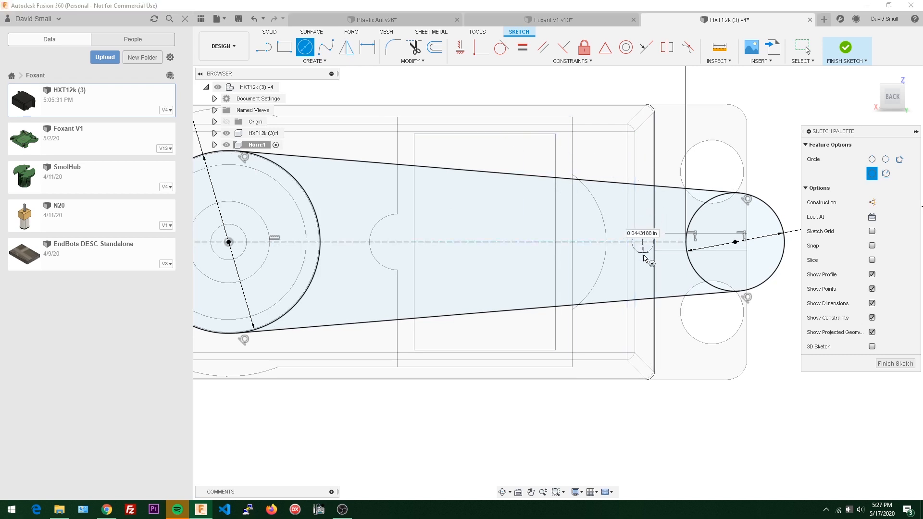
click(667, 265)
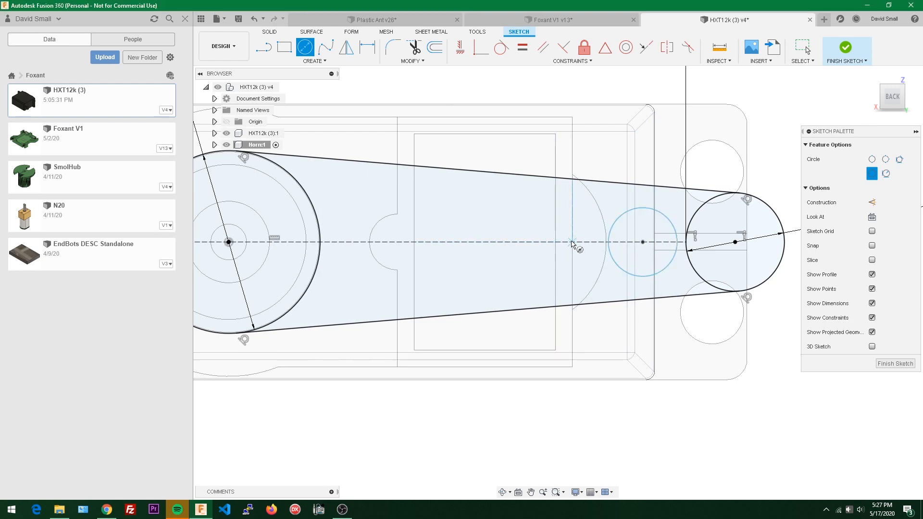
Sketch four more circles centred on the horn's construction centreline, spaced out from the existing hole circle towards the output shaft
click(583, 242)
click(574, 261)
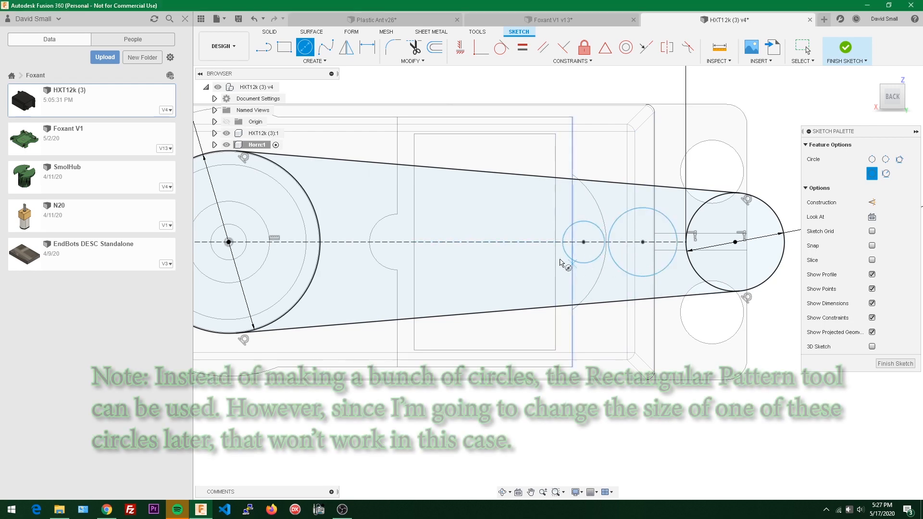
click(538, 242)
click(529, 259)
click(489, 242)
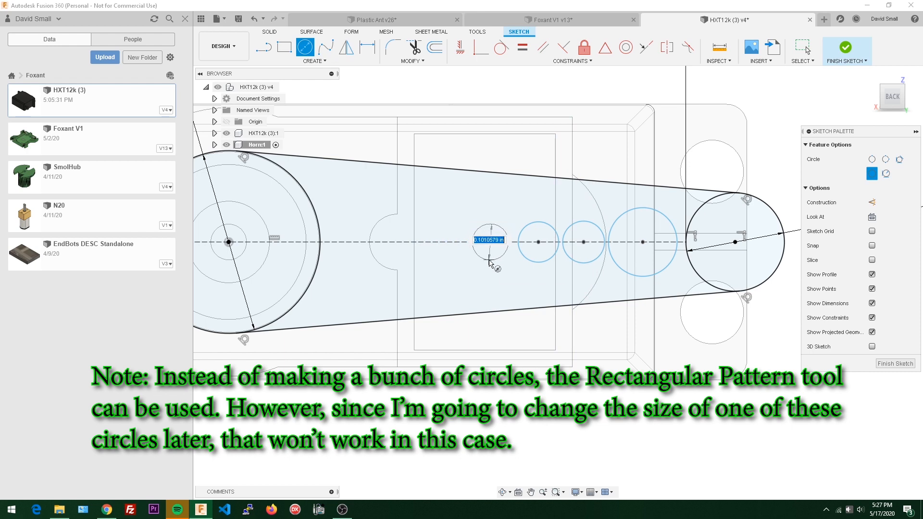
click(489, 262)
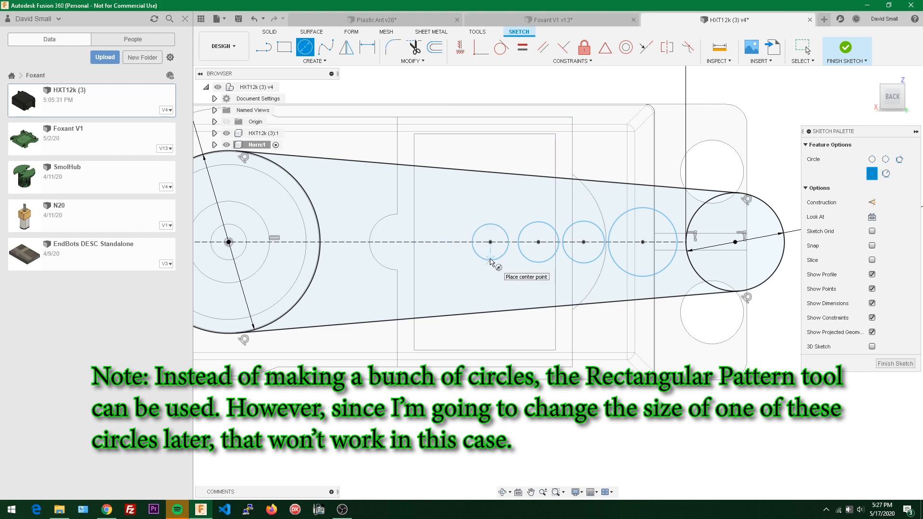
click(434, 241)
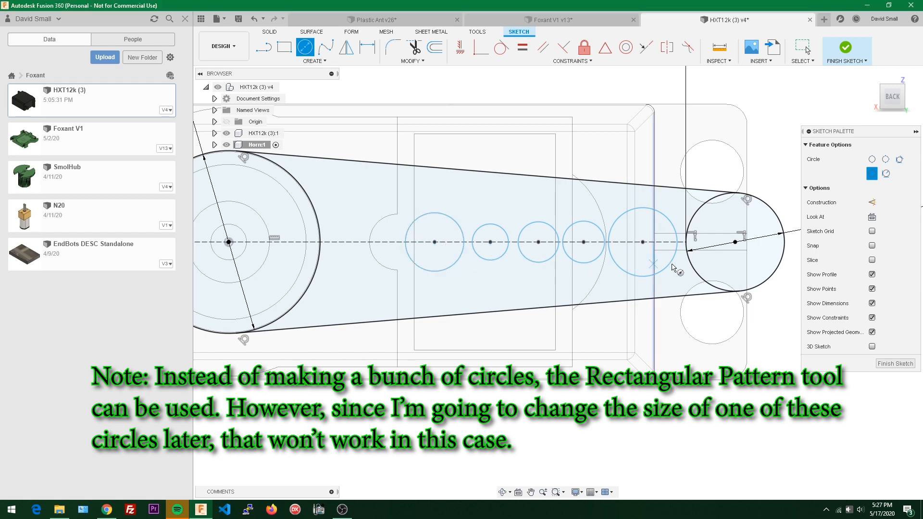
Sketch a hole circle inside the small end circle, sharing its centre
middle_drag(697, 312, 623, 284)
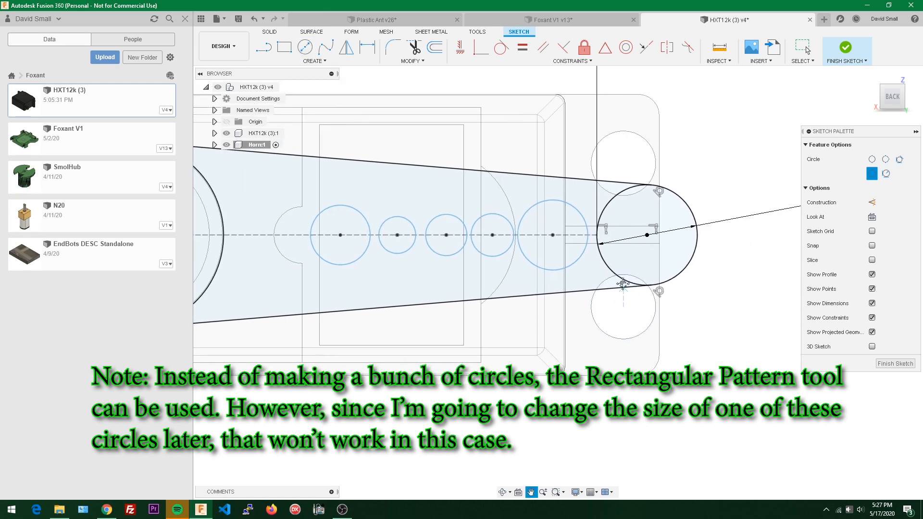
click(647, 237)
click(670, 258)
key(Escape)
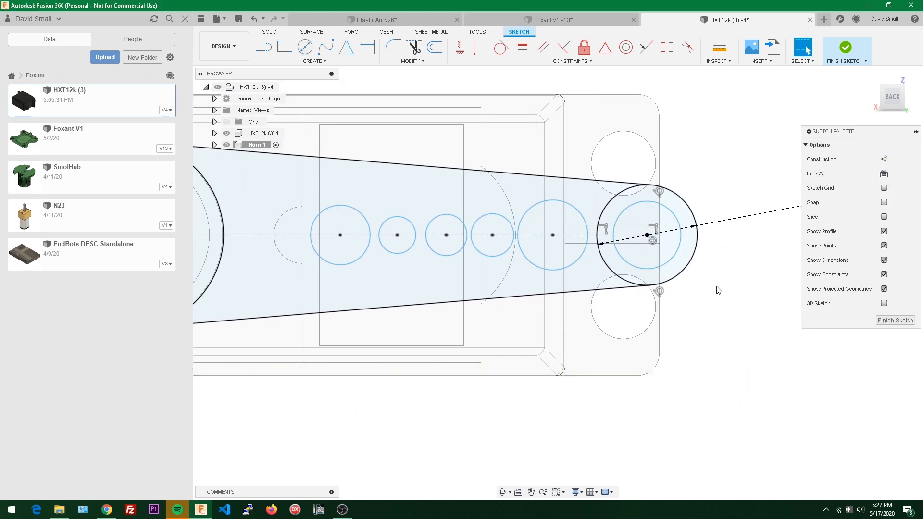
Apply equal constraints between neighbouring hole circles so all six along the centreline share one diameter
scroll(716, 289, down, 3)
scroll(742, 264, up, 3)
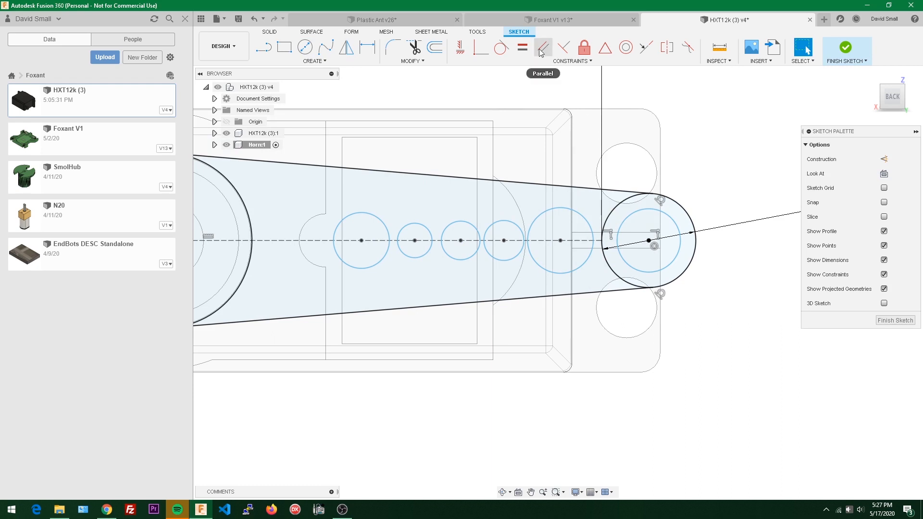
click(518, 55)
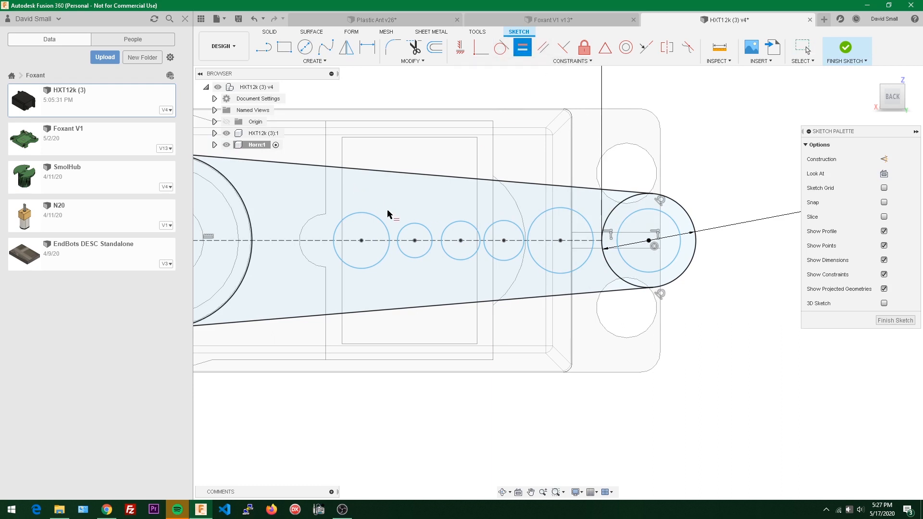
click(384, 225)
click(411, 226)
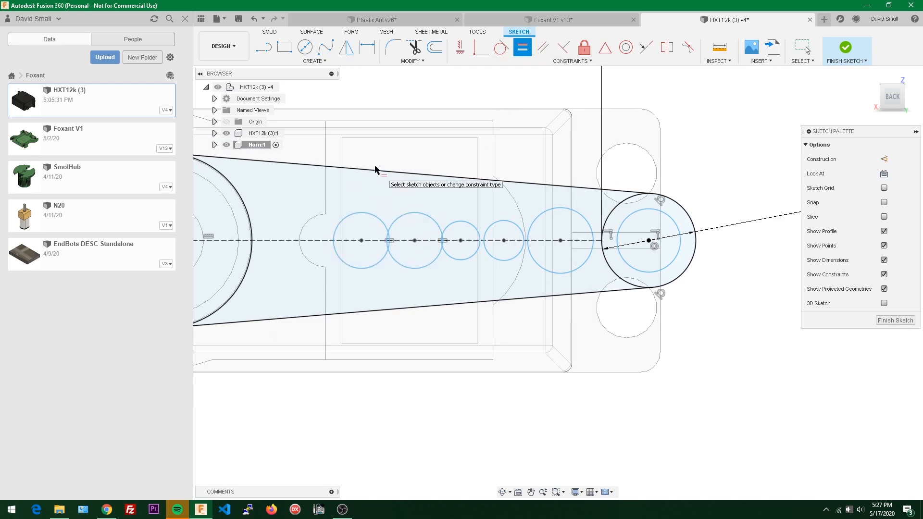
click(435, 222)
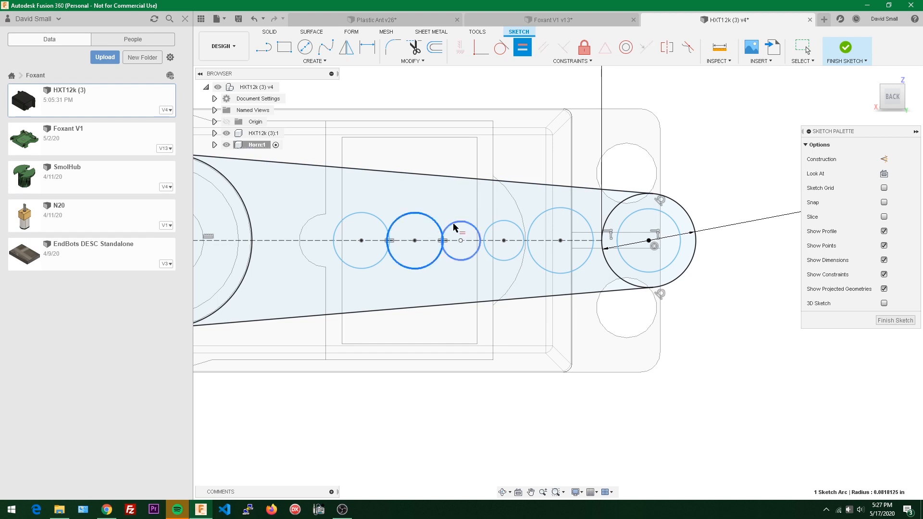
click(454, 226)
click(515, 224)
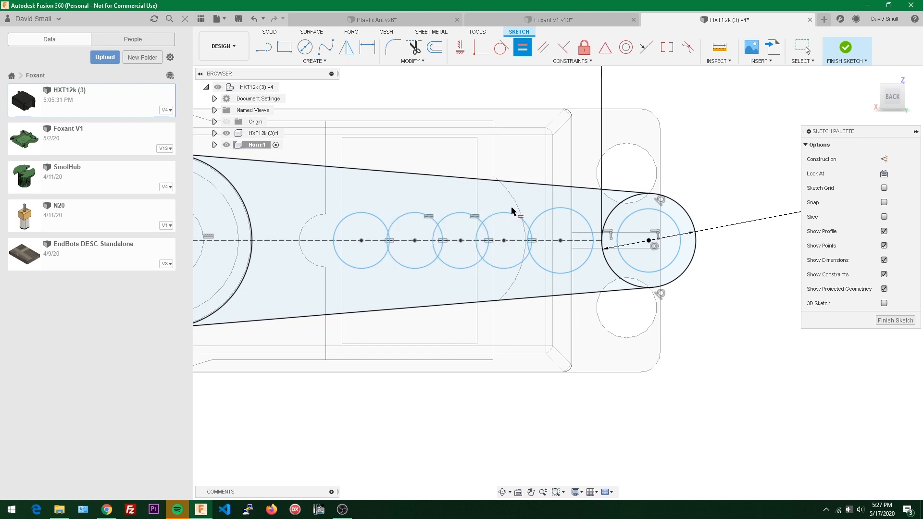
click(523, 221)
click(538, 217)
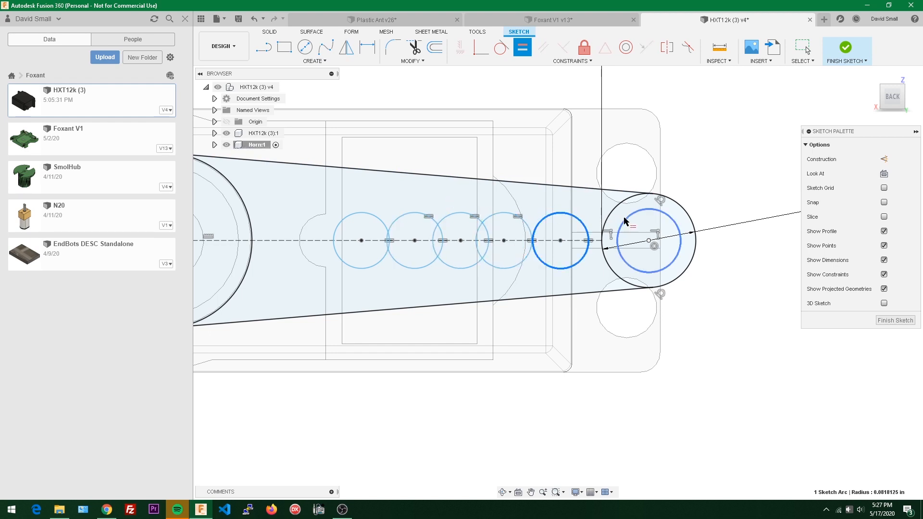
click(672, 219)
key(Escape)
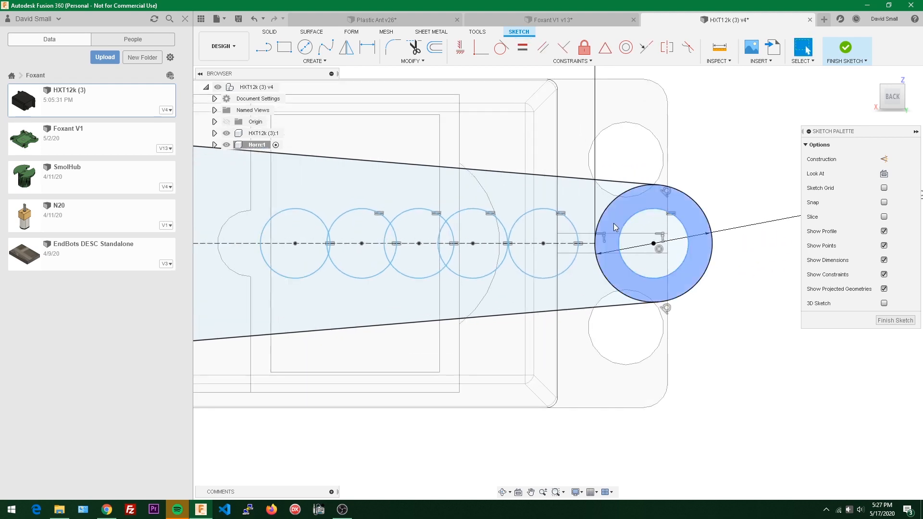
Place a sketch point on the outer side of the end hole circle and make it coincident with the construction centreline
scroll(555, 182, up, 3)
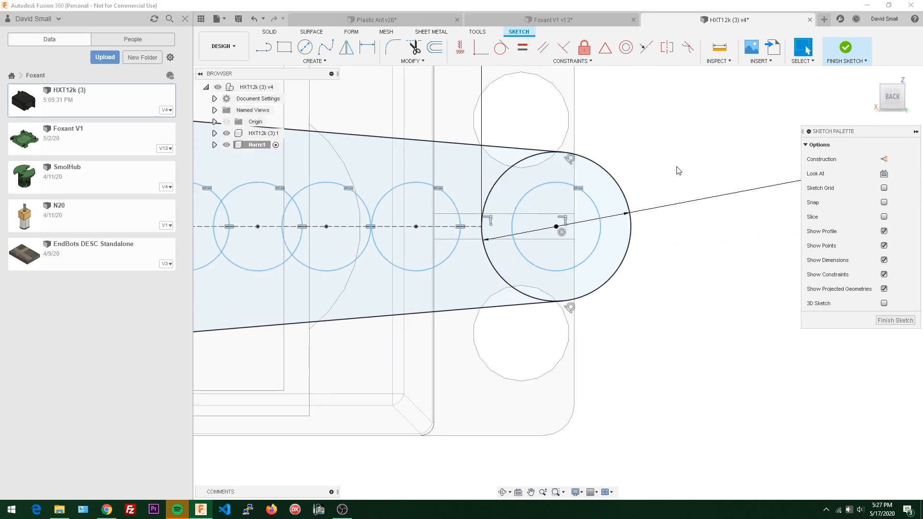
key(s)
click(743, 190)
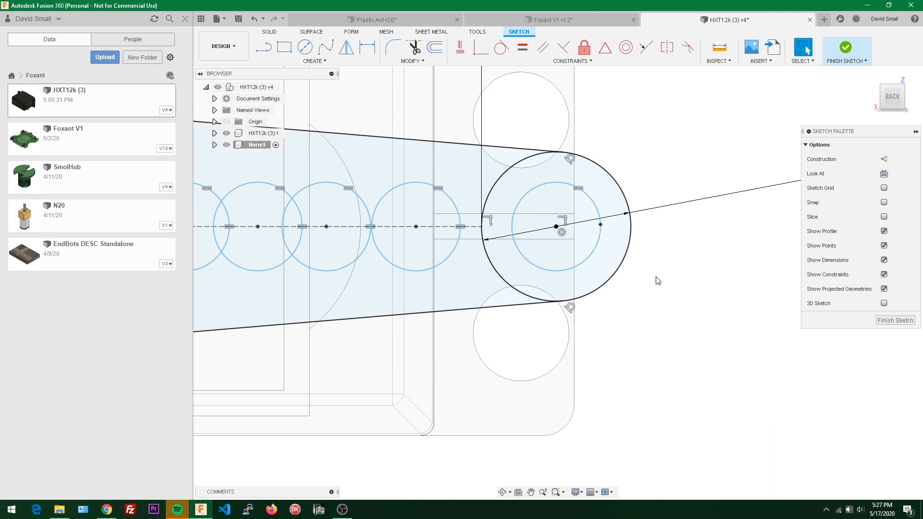
scroll(625, 255, up, 1)
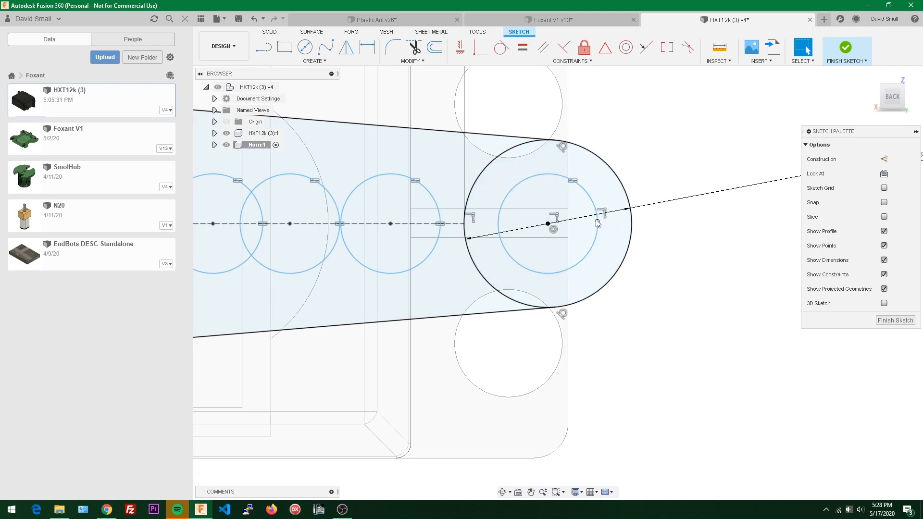
ctrl+click(415, 224)
click(480, 52)
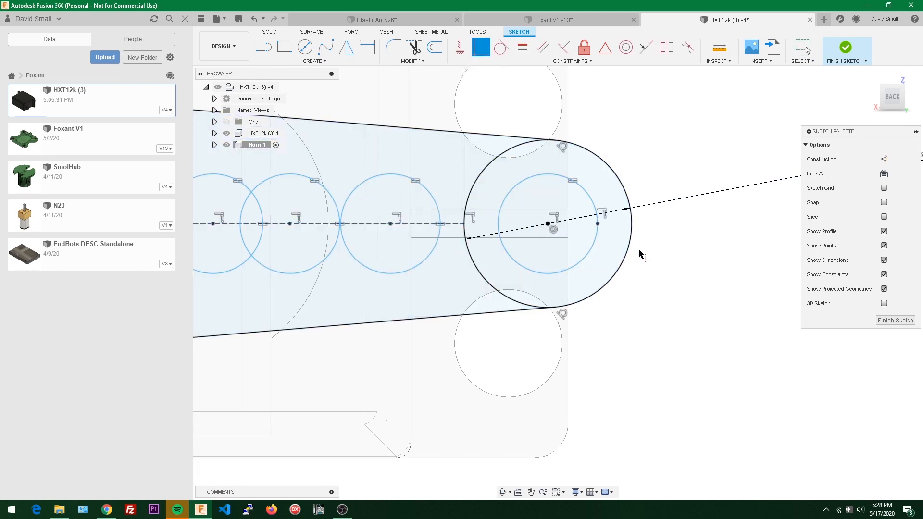
scroll(660, 257, up, 1)
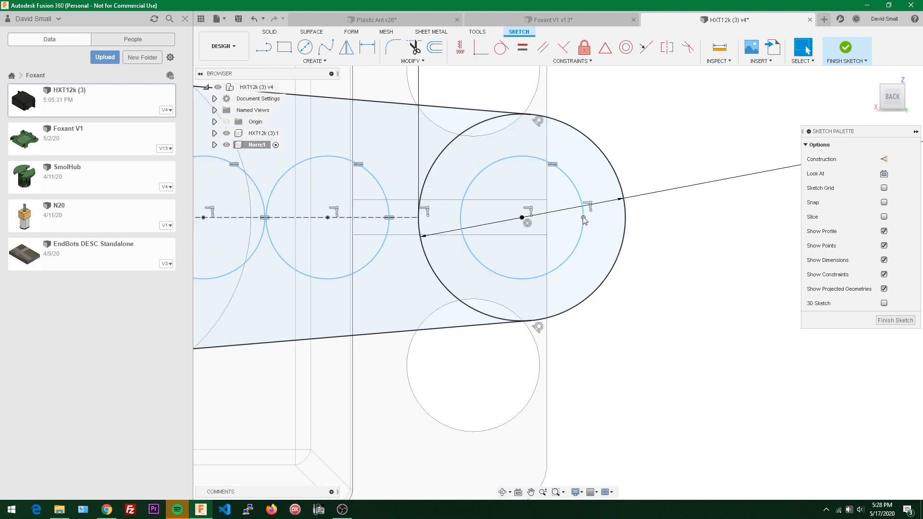
click(583, 217)
ctrl+click(625, 221)
key(d)
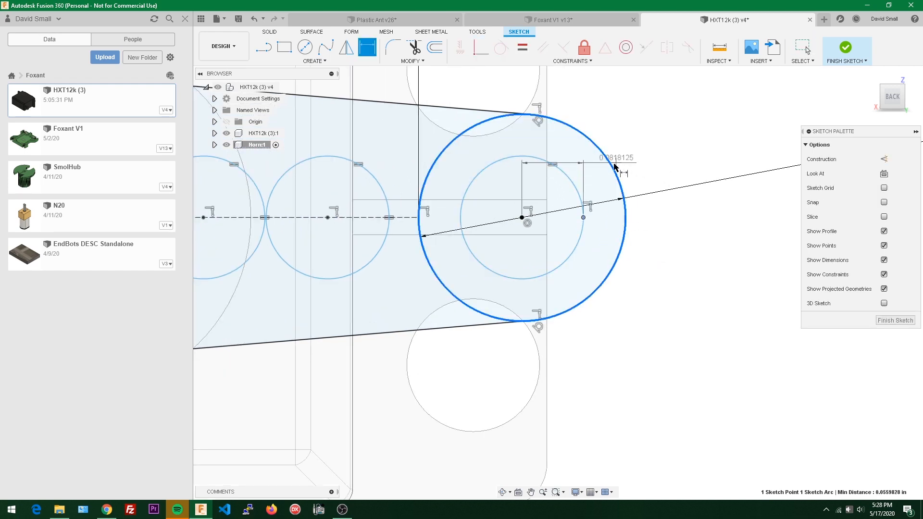
key(Escape)
Place a sketch point on the outer edge of the small end circle and make it coincident with the construction centreline
key(s)
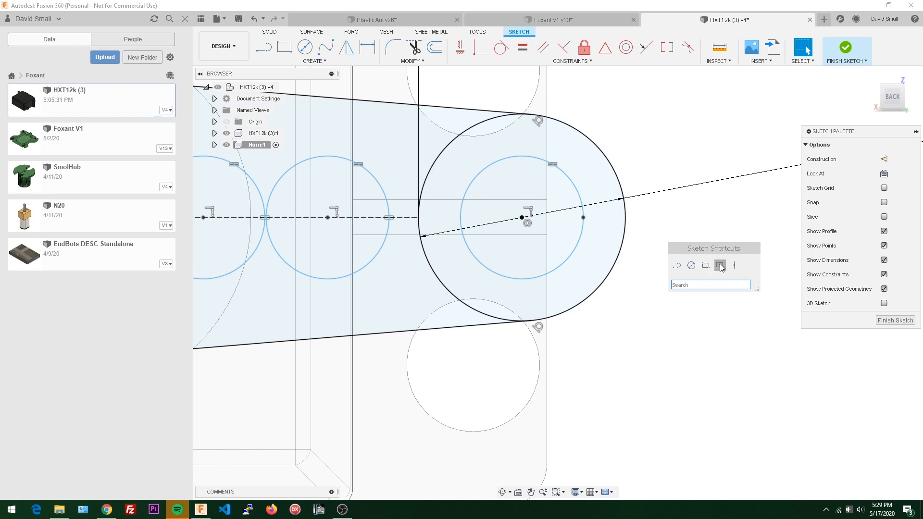
click(734, 265)
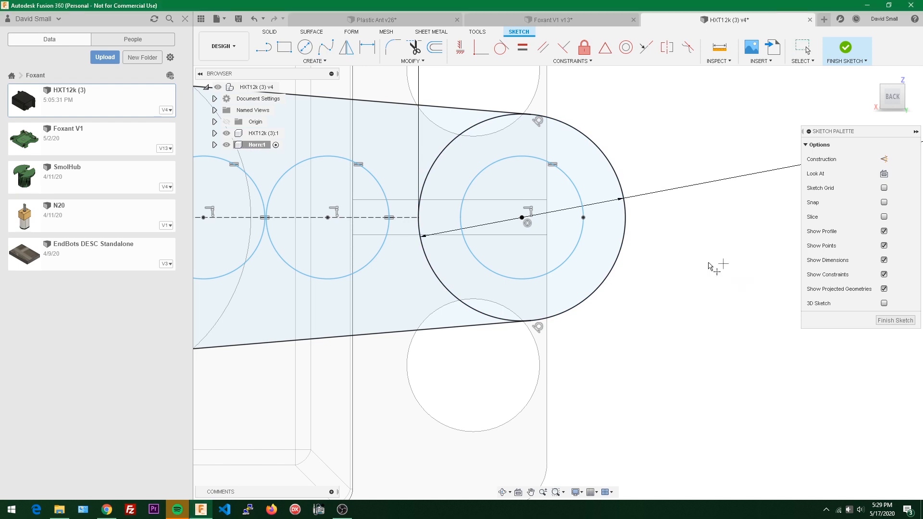
click(626, 219)
ctrl+click(353, 218)
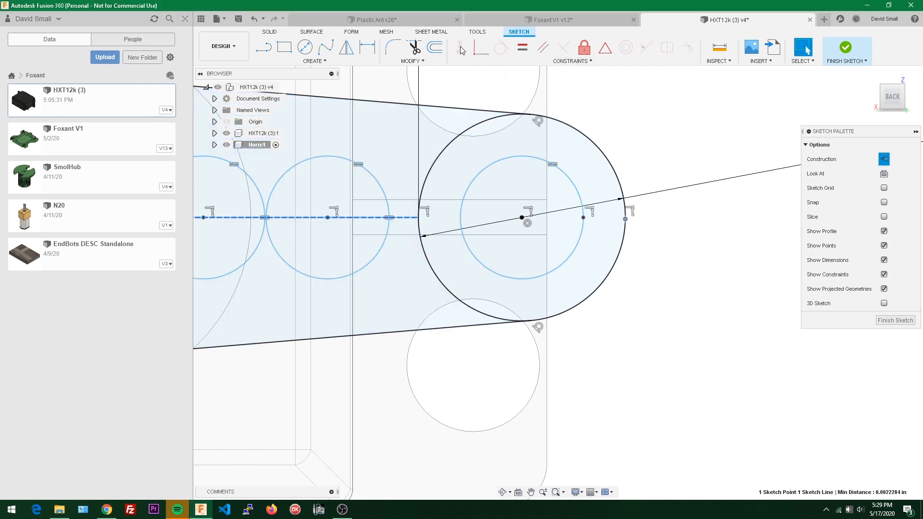
click(482, 51)
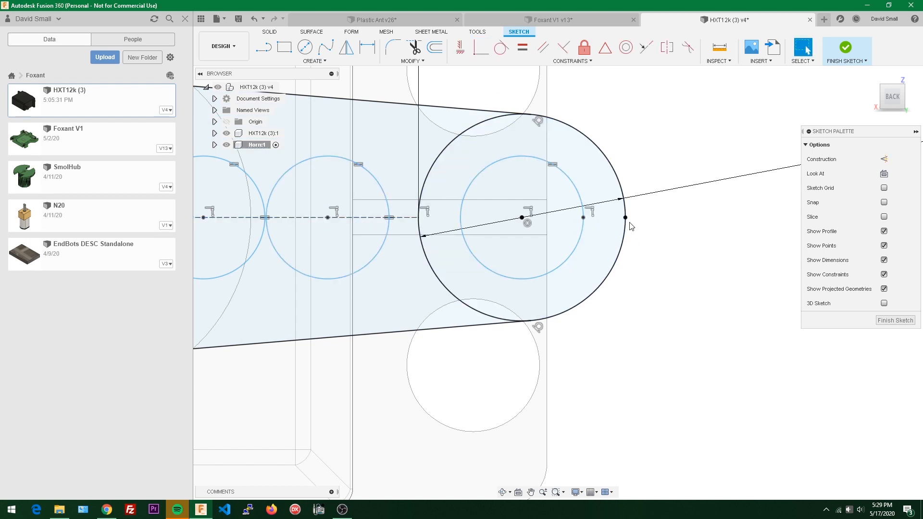
Dimension the distance between the end hole's edge point and the horn's tip point to 0.0984252 in
click(627, 219)
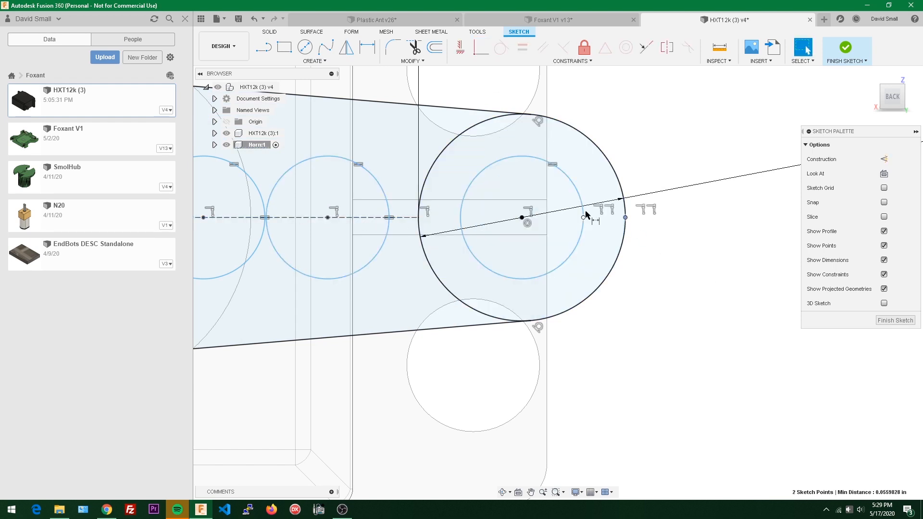
key(d)
click(607, 124)
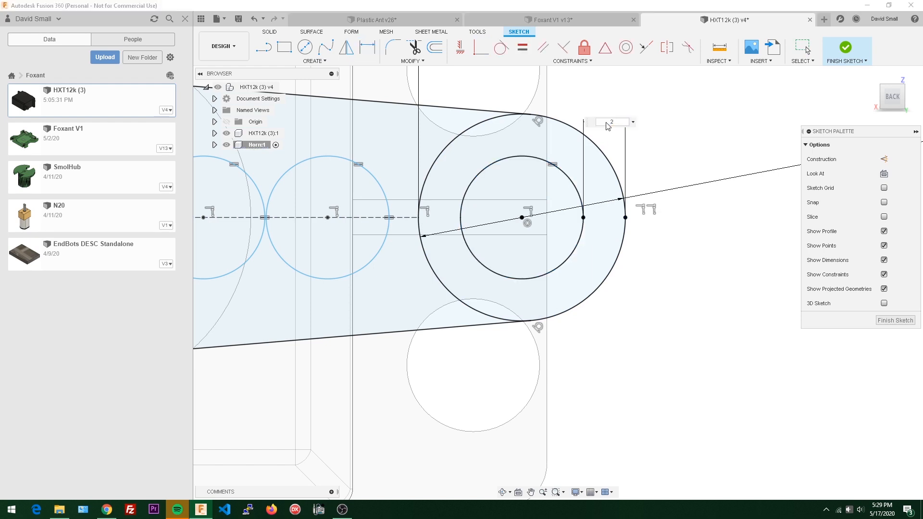
key(Return)
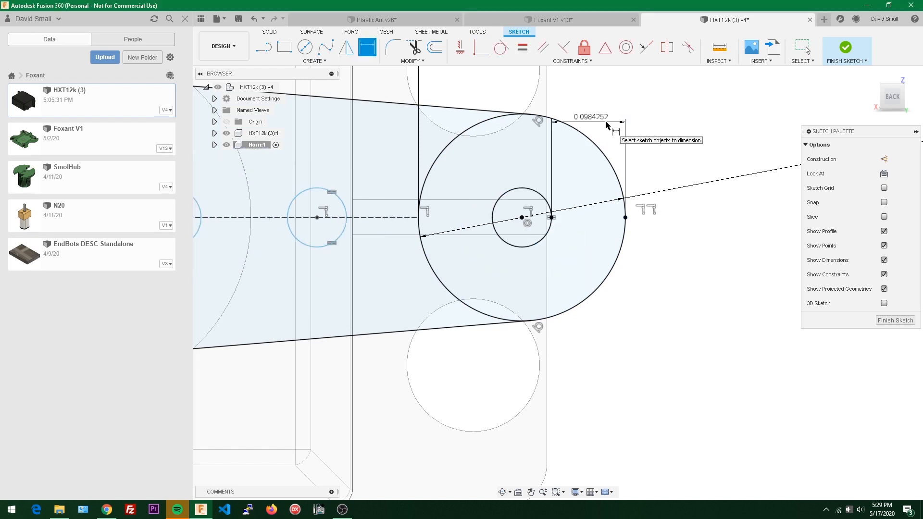
key(Escape)
Shift the hole circle next to the end hole slightly along the centreline towards the horn's tip
scroll(651, 134, down, 3)
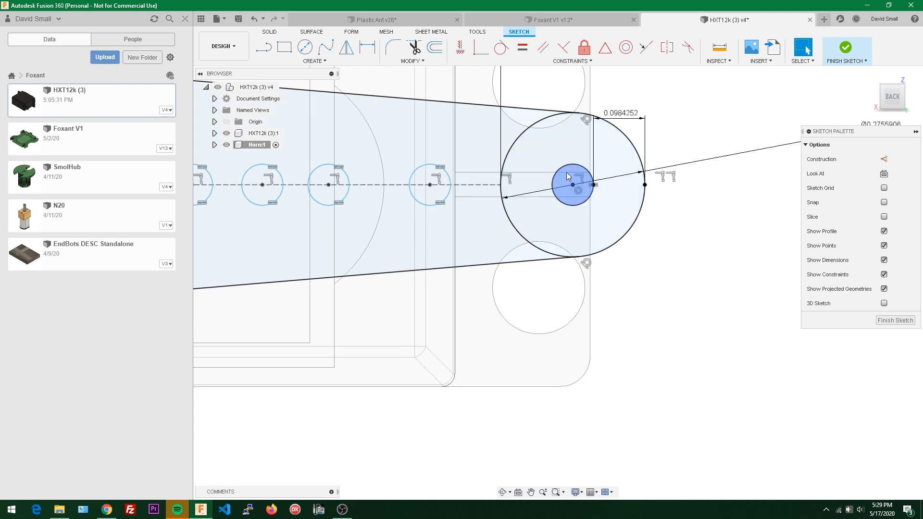
scroll(468, 186, down, 2)
scroll(468, 186, up, 2)
middle_drag(451, 128, 527, 145)
scroll(529, 146, down, 2)
scroll(613, 185, up, 2)
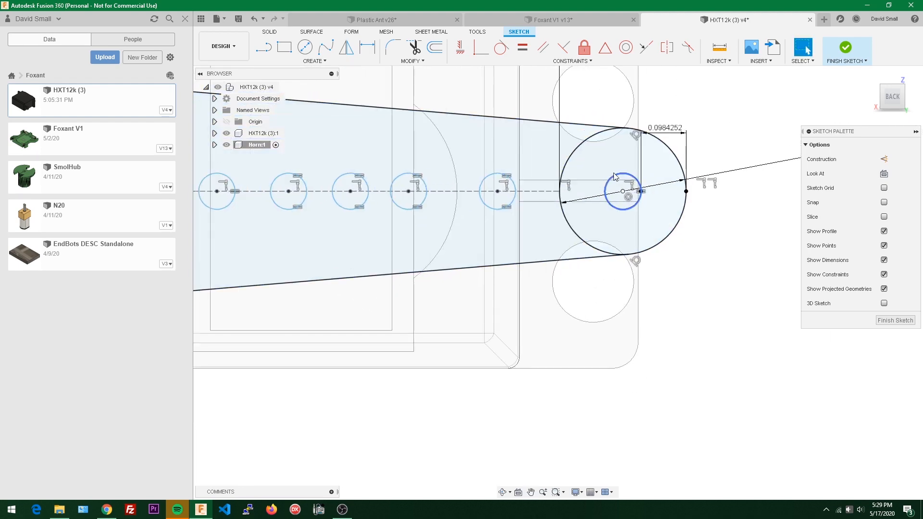
scroll(602, 175, down, 2)
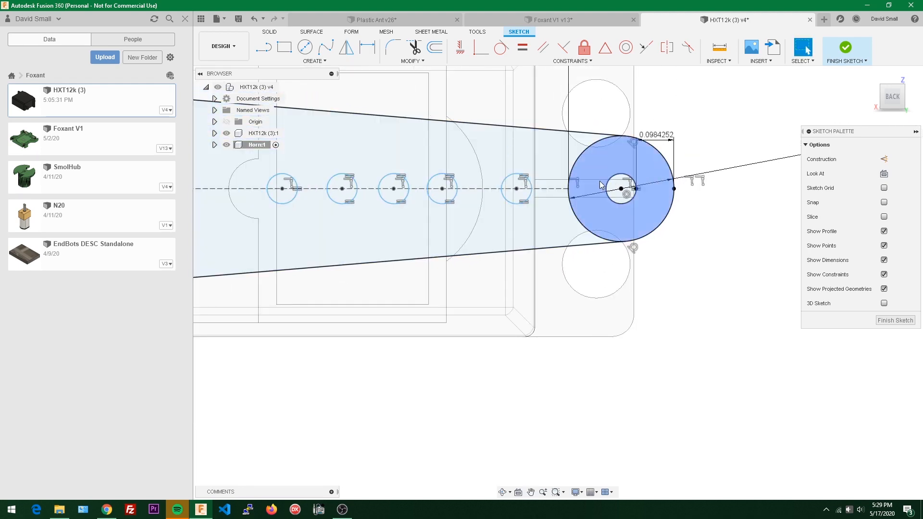
scroll(613, 181, up, 1)
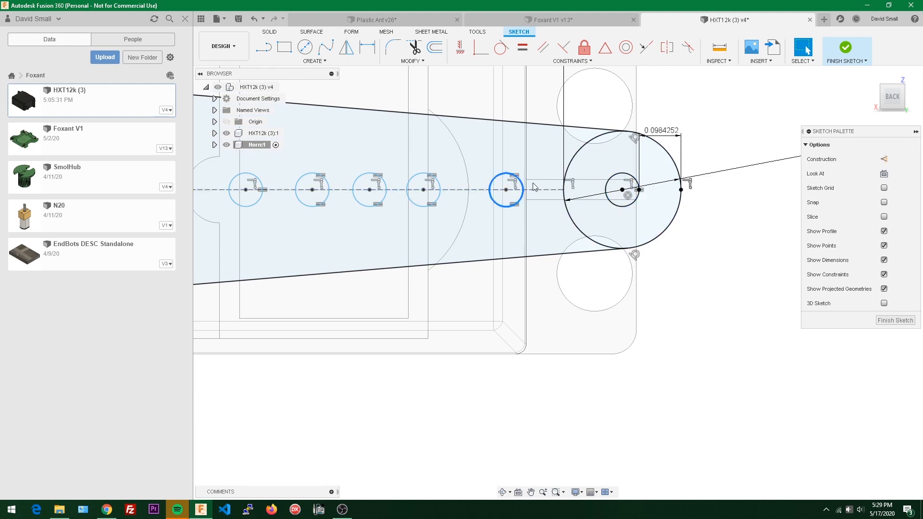
drag(534, 187, 539, 188)
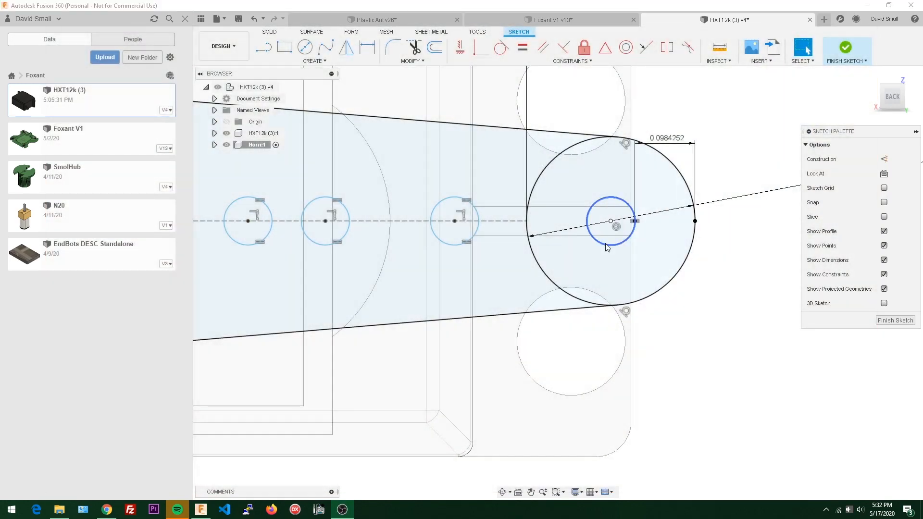
Select the end hole circle and check its radius
click(617, 203)
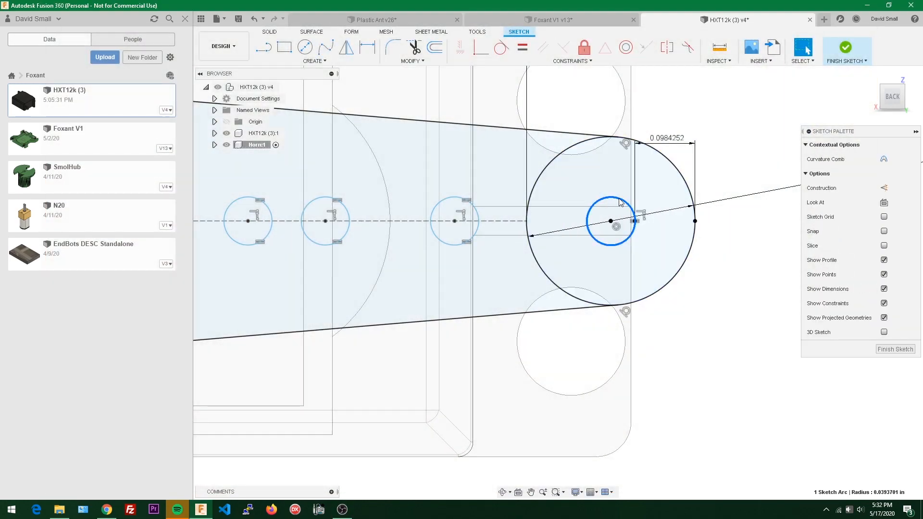
click(764, 339)
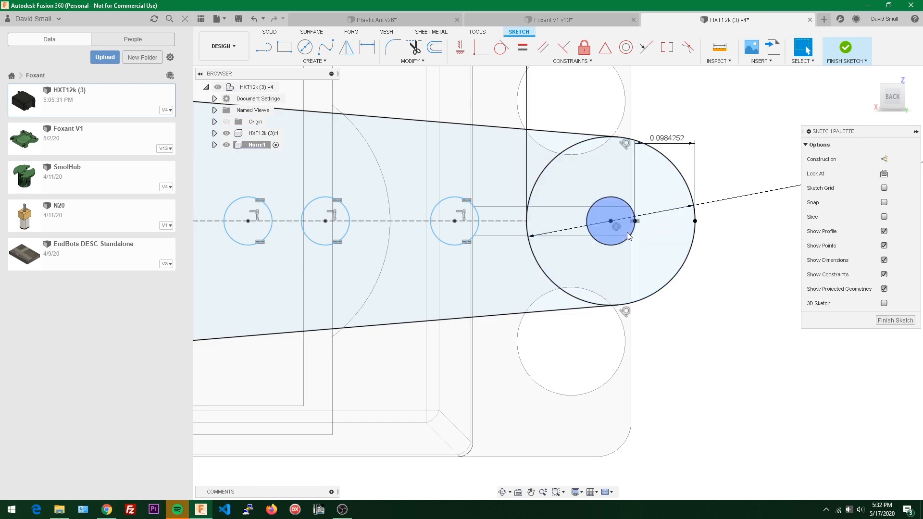
click(620, 206)
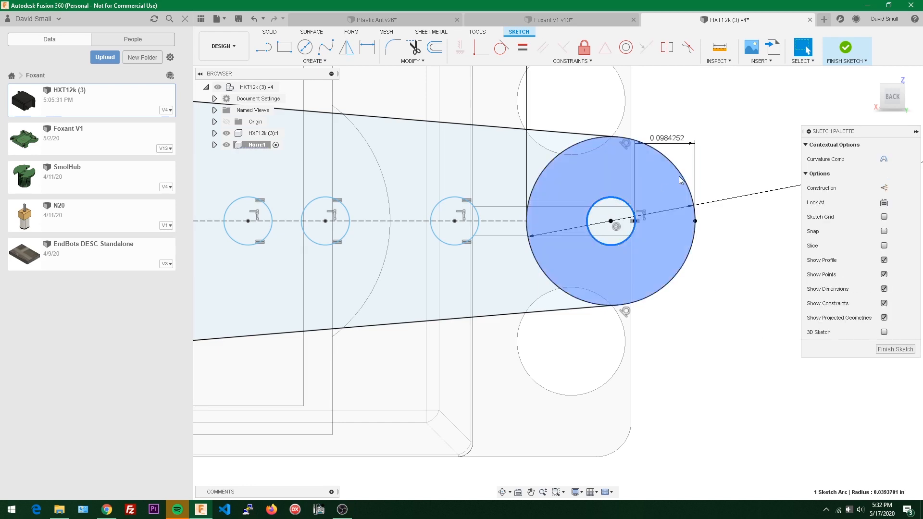
click(685, 176)
click(611, 197)
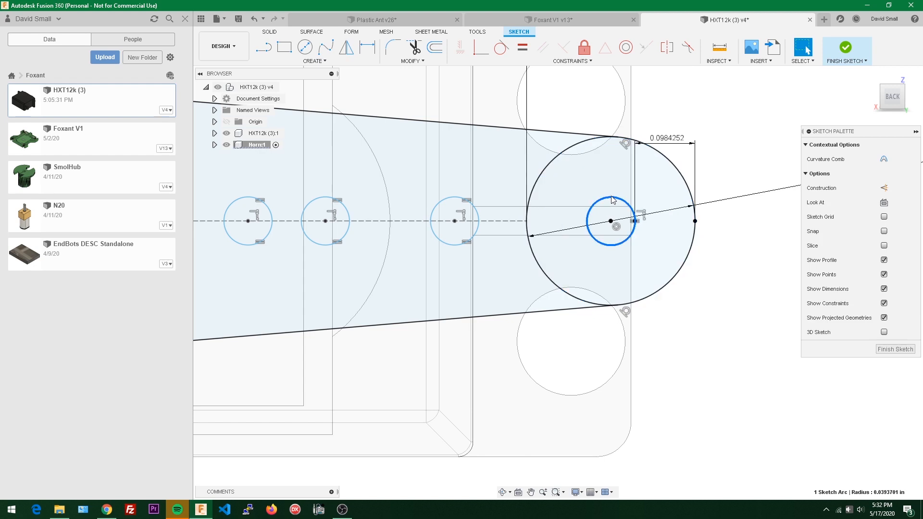
click(725, 308)
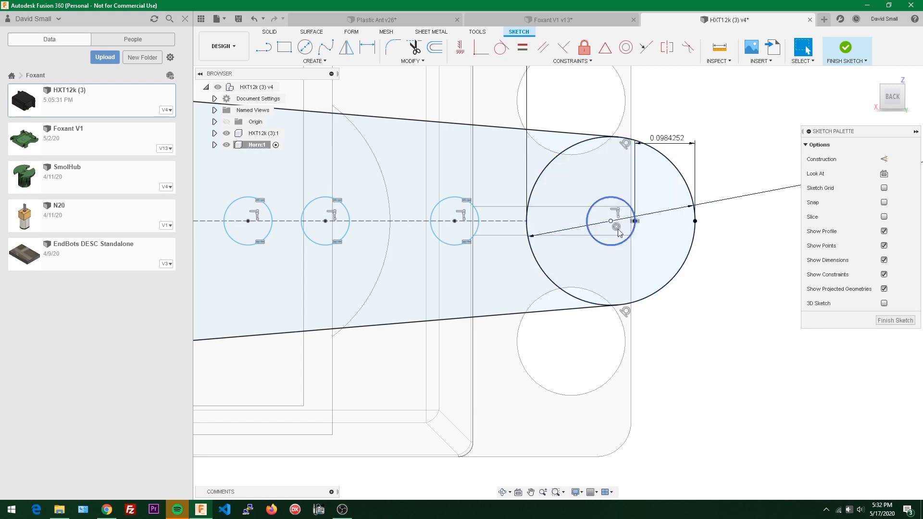
click(665, 140)
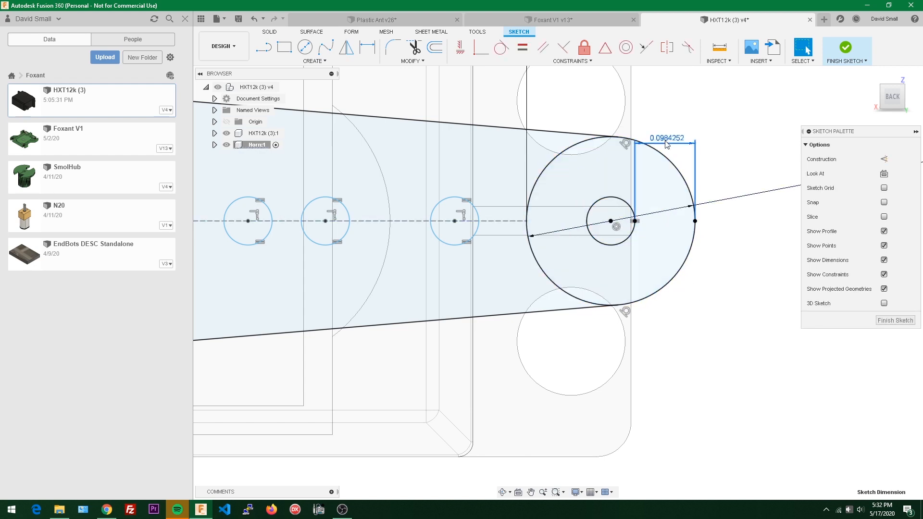
scroll(665, 144, up, 2)
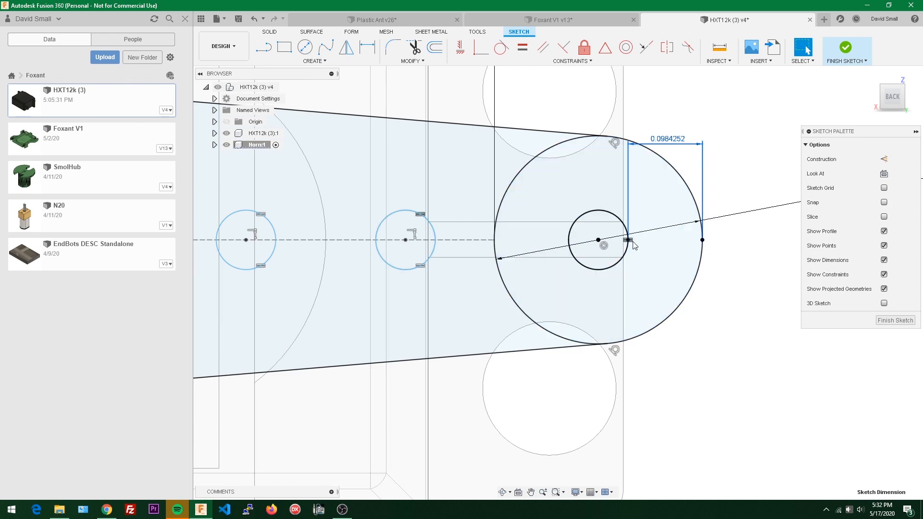
click(741, 317)
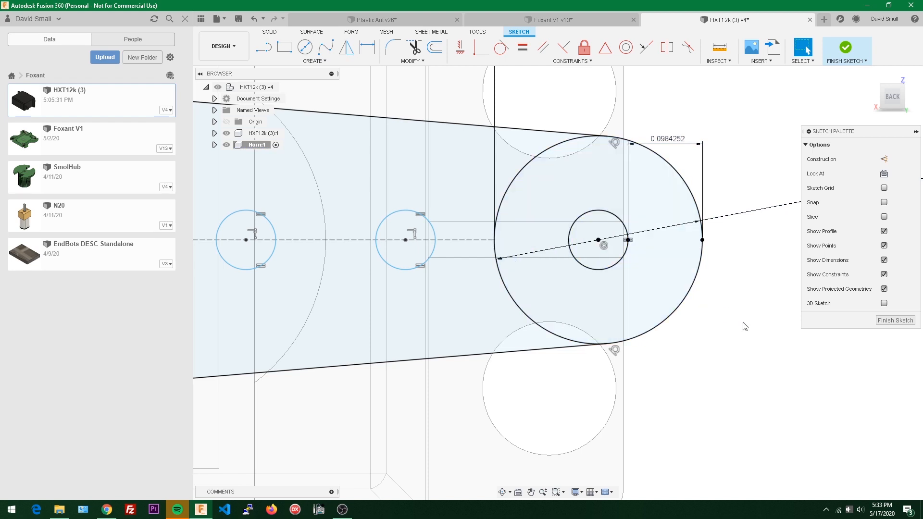
Add a driven diameter dimension to the end hole circle, placed outside the horn outline
key(d)
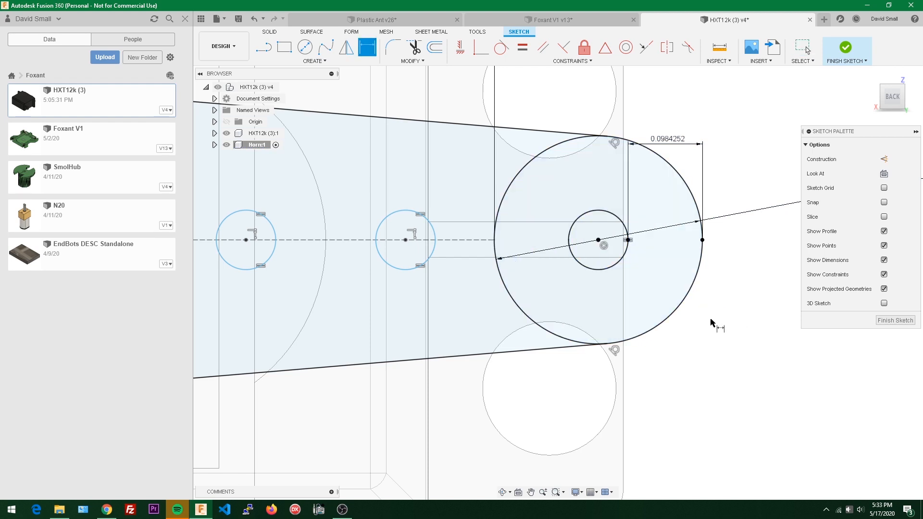
click(626, 260)
click(678, 355)
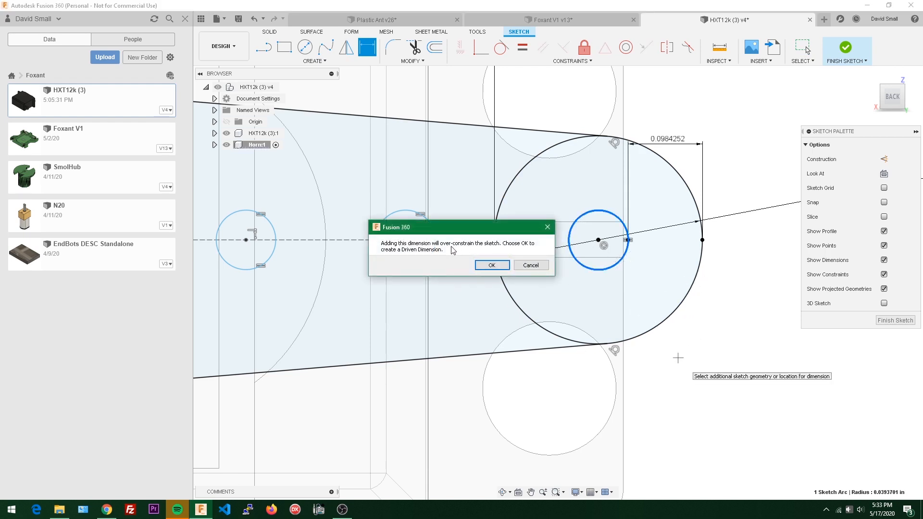
click(485, 265)
key(Escape)
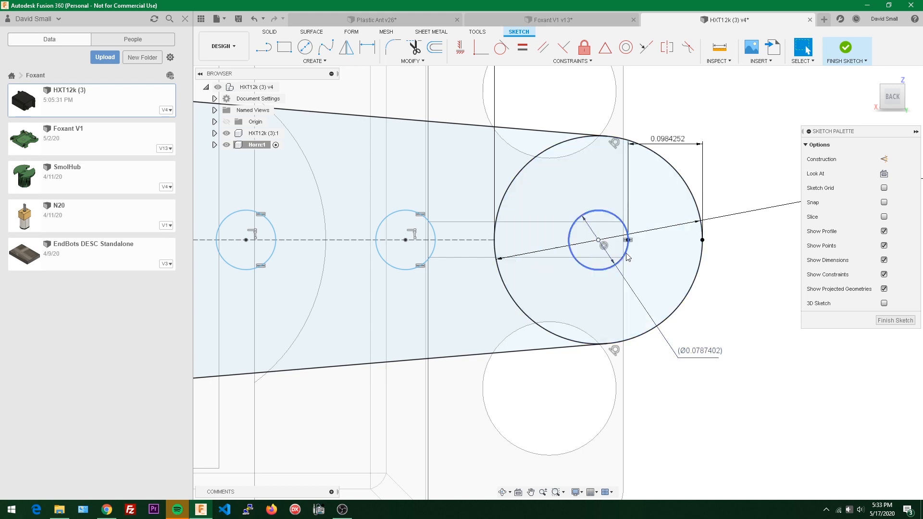
click(700, 353)
click(766, 357)
Space the inner hole circles along the centreline and make the innermost hole's tip-side edge point coincident with the centreline
scroll(690, 264, down, 1)
middle_drag(512, 195, 642, 203)
scroll(644, 205, down, 1)
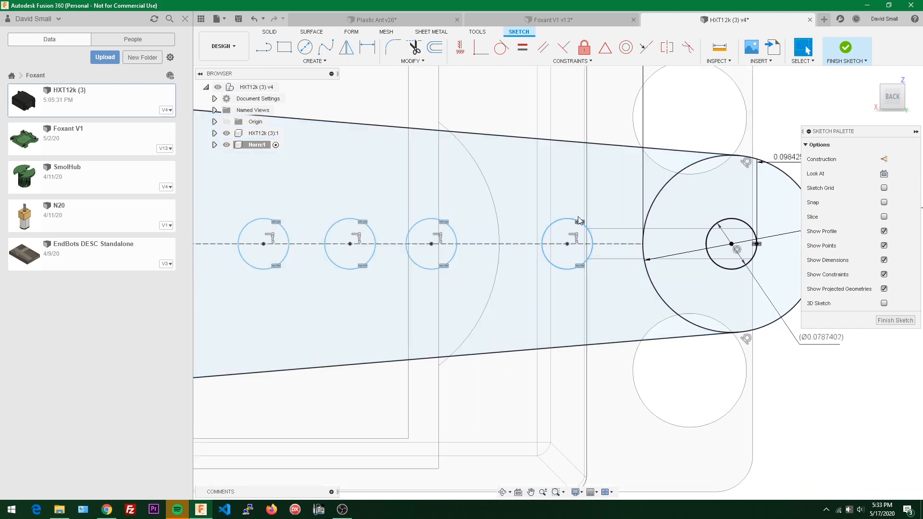
scroll(553, 227, down, 1)
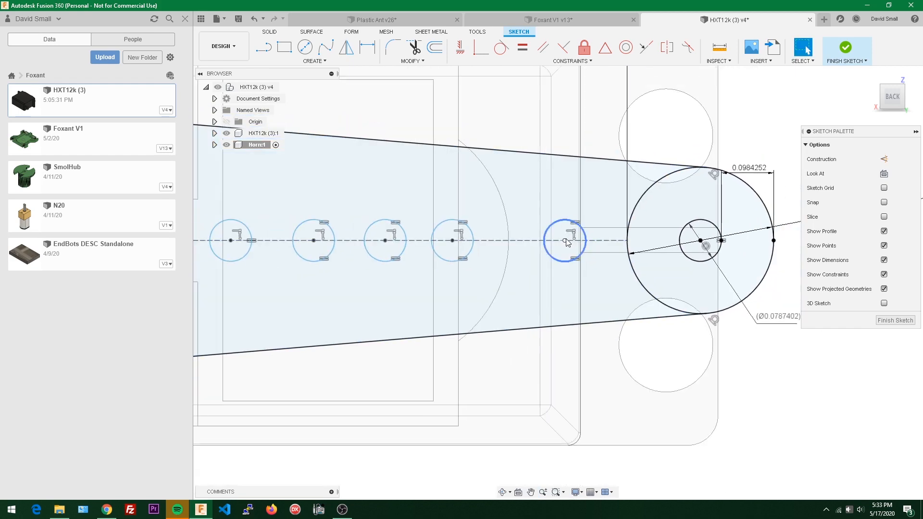
mouse_move(565, 240)
mouse_down()
mouse_move(587, 239)
mouse_move(565, 241)
mouse_up()
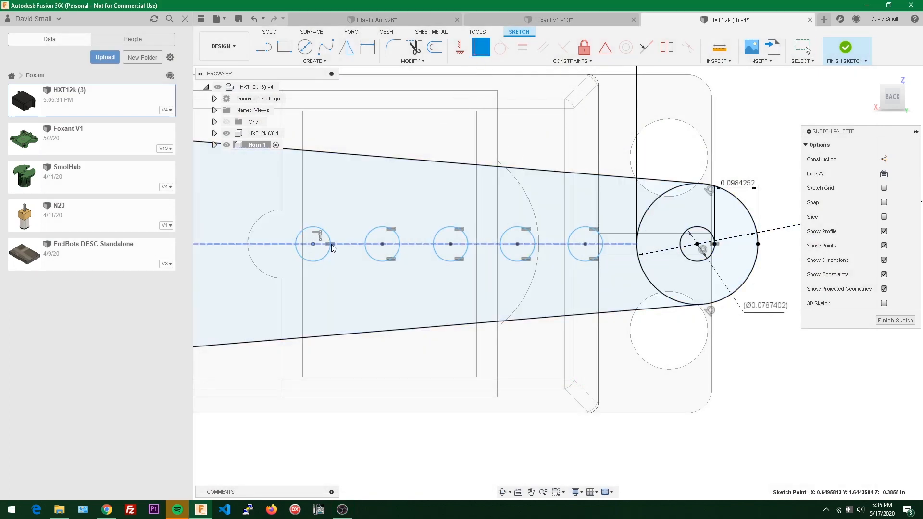
key(Escape)
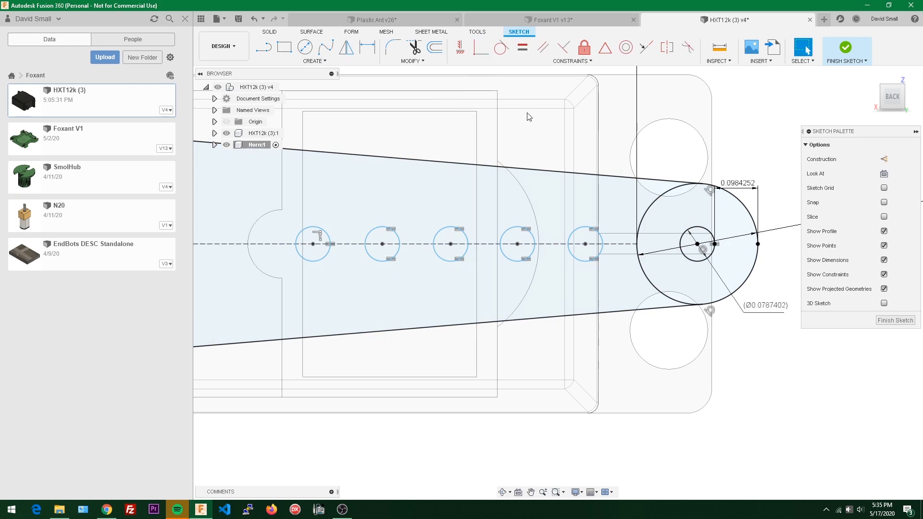
Place a sketch point where the construction centreline meets the inner side of the small end circle
key(s)
scroll(338, 246, up, 3)
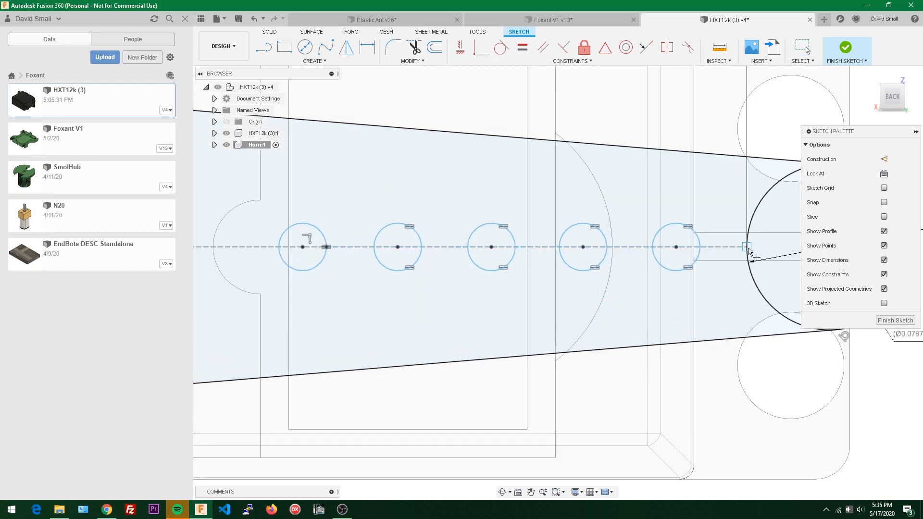
scroll(748, 250, down, 3)
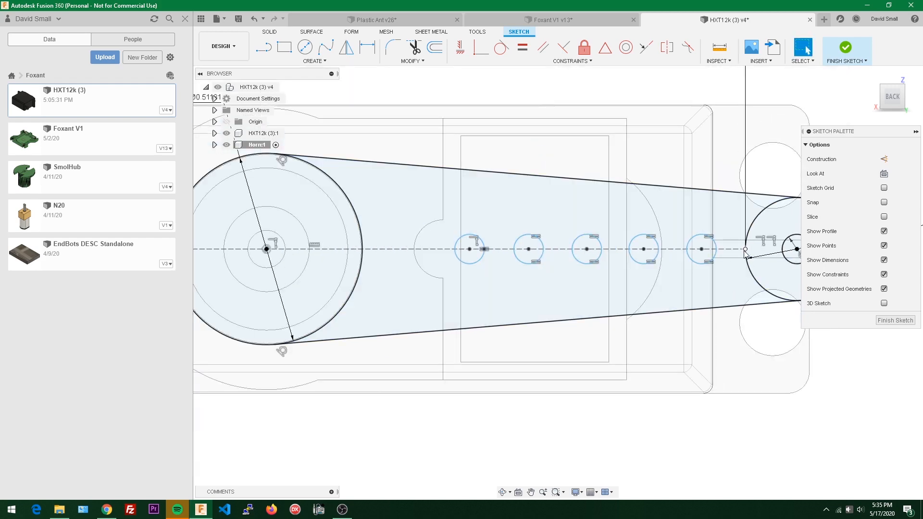
click(745, 250)
scroll(749, 233, down, 1)
middle_drag(749, 234, 633, 231)
click(725, 149)
Place a sketch point on the inner edge of the end hole and make it coincident with the construction centreline
key(s)
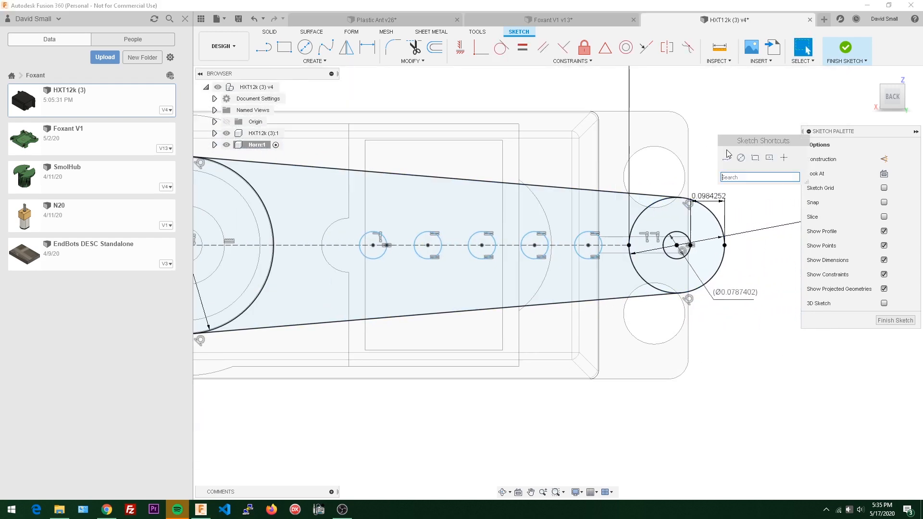
click(782, 158)
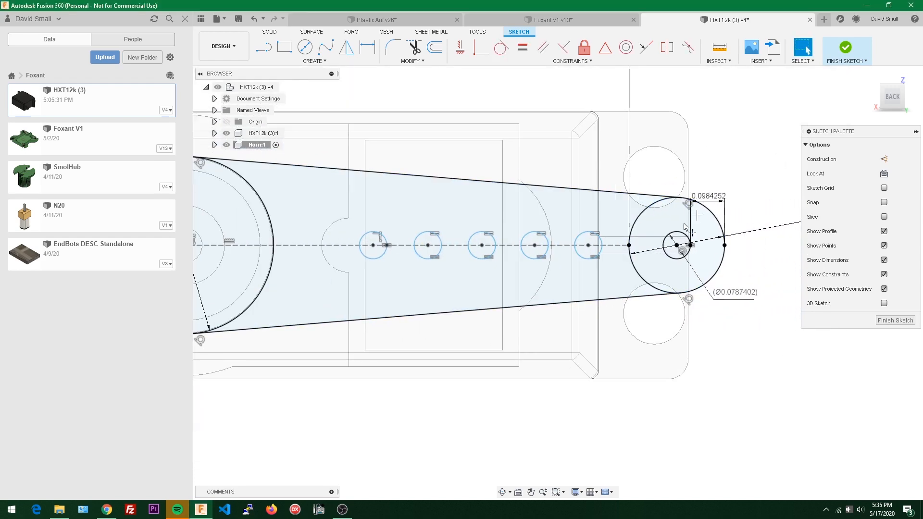
scroll(661, 249, up, 3)
click(663, 247)
key(Escape)
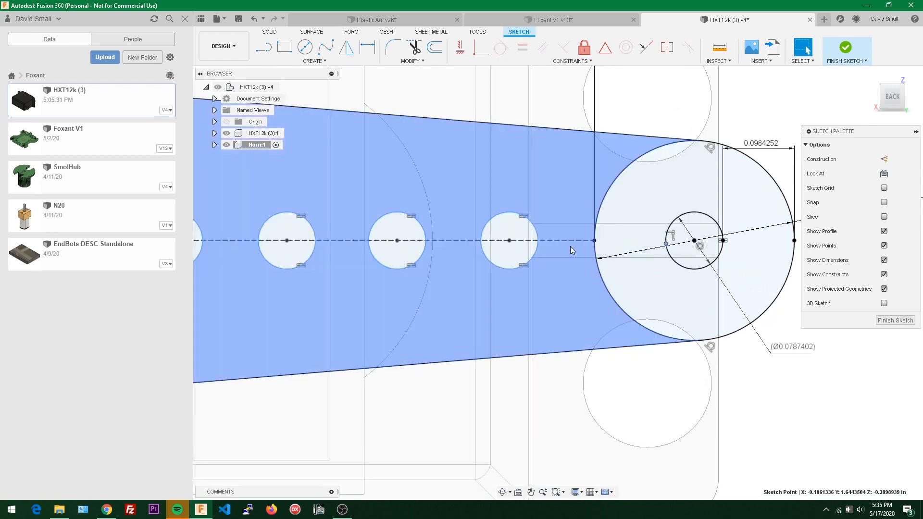
ctrl+click(577, 243)
click(480, 53)
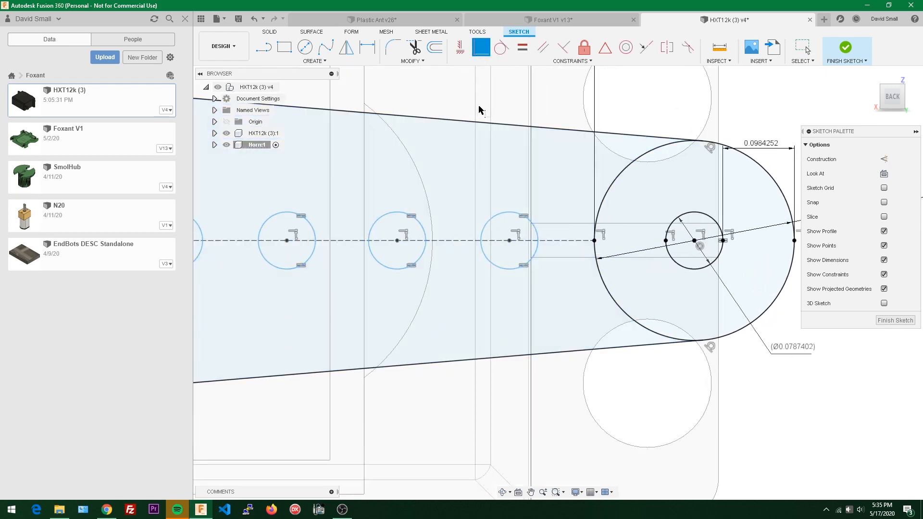
key(Escape)
Dimension the distance between the end hole's inner edge point and the innermost hole's tip-side edge point to 12.75 mm
scroll(480, 111, down, 2)
scroll(621, 219, up, 1)
click(632, 213)
scroll(559, 228, down, 2)
middle_drag(552, 234, 600, 227)
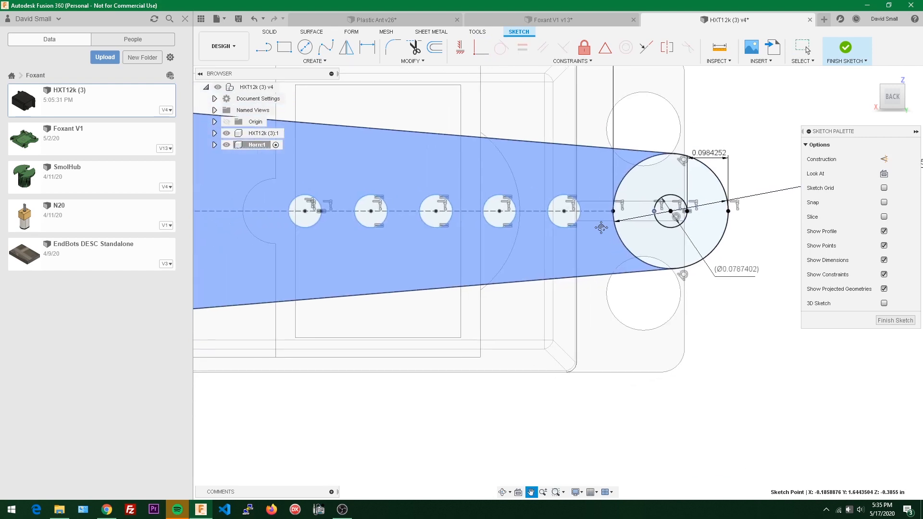
scroll(374, 218, up, 1)
scroll(308, 229, up, 1)
ctrl+click(310, 201)
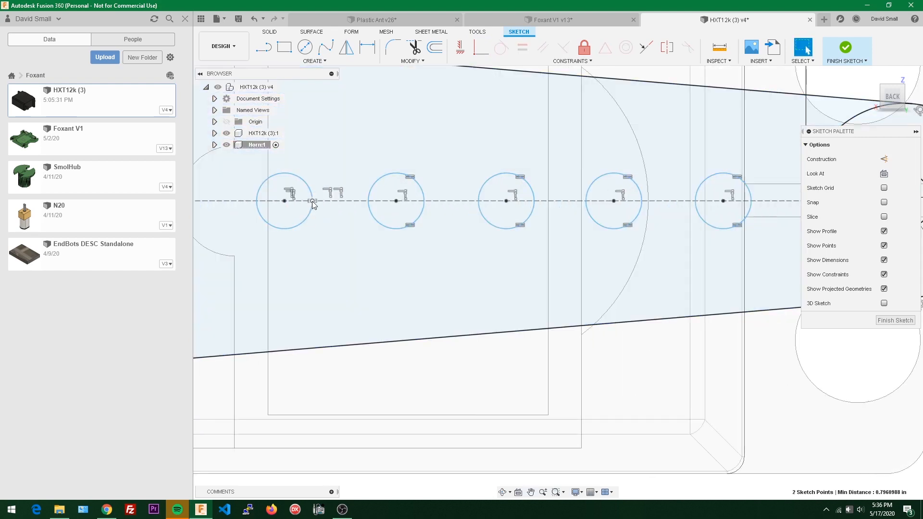
scroll(319, 207, down, 2)
scroll(355, 253, down, 1)
key(d)
click(423, 371)
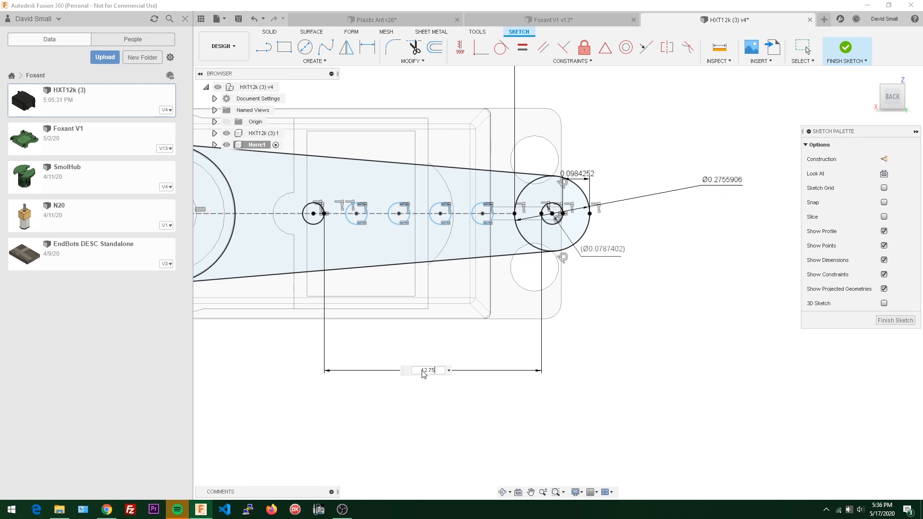
text(12.75mm)
key(Return)
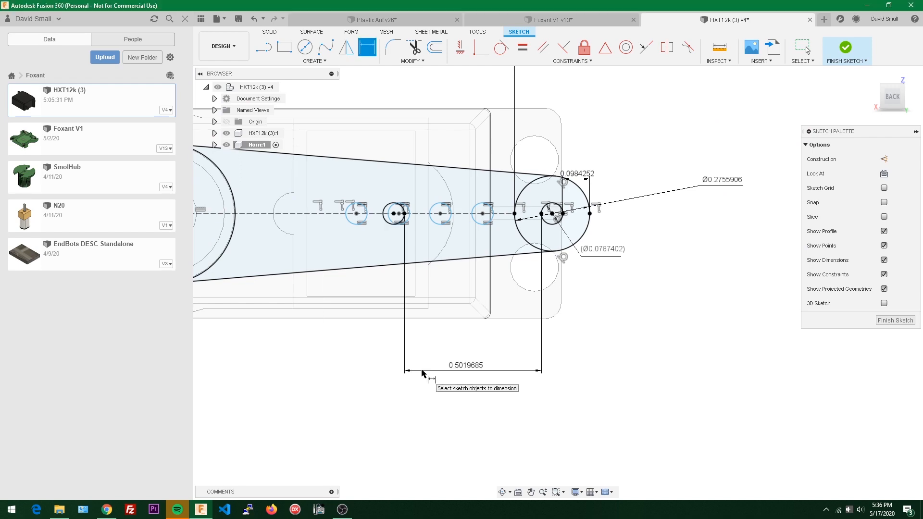
key(Escape)
Move the four intermediate hole circles along the centreline so they lie between the innermost hole and the end hole
scroll(402, 179, up, 3)
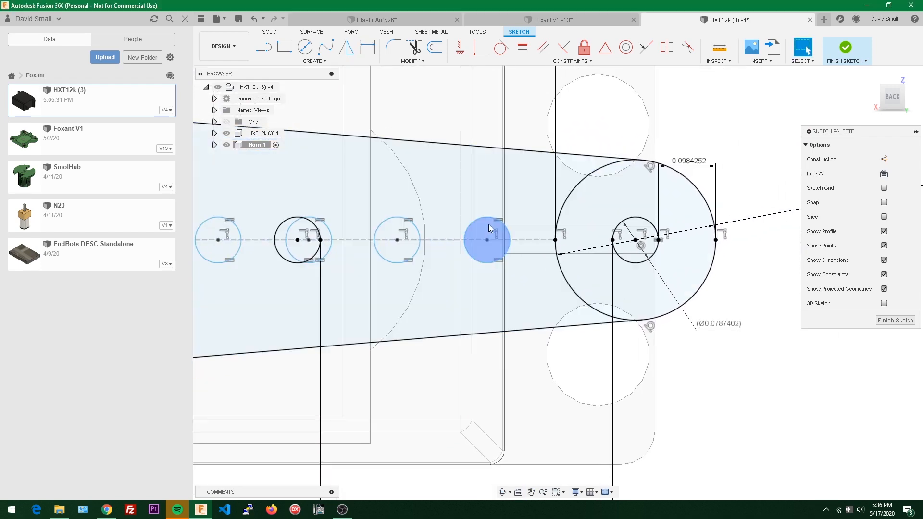
mouse_move(502, 229)
mouse_down()
mouse_move(590, 242)
mouse_move(502, 241)
mouse_move(517, 241)
mouse_up()
drag(332, 239, 448, 241)
drag(240, 226, 383, 230)
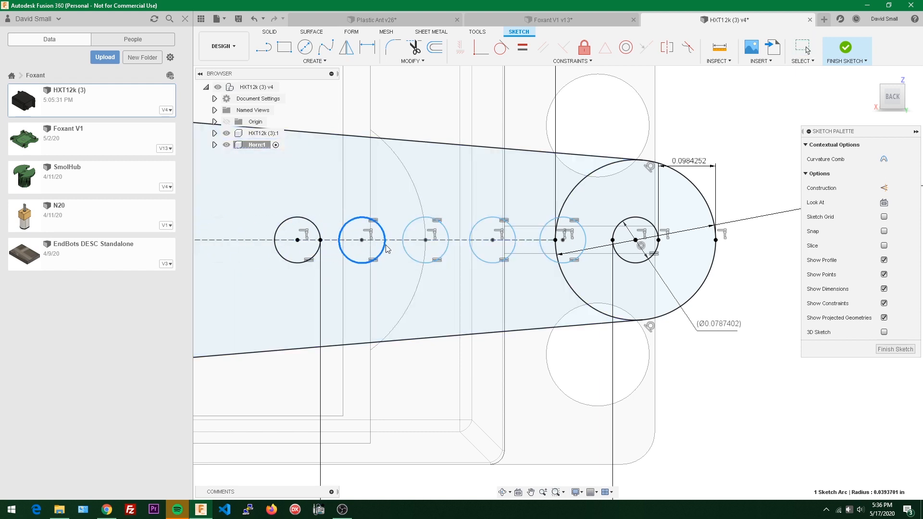
drag(512, 233, 522, 234)
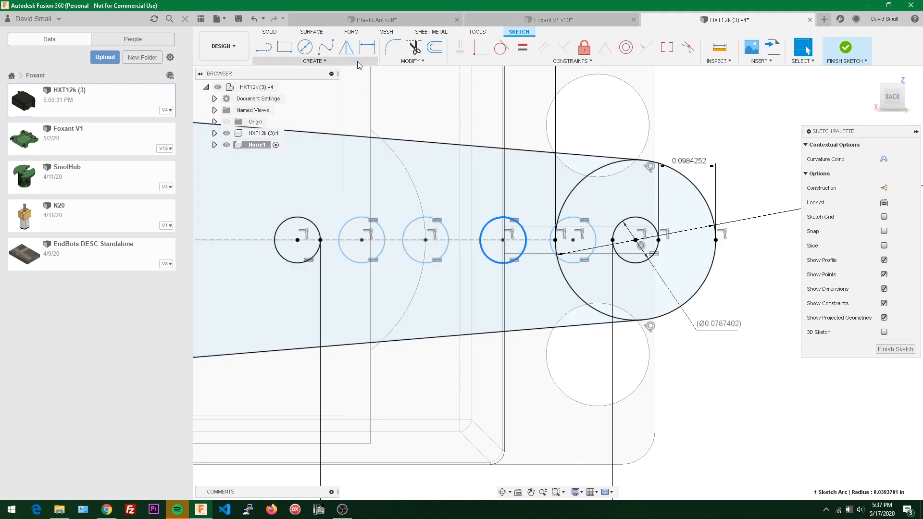
click(432, 95)
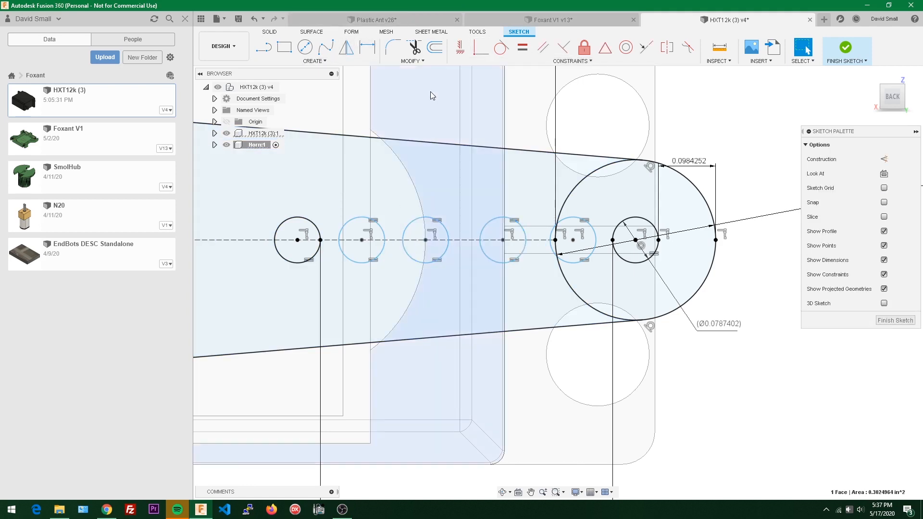
Draw lines joining the centres of the first four holes, starting from the innermost hole
click(264, 47)
scroll(298, 197, up, 2)
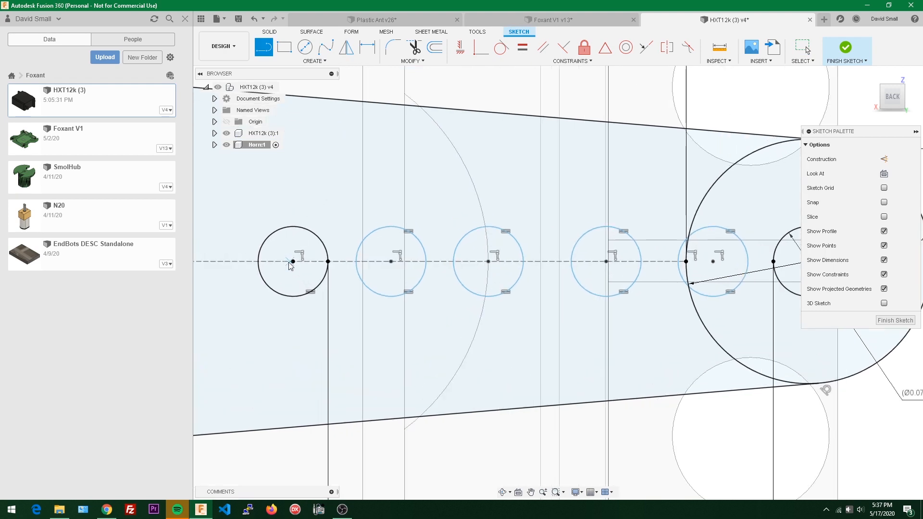
click(293, 262)
click(390, 261)
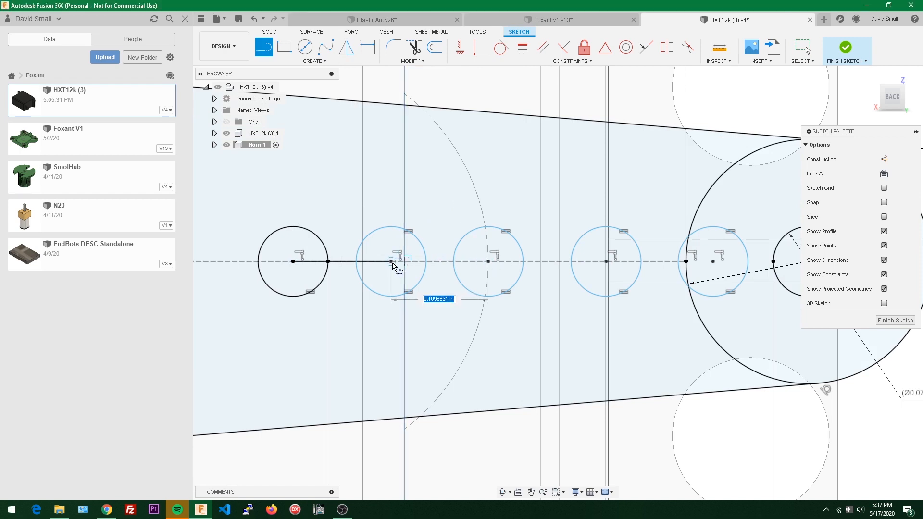
double_click(488, 261)
click(606, 261)
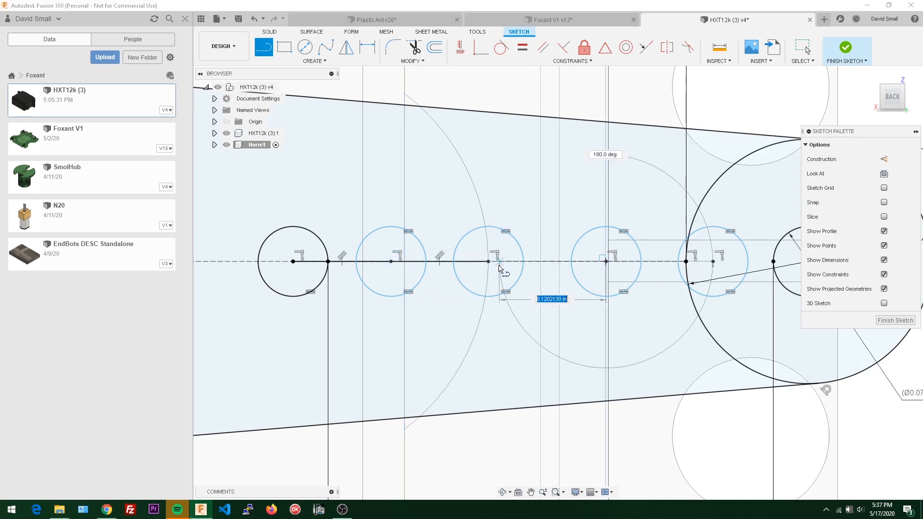
double_click(489, 261)
Draw lines joining the centres of the fourth hole, the fifth hole and the end hole
middle_drag(546, 264, 433, 244)
key(l)
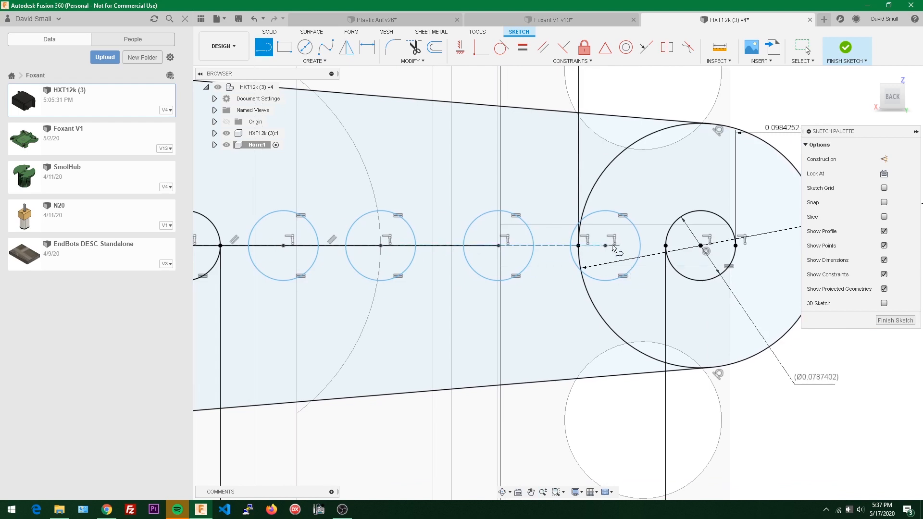
click(606, 246)
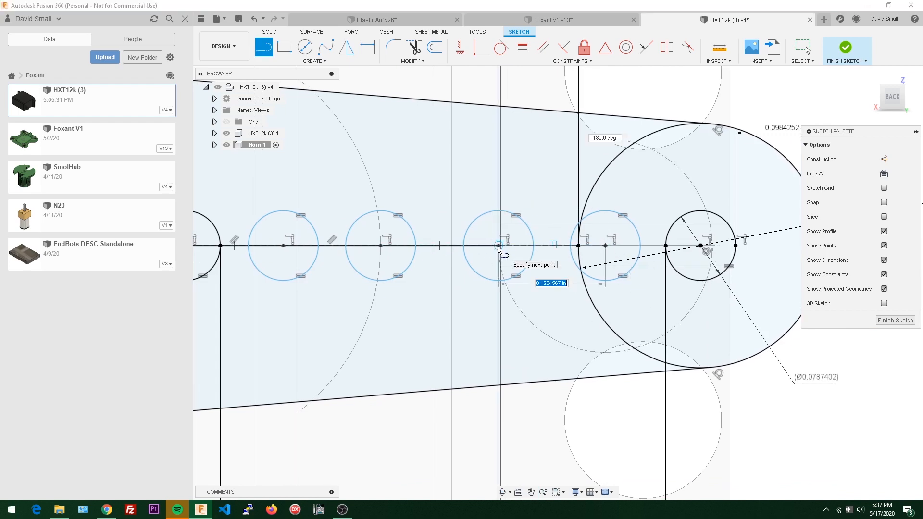
scroll(499, 249, up, 5)
click(501, 241)
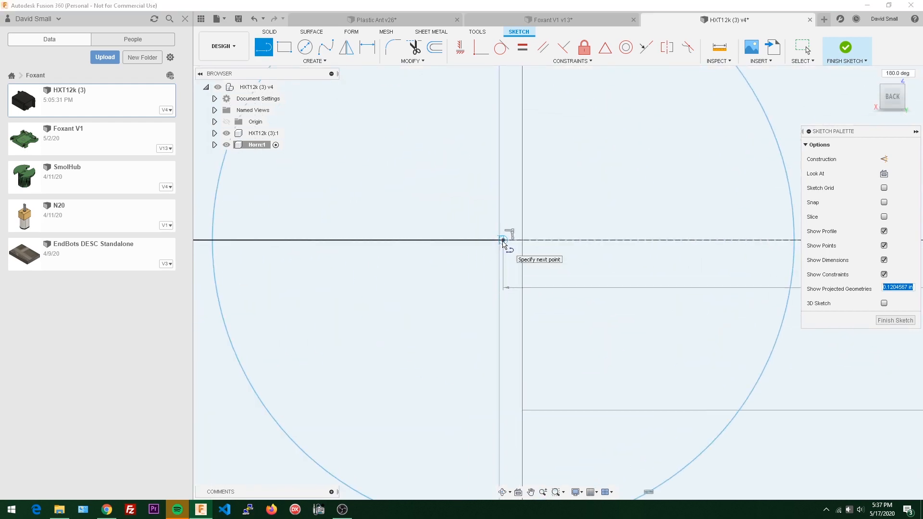
scroll(519, 247, down, 5)
scroll(481, 246, up, 4)
scroll(566, 251, down, 3)
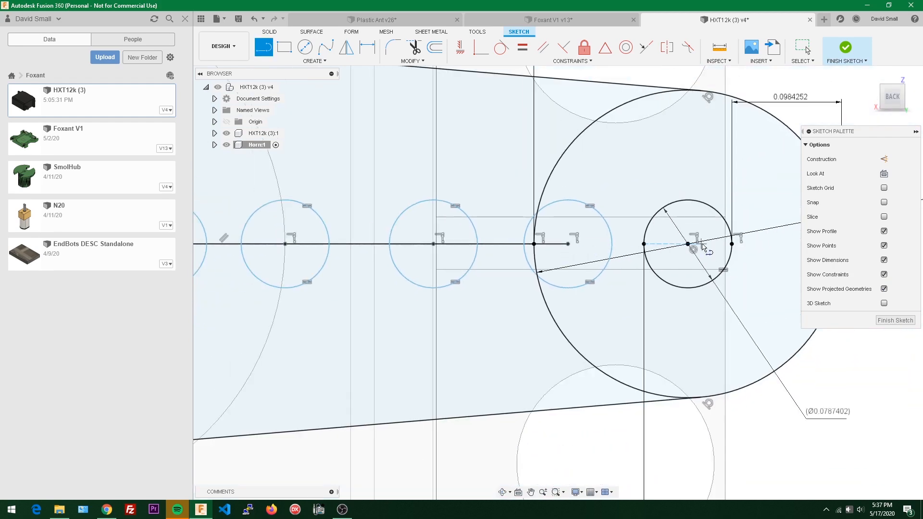
scroll(700, 247, up, 4)
click(681, 244)
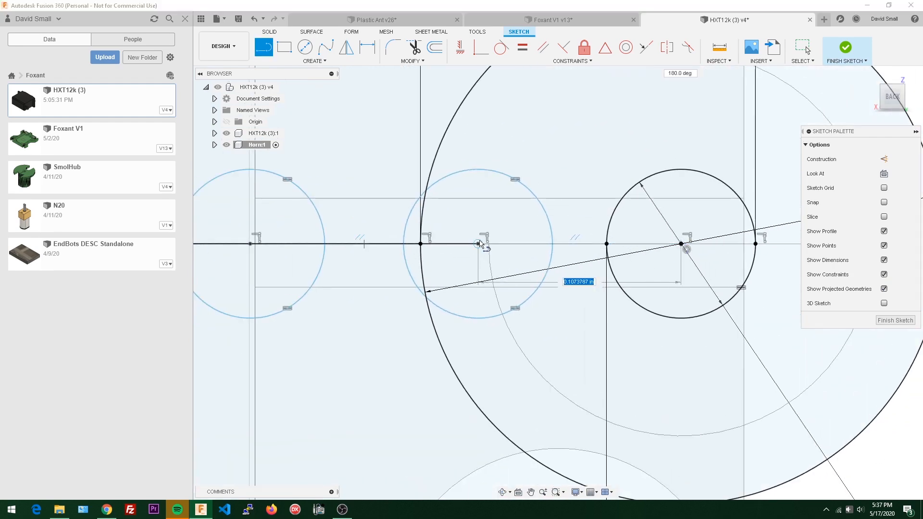
click(479, 243)
scroll(480, 243, down, 3)
key(Escape)
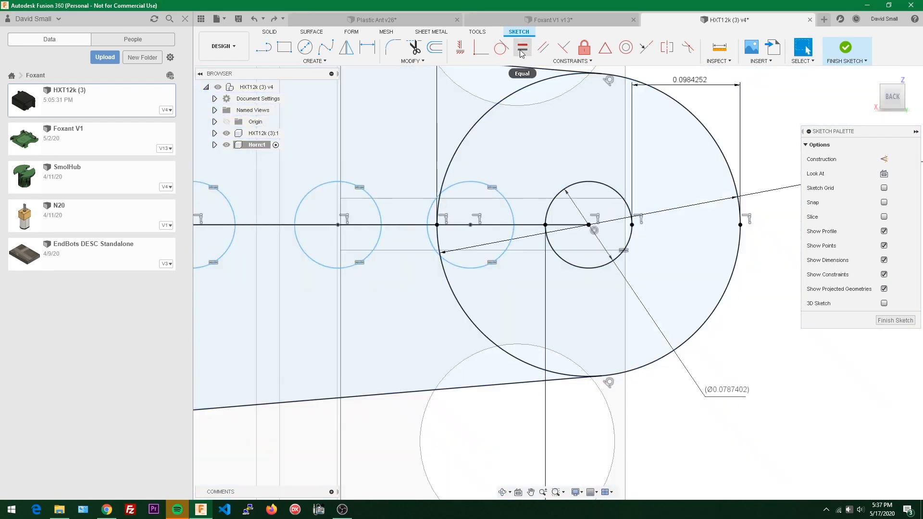
Apply an Equal constraint to the end-to-fifth-hole and fifth-to-fourth-hole centre lines
click(521, 51)
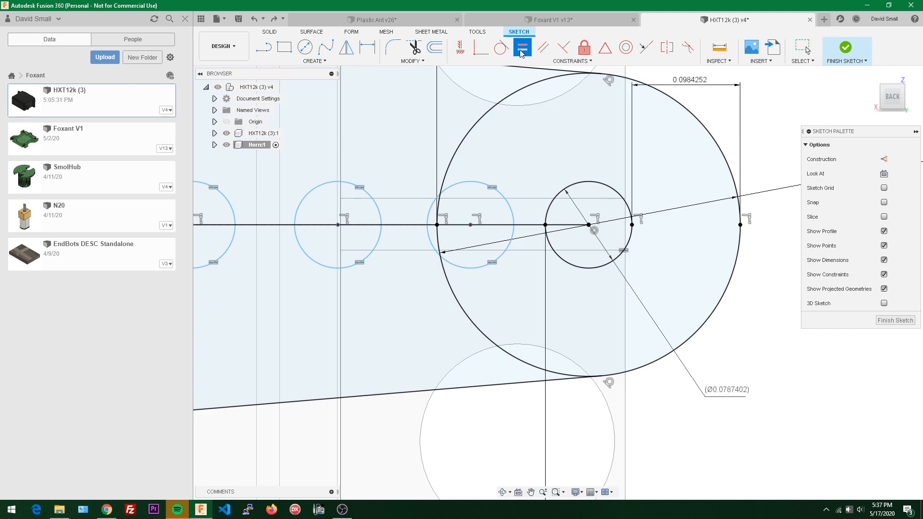
click(526, 225)
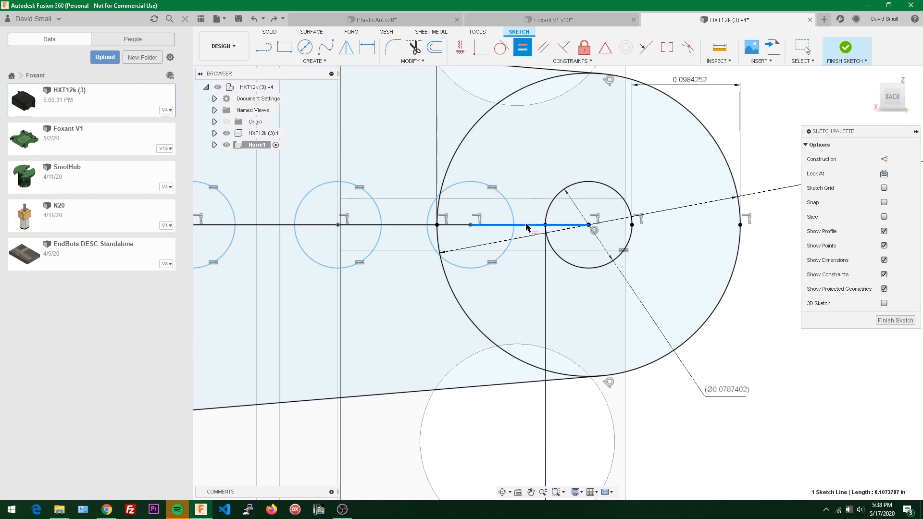
click(422, 225)
scroll(414, 284, up, 2)
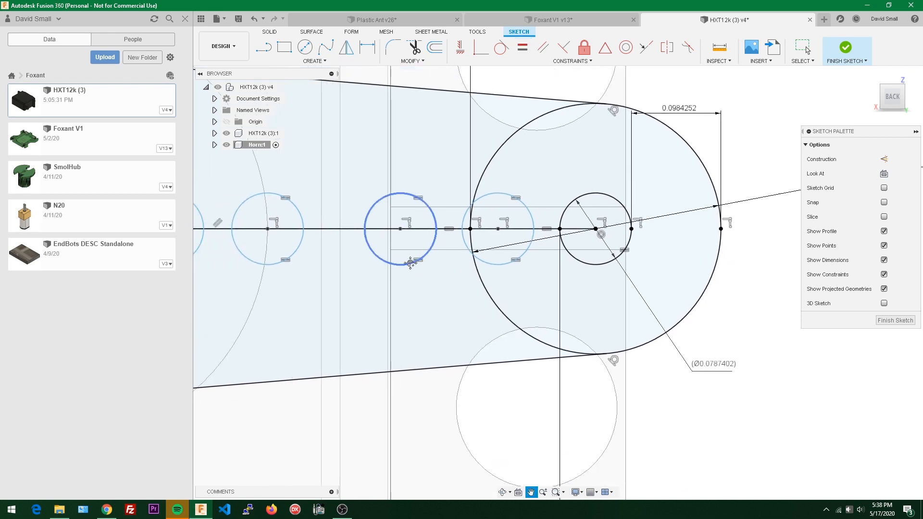
Make the centre line between the fourth and third holes equal to the one between the fifth and fourth holes
click(430, 221)
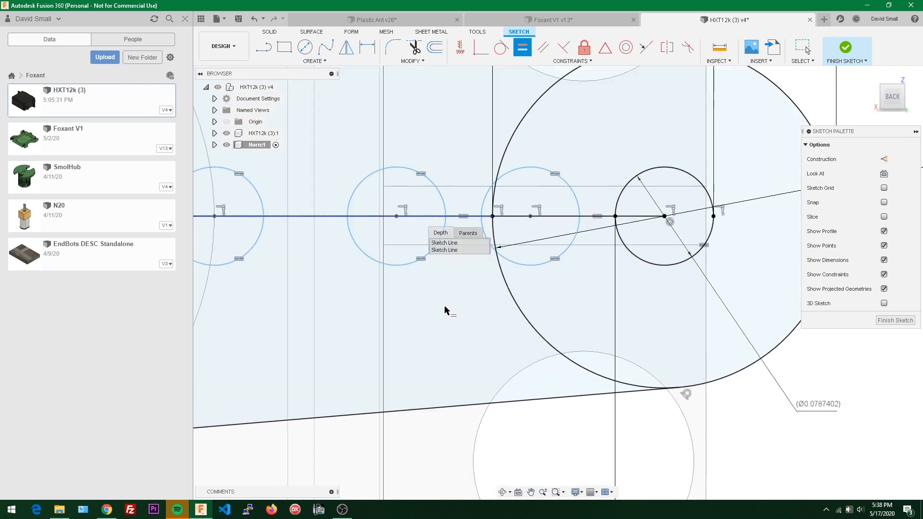
click(442, 334)
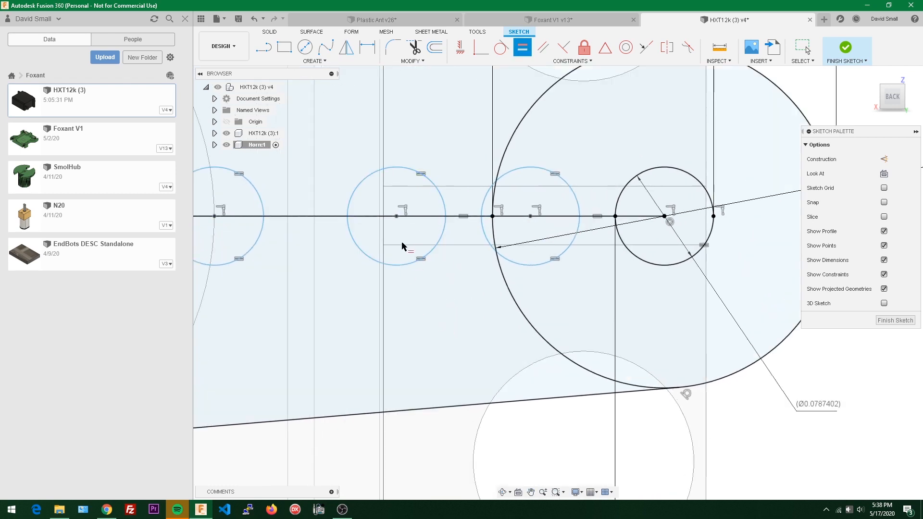
scroll(418, 220, up, 2)
click(425, 220)
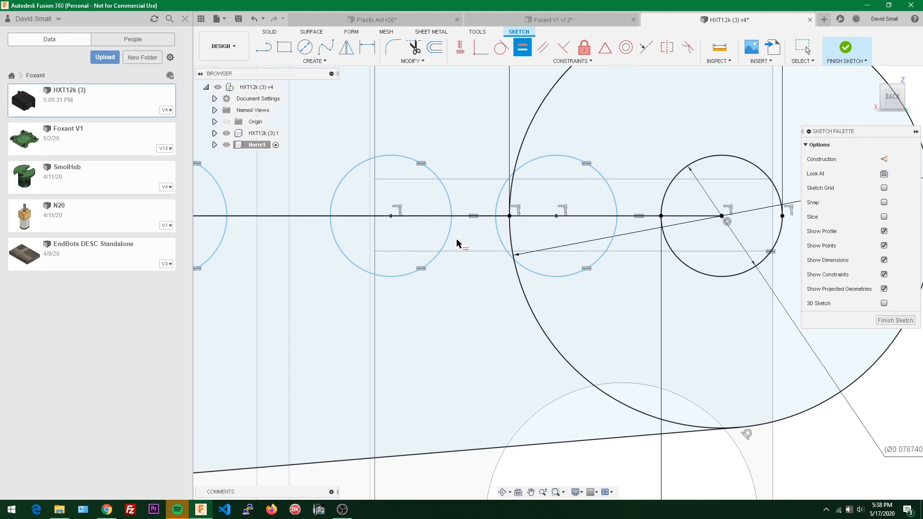
click(462, 217)
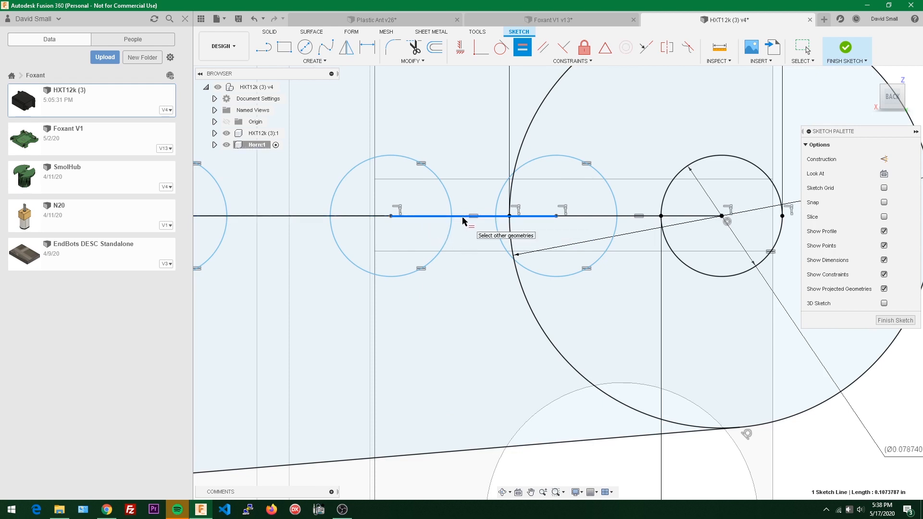
scroll(354, 220, down, 3)
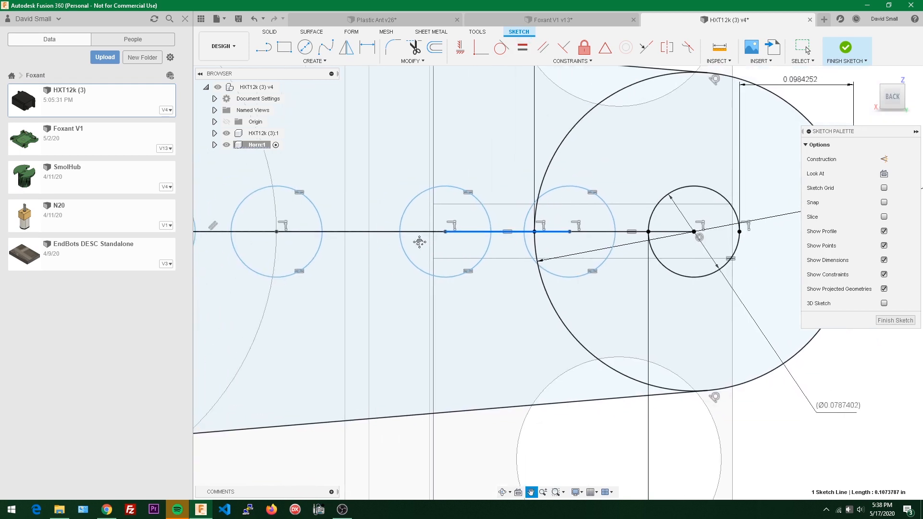
click(391, 233)
scroll(412, 274, down, 3)
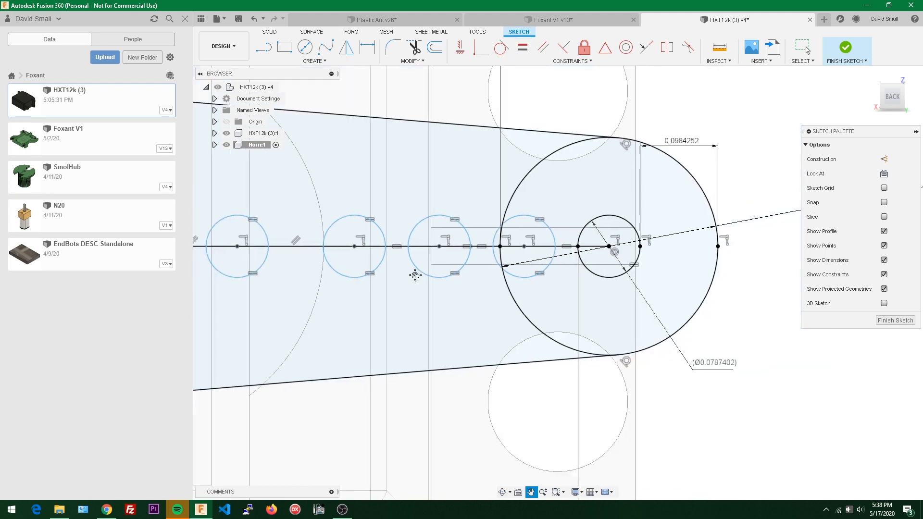
Apply Equal constraints to the remaining centre lines from the fourth hole to the innermost hole so all holes are evenly spaced
middle_drag(414, 273, 472, 270)
scroll(396, 278, up, 3)
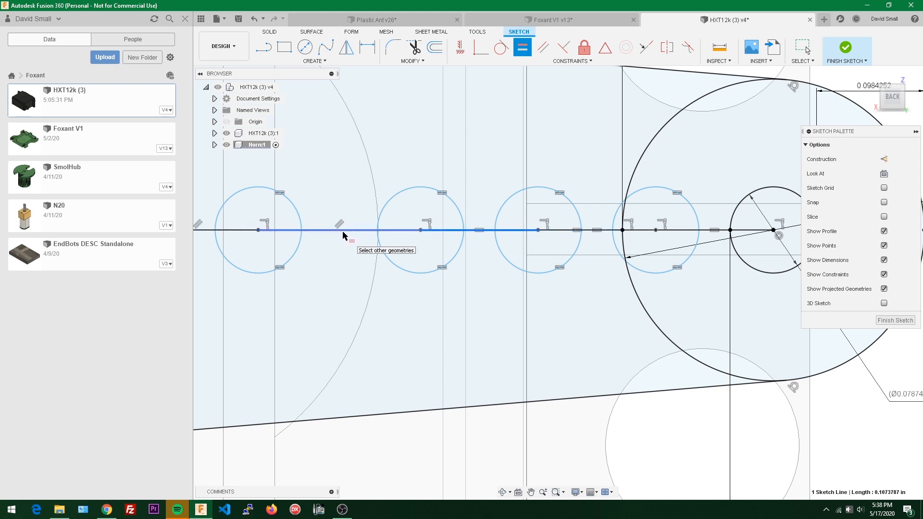
scroll(343, 263, down, 1)
middle_drag(340, 264, 494, 295)
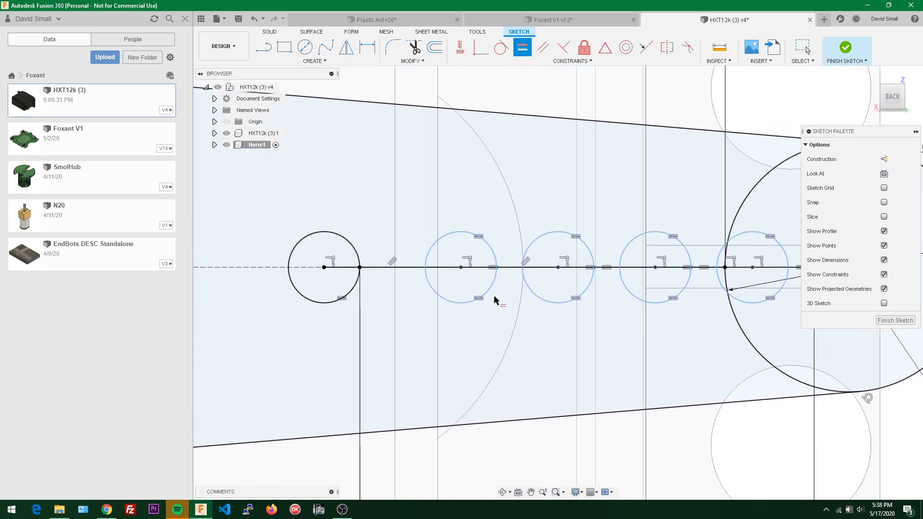
scroll(465, 271, up, 2)
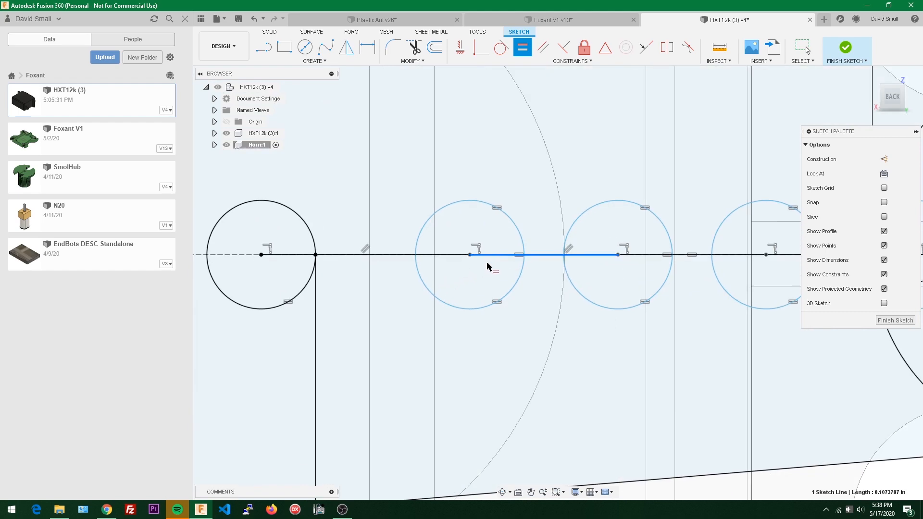
click(390, 256)
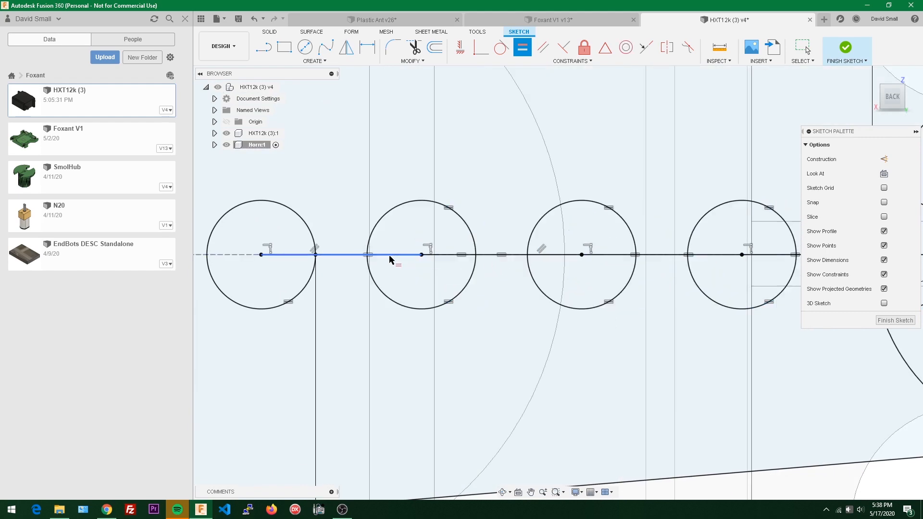
Check the spacing of the six holes across the whole horn sketch
scroll(490, 301, down, 5)
scroll(536, 311, up, 2)
middle_drag(536, 311, 489, 314)
scroll(490, 314, down, 3)
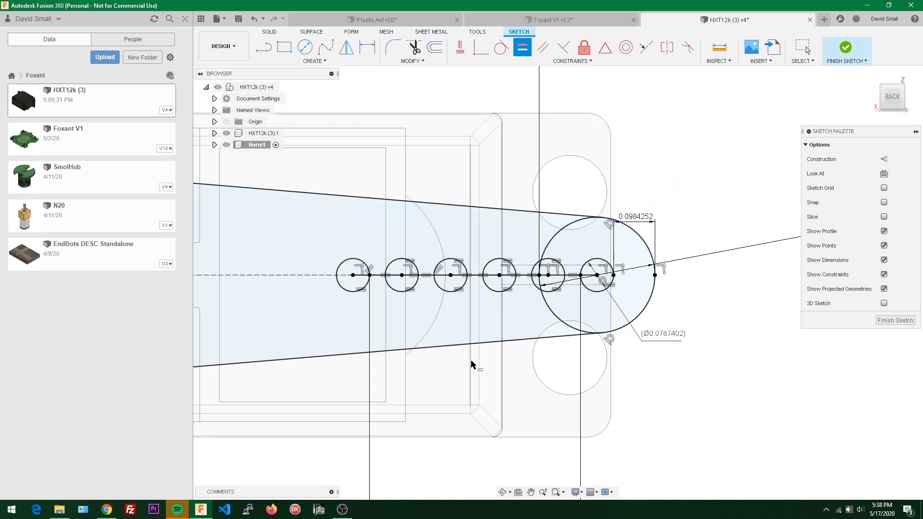
scroll(471, 364, down, 3)
scroll(410, 339, up, 2)
scroll(421, 277, down, 2)
middle_drag(421, 276, 498, 253)
scroll(416, 270, up, 3)
scroll(397, 243, down, 4)
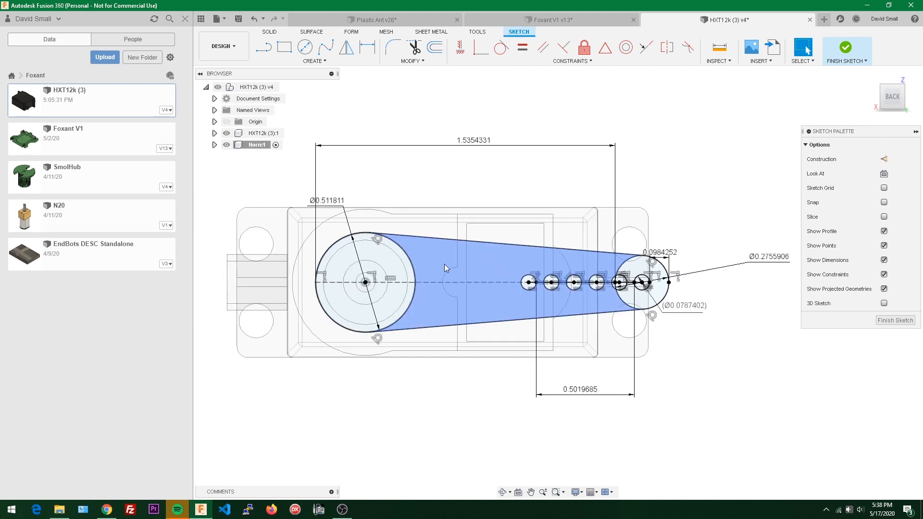
Extrude the three horn profiles, excluding the holes, 2.5 mm away from the servo as a new body
mouse_move(666, 251)
shift+middle_down()
mouse_move(695, 214)
mouse_move(698, 181)
mouse_move(687, 192)
shift+middle_up()
scroll(678, 214, down, 2)
scroll(546, 233, up, 2)
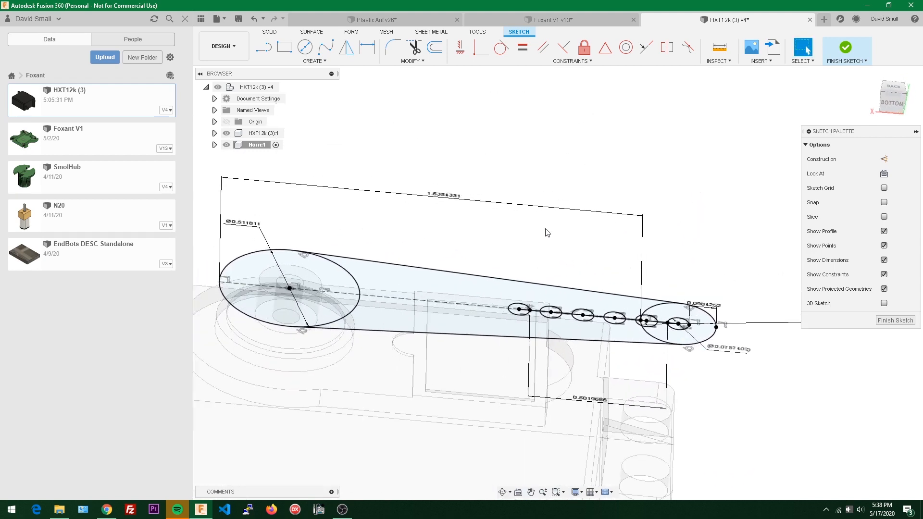
click(425, 278)
ctrl+click(309, 265)
scroll(644, 288, up, 3)
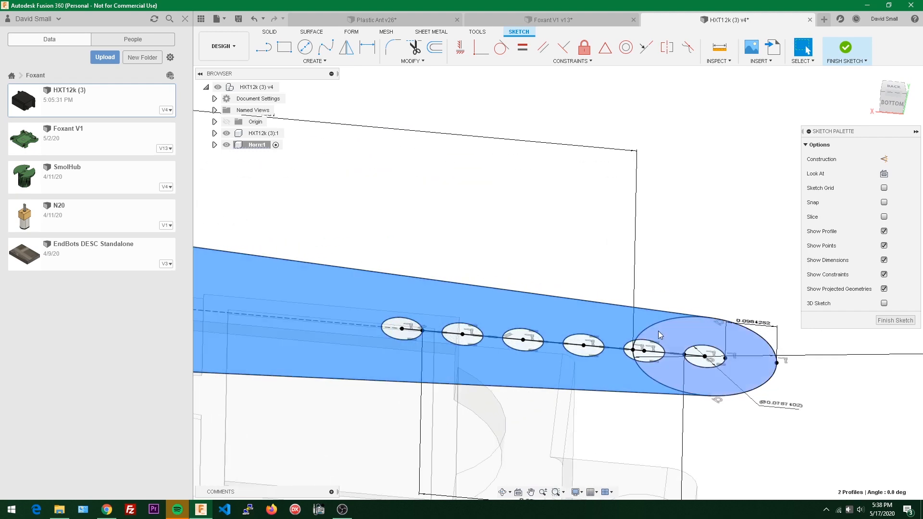
ctrl+click(681, 322)
scroll(644, 334, down, 1)
scroll(528, 312, down, 4)
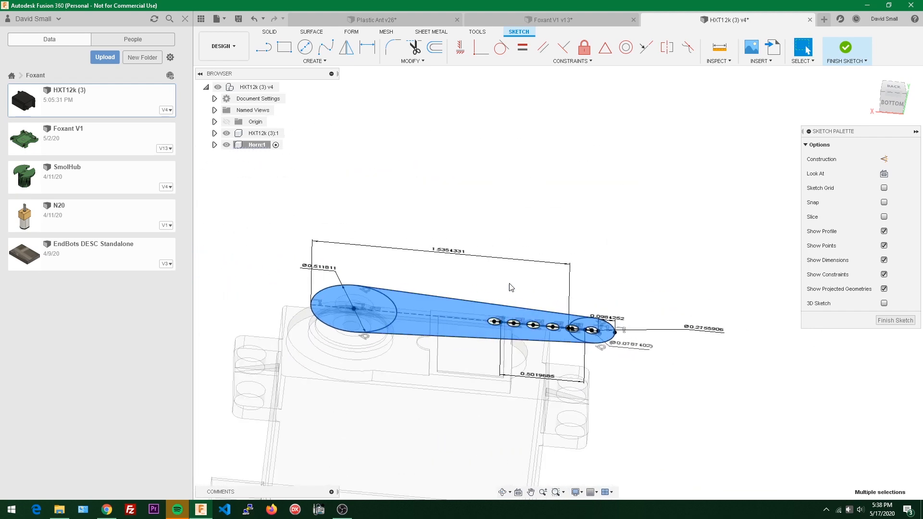
key(e)
drag(599, 321, 604, 289)
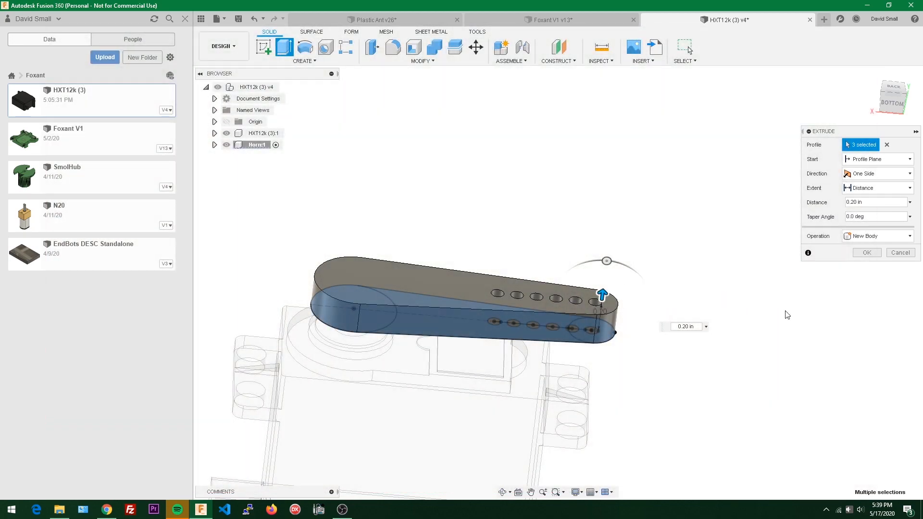
click(700, 327)
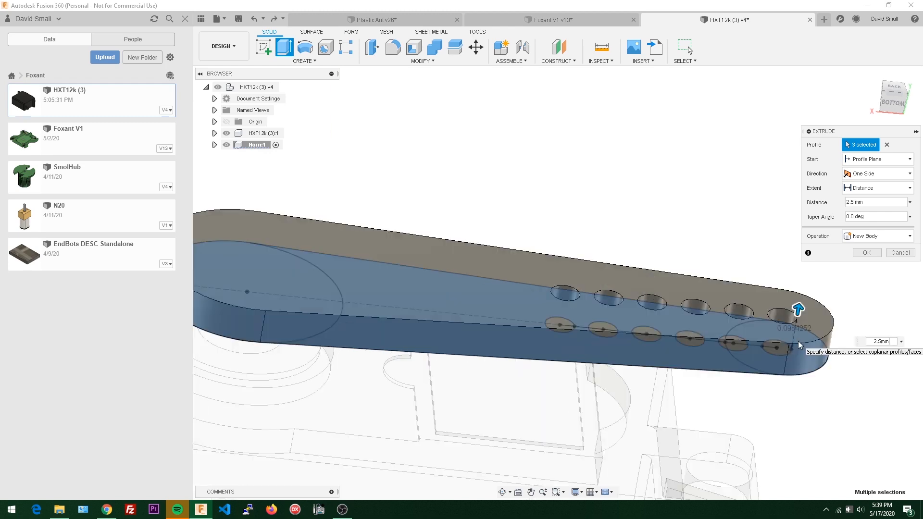
key(Return)
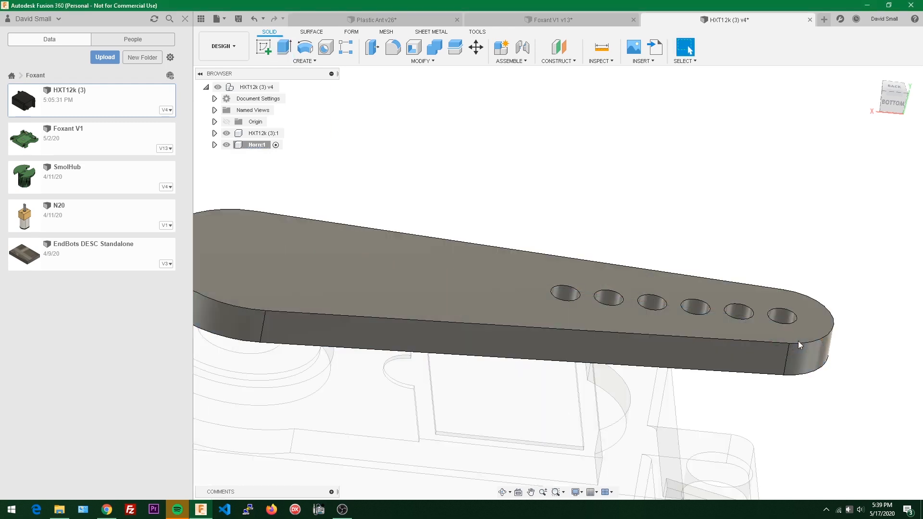
Undo the horn extrusion and return to the horn sketch
scroll(659, 281, down, 3)
shift+middle_drag(658, 283, 644, 374)
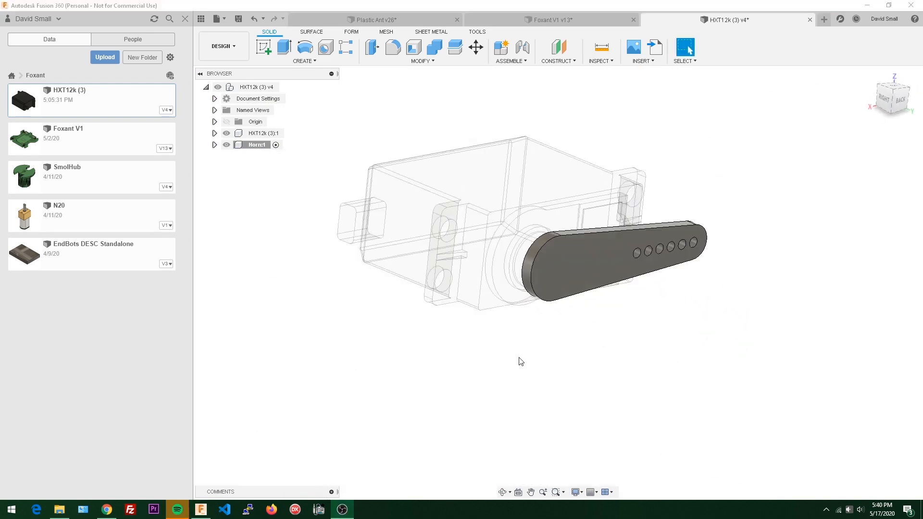
click(478, 343)
key(ctrl+z)
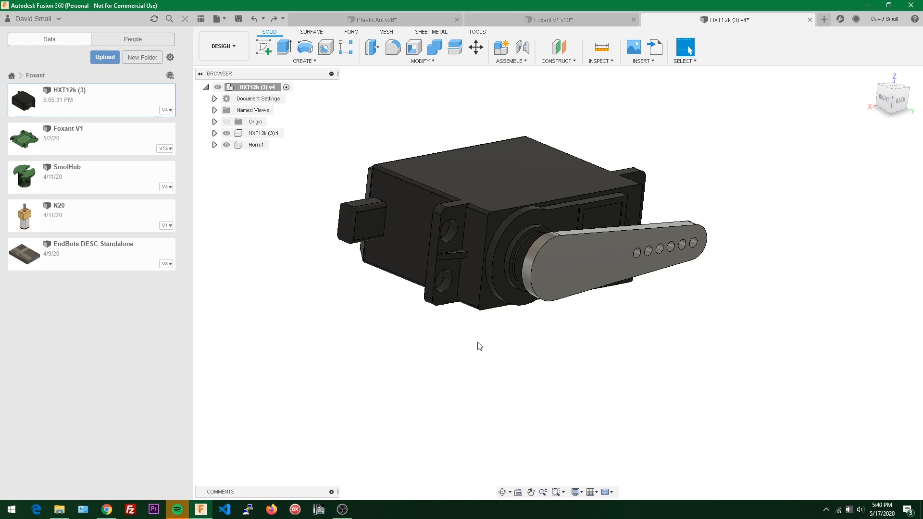
key(ctrl+z)
key(ctrl+z)
Turn on Capture Design History for the HXT12k (3) design
scroll(444, 198, up, 2)
mouse_move(444, 197)
middle_down()
mouse_move(308, 128)
mouse_move(270, 121)
middle_up()
scroll(400, 182, up, 2)
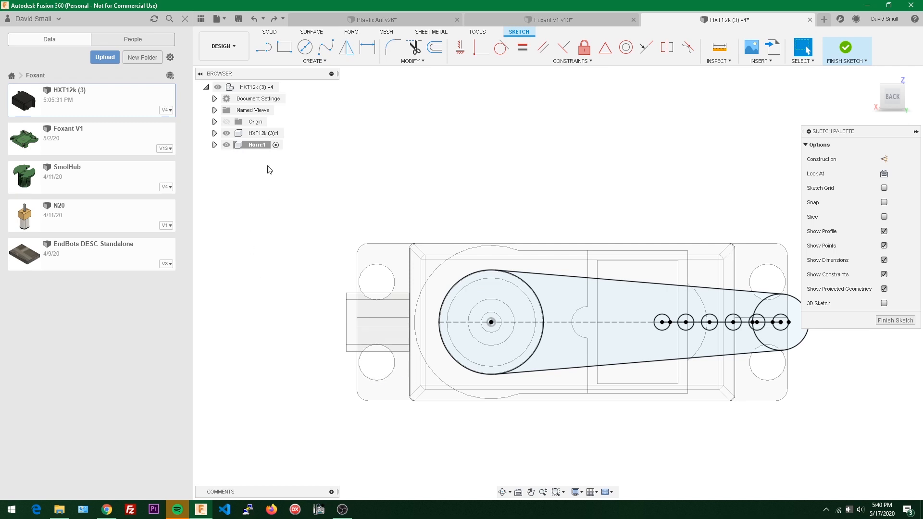
right_click(249, 89)
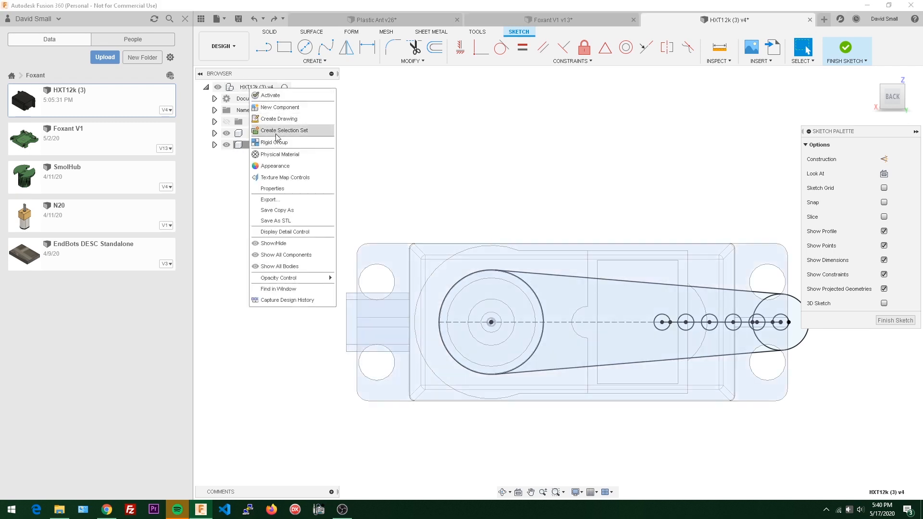
click(272, 300)
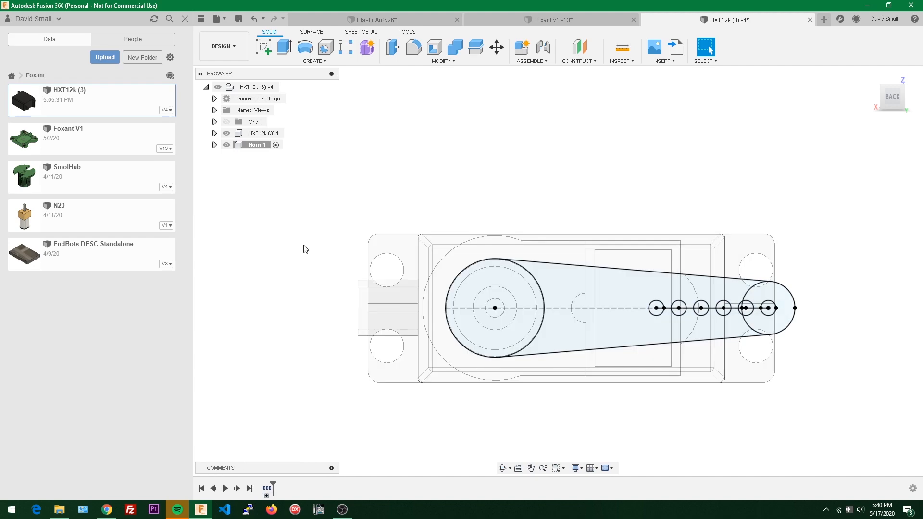
Extrude the horn's hub, arm and tip profiles, leaving out the holes, 2.5 mm away from the servo as a new body
scroll(342, 206, up, 1)
scroll(373, 192, down, 1)
scroll(521, 275, up, 3)
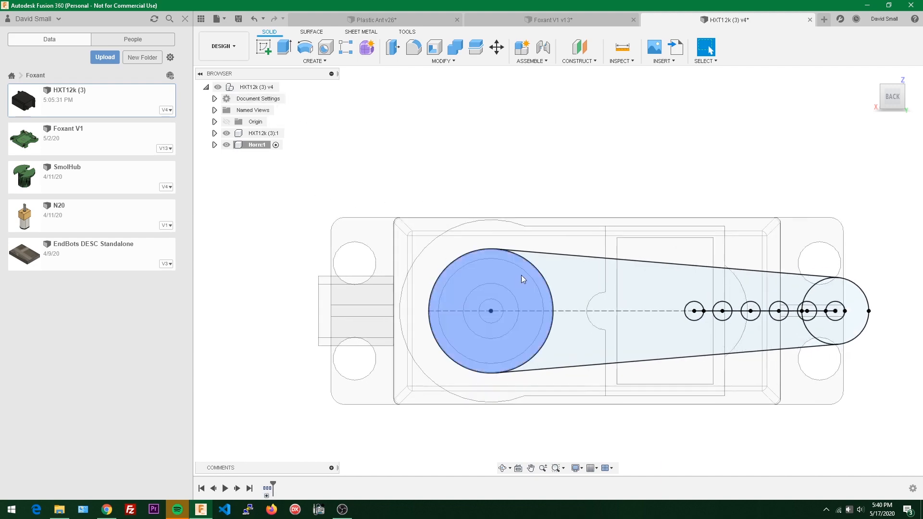
scroll(511, 280, down, 2)
scroll(496, 262, up, 2)
shift+middle_drag(500, 250, 469, 95)
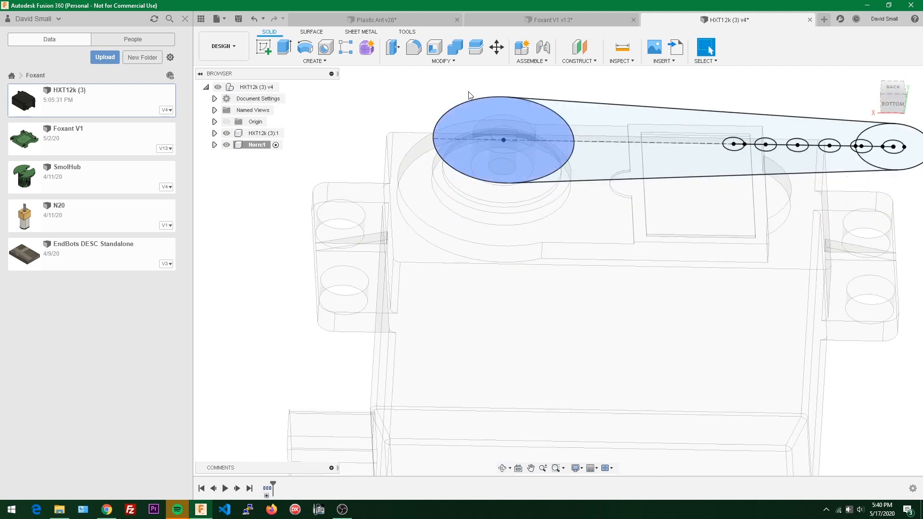
click(474, 110)
ctrl+click(611, 118)
scroll(567, 161, down, 1)
middle_drag(567, 161, 392, 201)
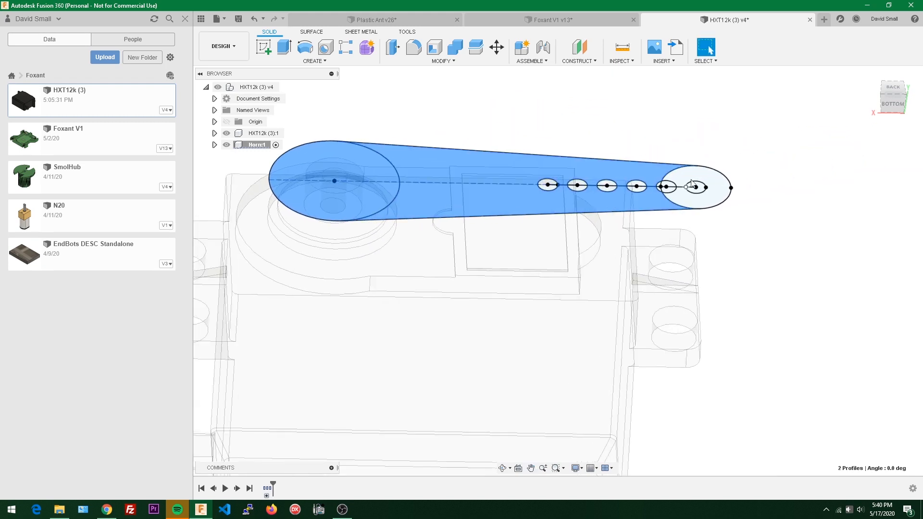
ctrl+click(699, 169)
key(e)
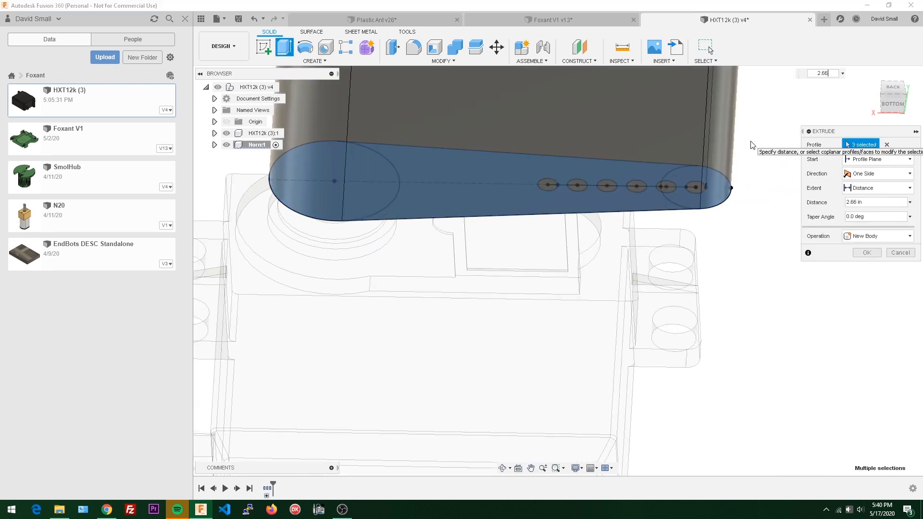
key(Return)
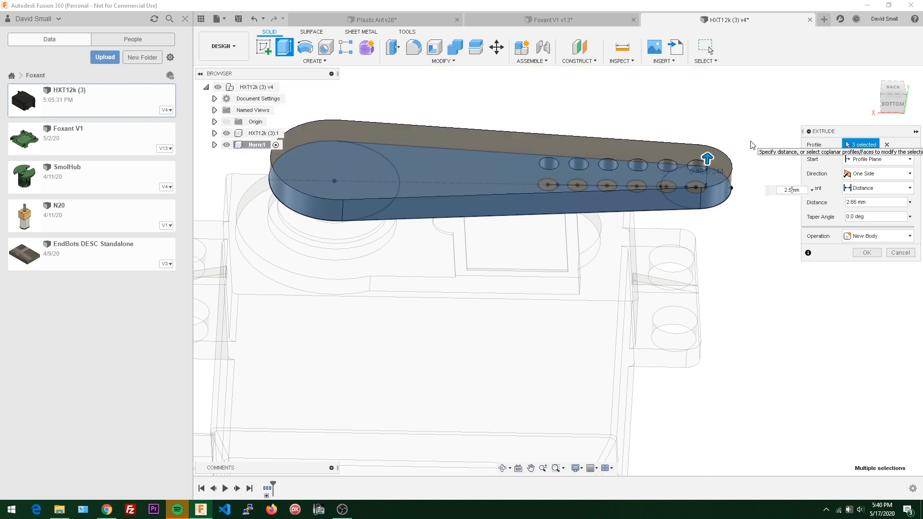
key(Return)
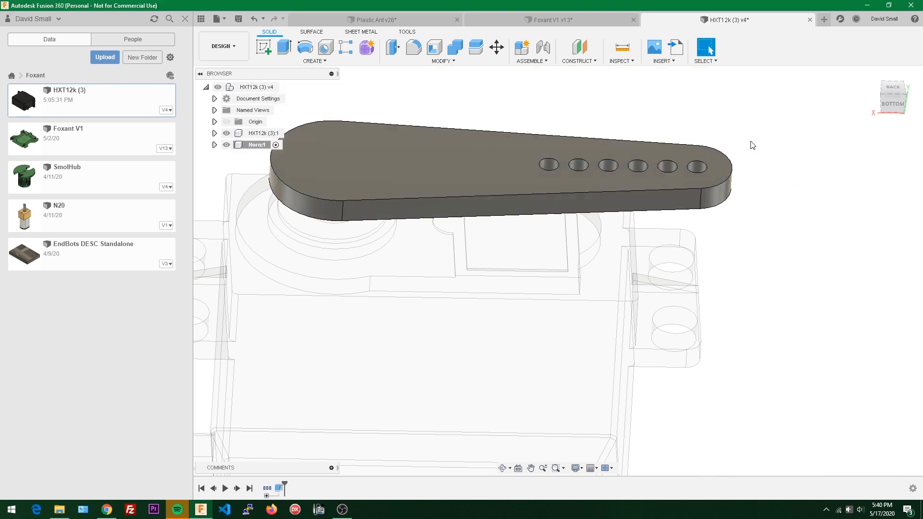
Create an as-built revolute joint between the horn and the servo body, positioned at the centre of the horn's large rounded end
shift+middle_drag(620, 226, 546, 311)
scroll(500, 212, down, 1)
middle_drag(500, 212, 520, 154)
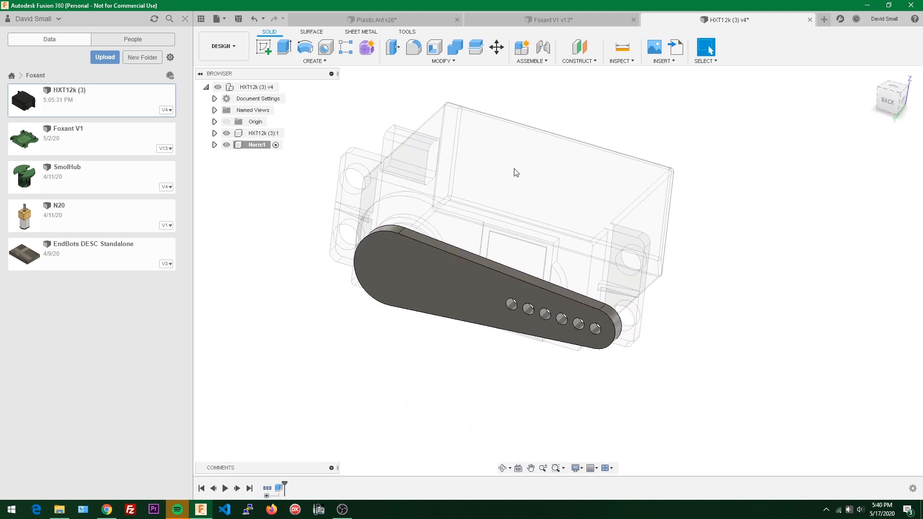
key(shift+j)
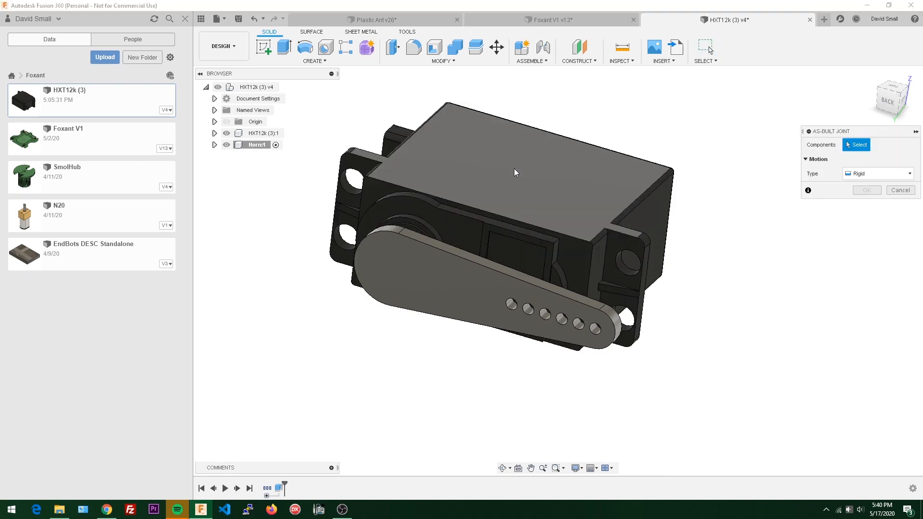
scroll(437, 232, up, 1)
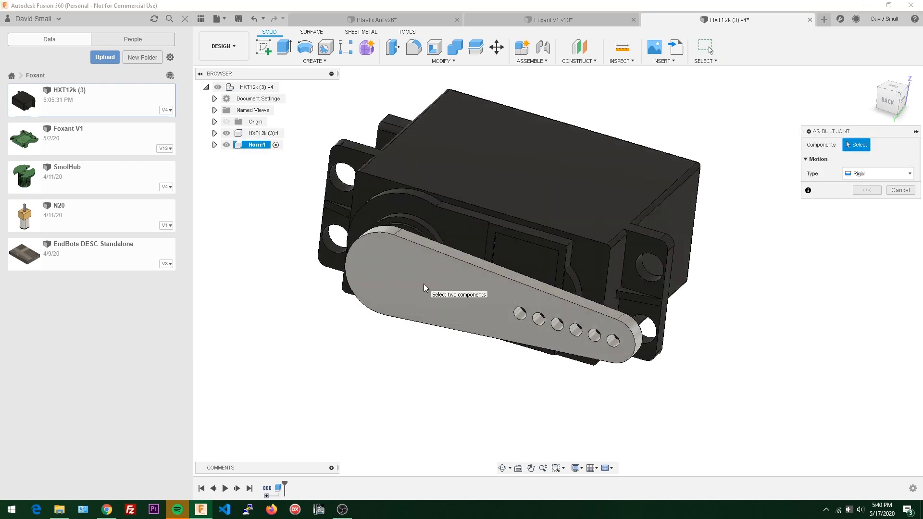
click(425, 288)
click(494, 187)
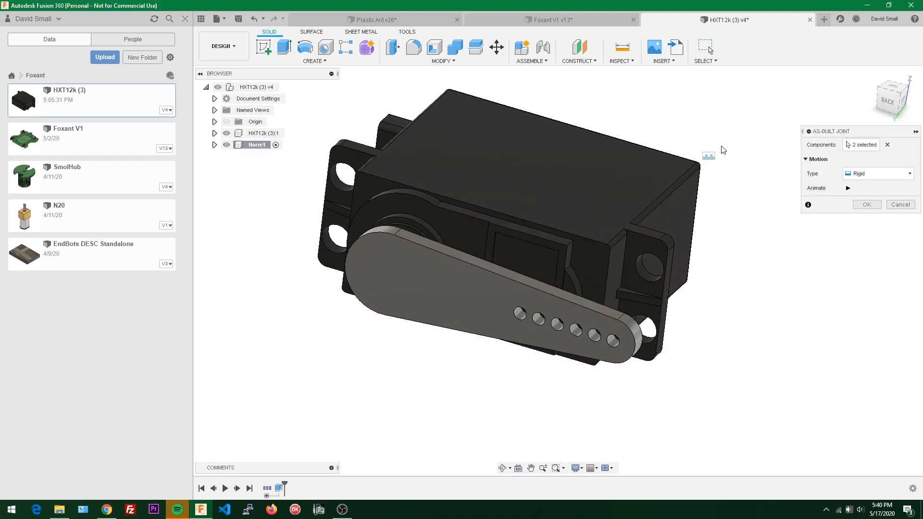
click(878, 174)
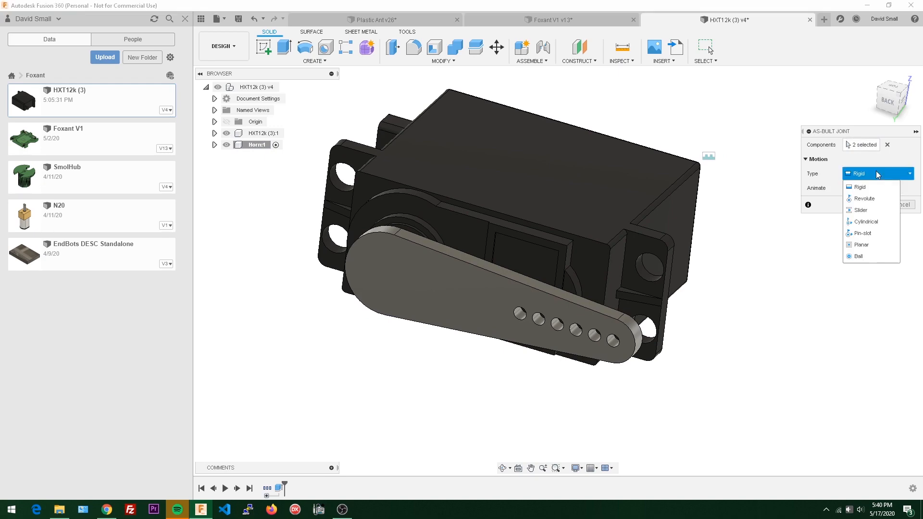
click(870, 198)
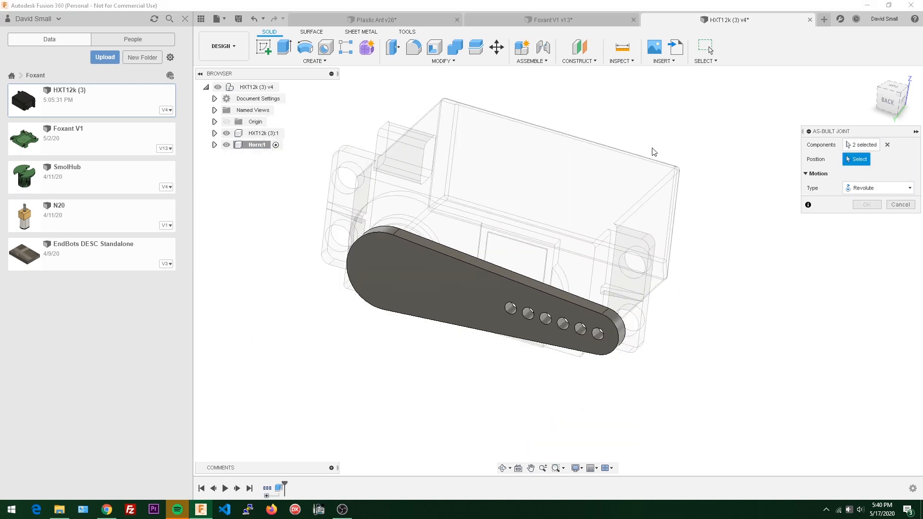
scroll(378, 274, up, 5)
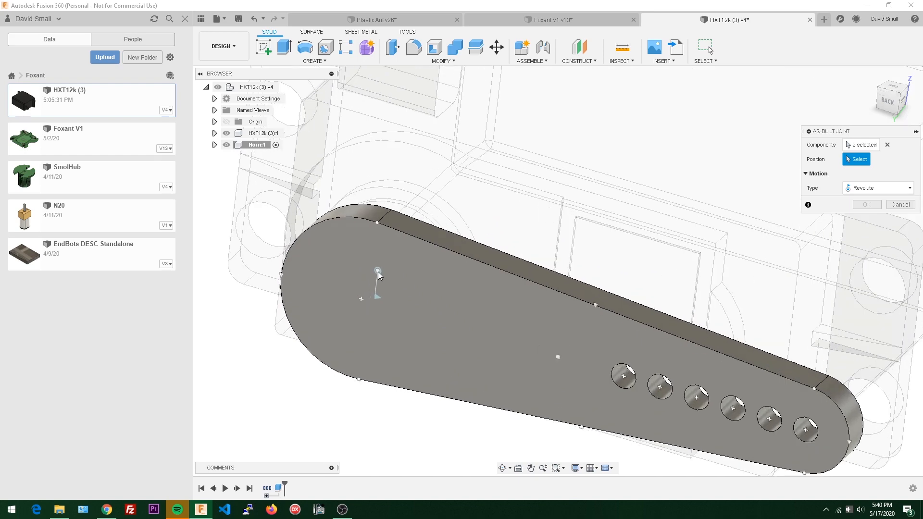
click(362, 298)
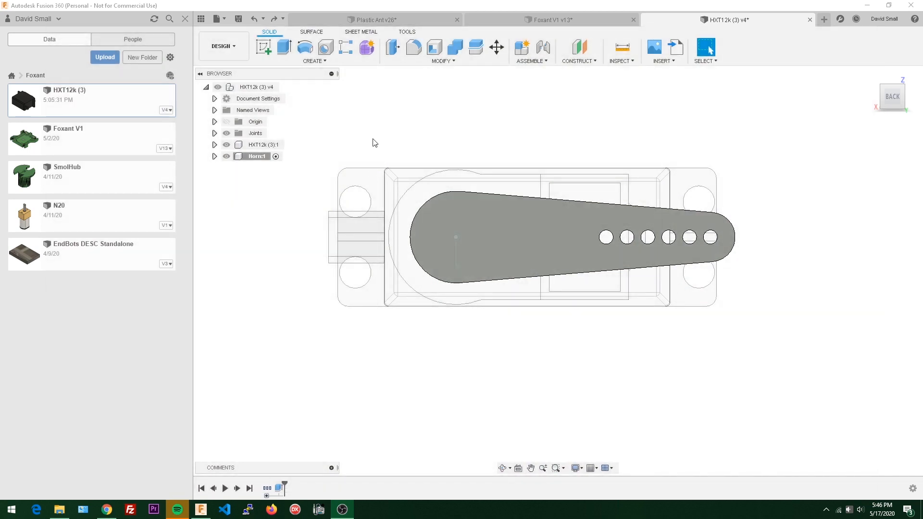
Start a sketch on the horn's outer face and draw a vertical line across the arm from one tapered edge to the other
click(267, 46)
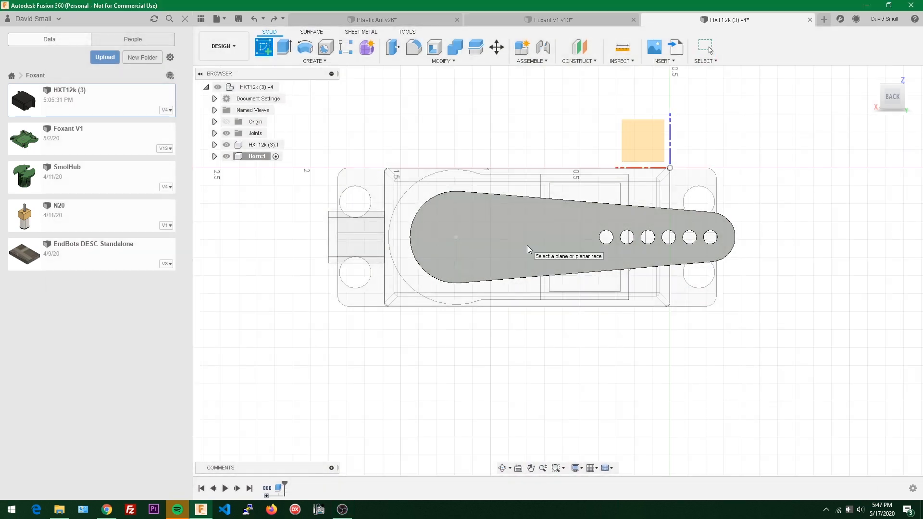
click(499, 268)
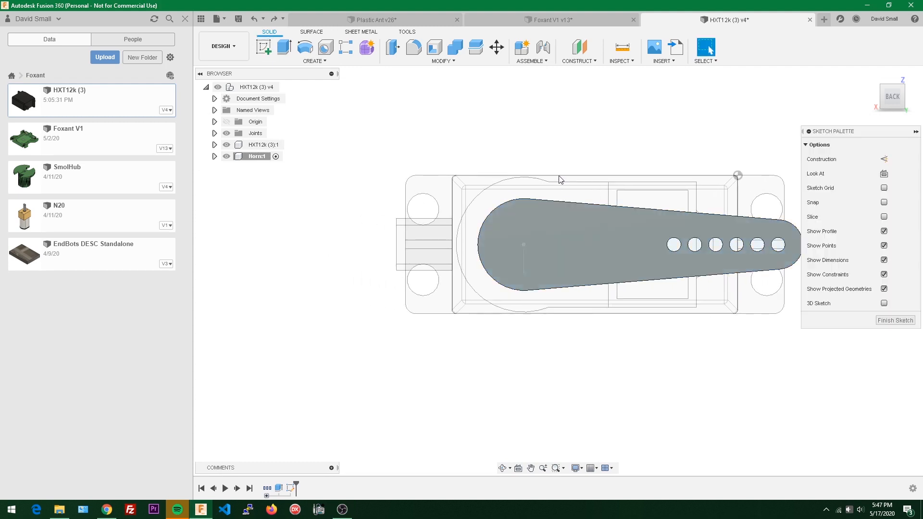
click(581, 210)
click(582, 313)
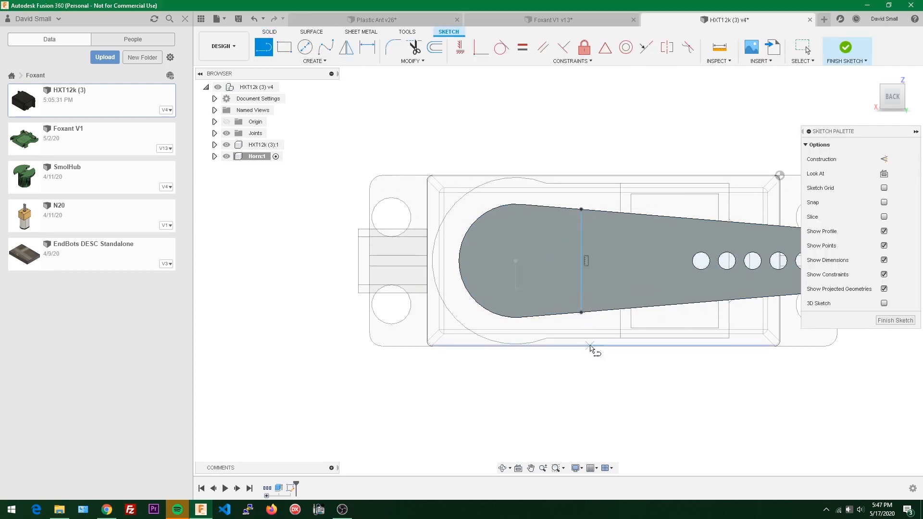
scroll(586, 264, up, 2)
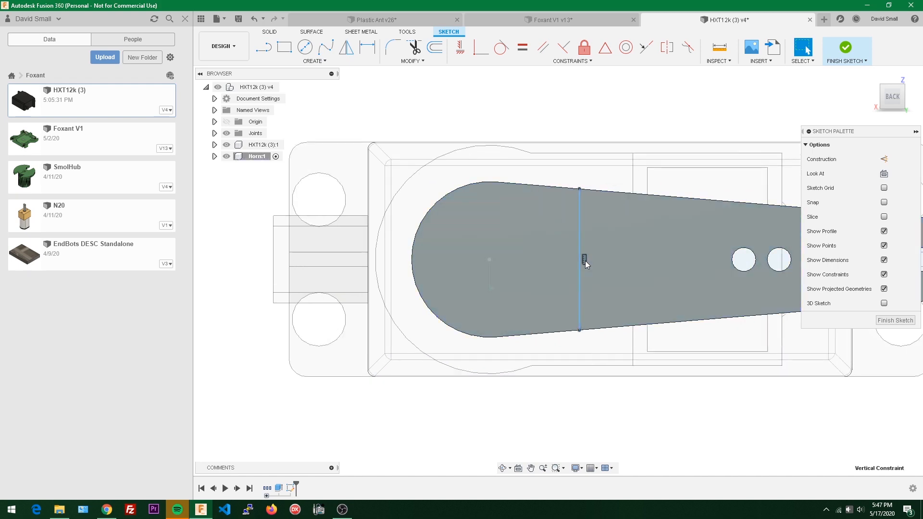
scroll(565, 111, down, 1)
scroll(584, 197, up, 1)
click(575, 197)
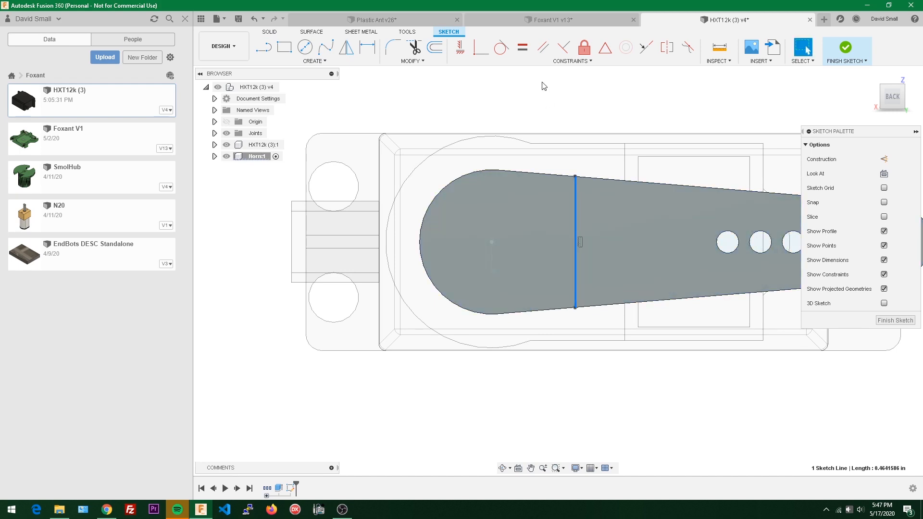
key(Escape)
scroll(562, 188, down, 1)
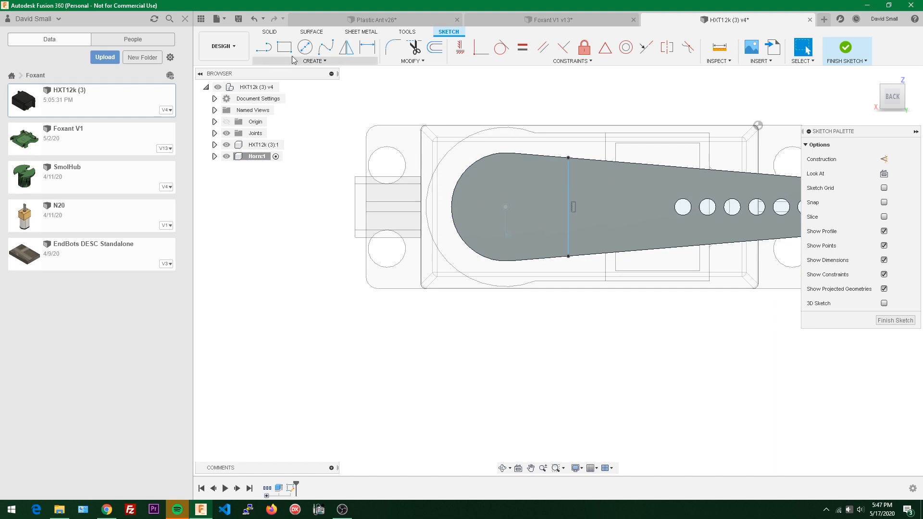
Place a sketch point at the midpoint of the arc on the horn's large rounded end
key(s)
click(485, 103)
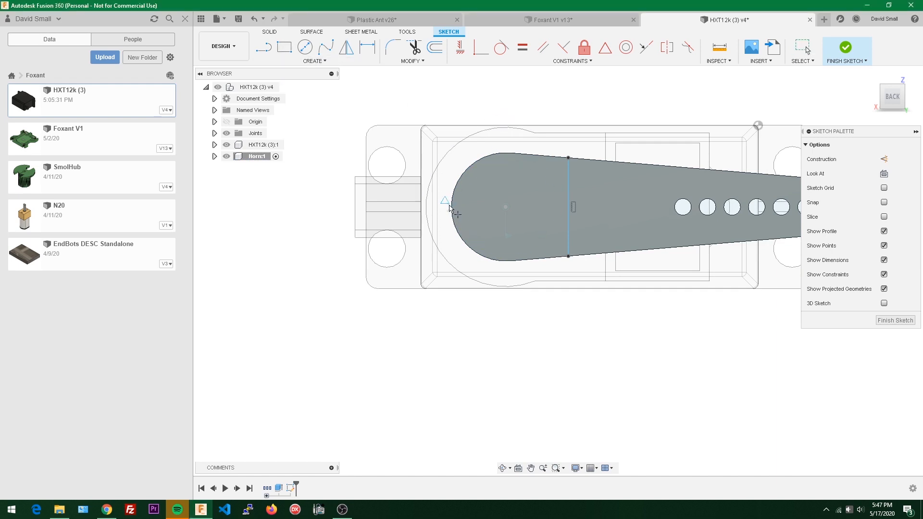
scroll(450, 209, up, 5)
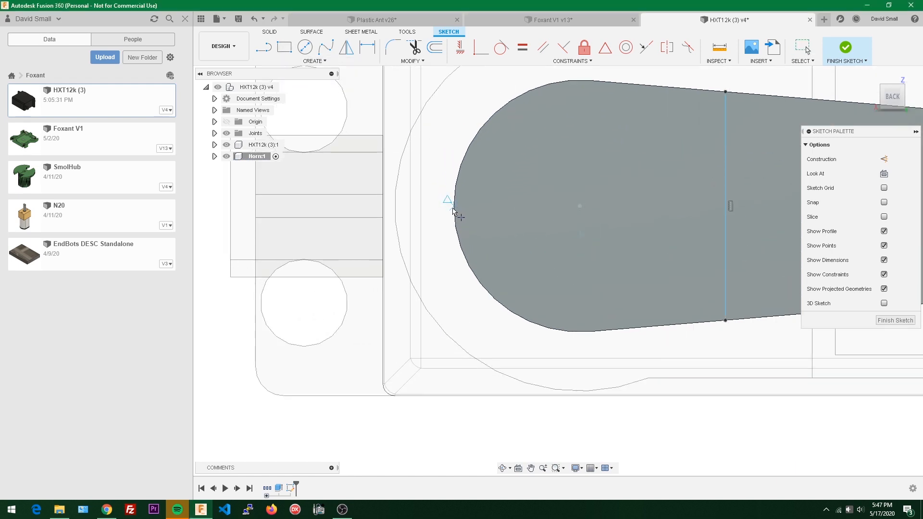
scroll(462, 241, down, 2)
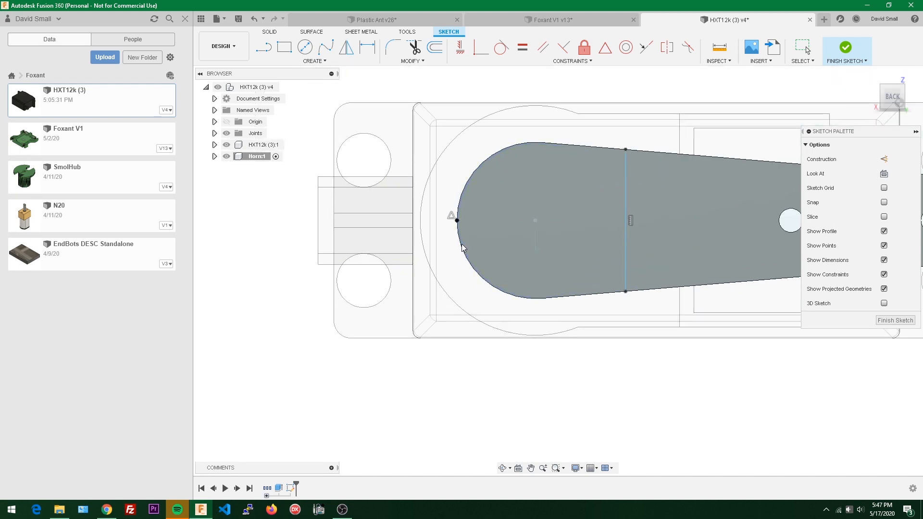
key(Escape)
scroll(456, 216, up, 1)
click(457, 221)
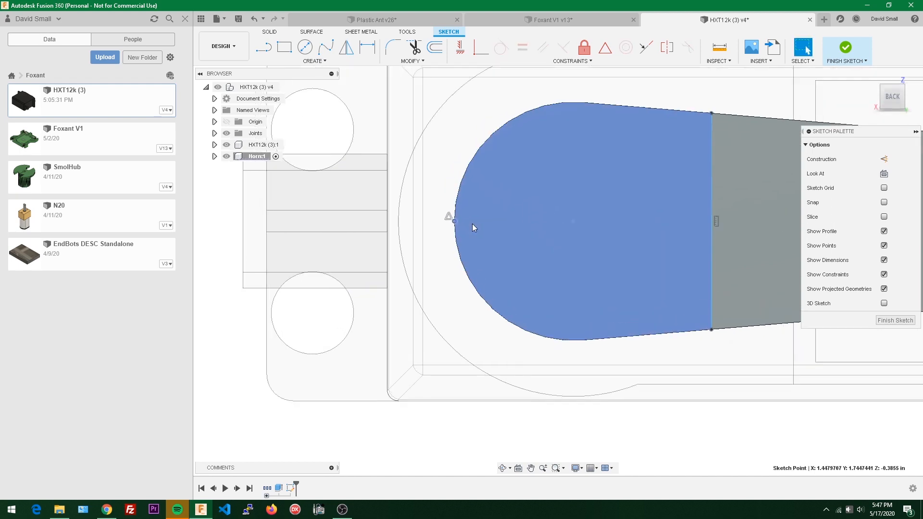
scroll(453, 217, up, 2)
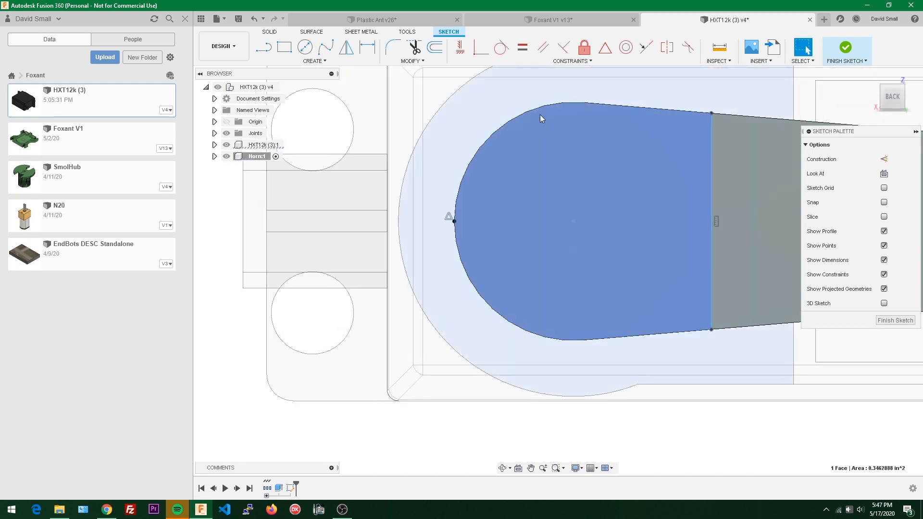
Dimension the distance from the arc's midpoint to the vertical line as 15.5 mm
click(454, 222)
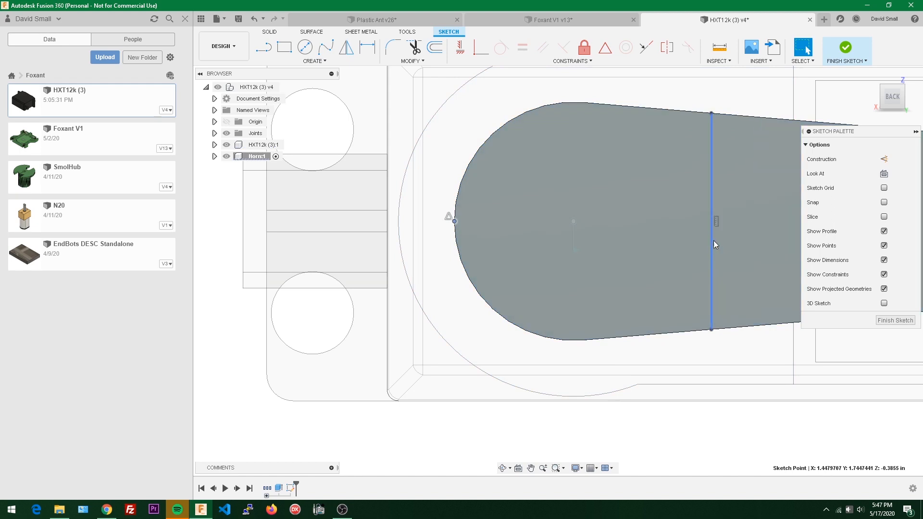
ctrl+click(711, 241)
key(d)
click(581, 438)
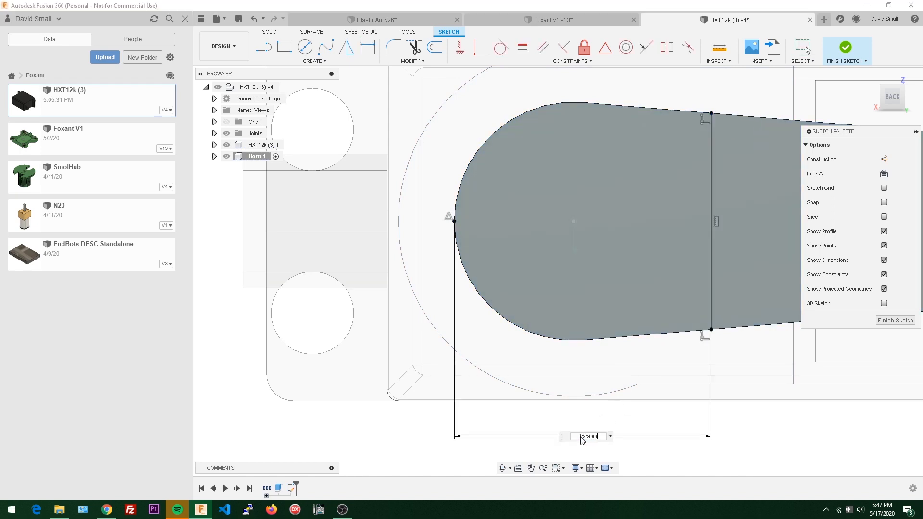
text(15.5mm)
key(Return)
key(Escape)
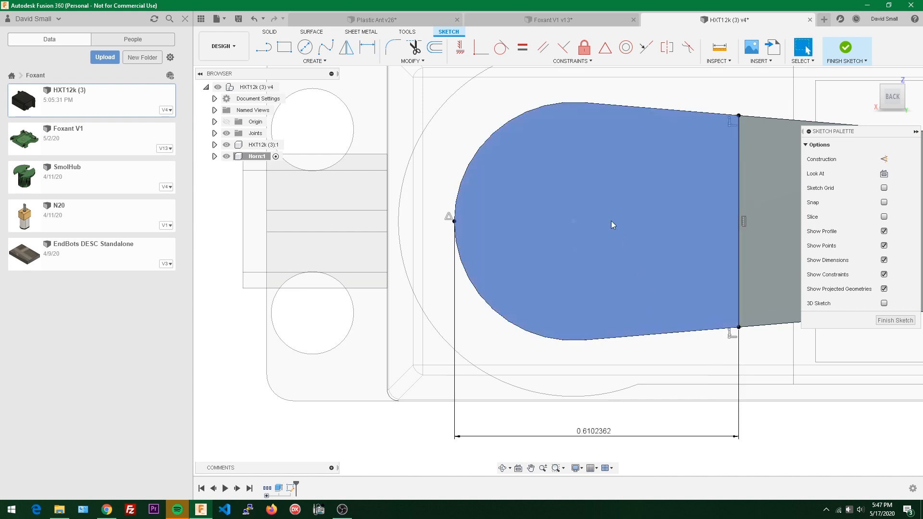
scroll(613, 212, down, 2)
click(617, 203)
scroll(629, 182, down, 2)
key(e)
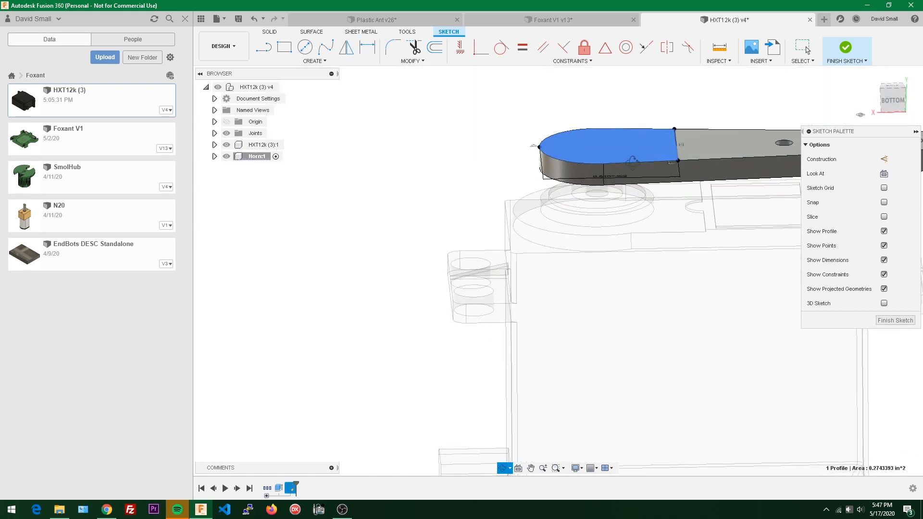
drag(607, 119, 614, 107)
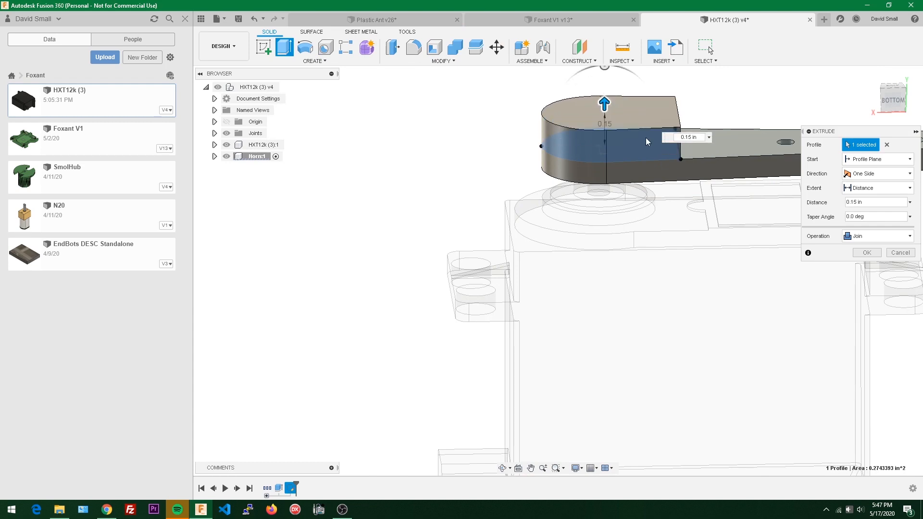
click(895, 256)
Start a new sketch on the servo body's large side face and orient the view with the horn above the body
scroll(524, 137, down, 3)
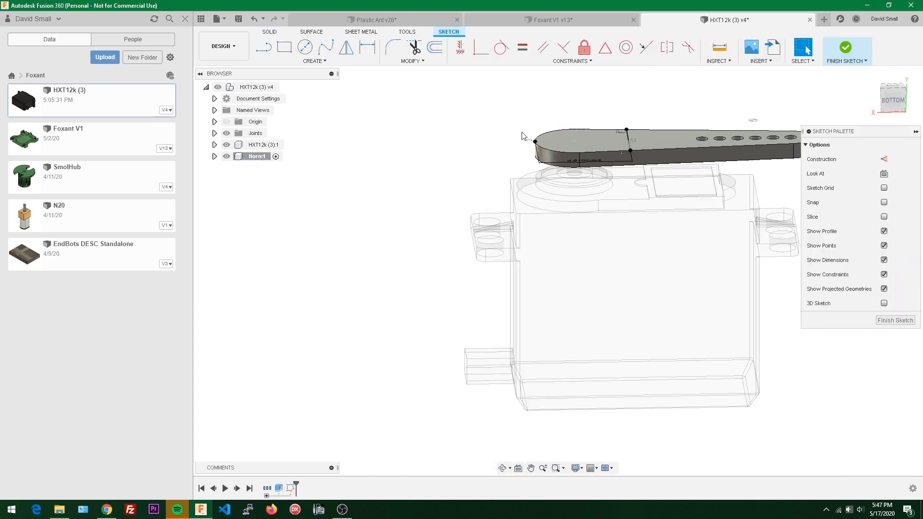
scroll(529, 128, up, 1)
middle_drag(501, 105, 391, 100)
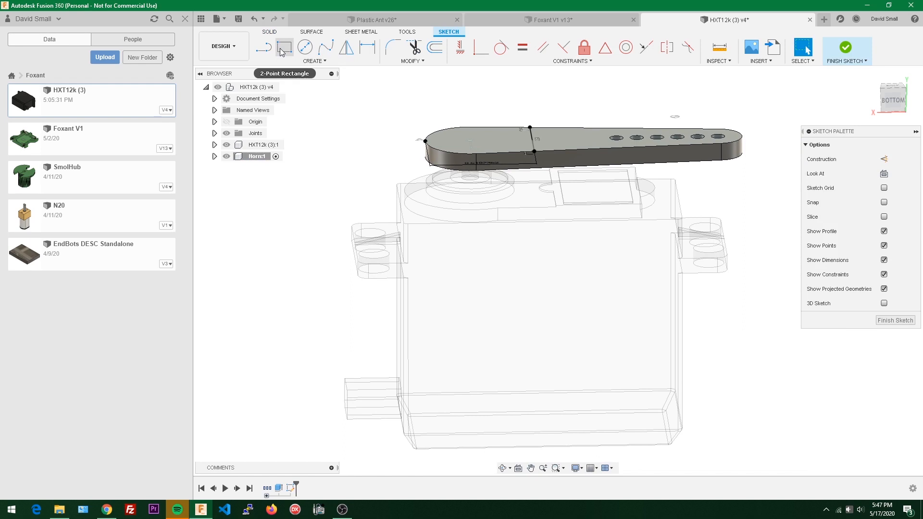
click(282, 50)
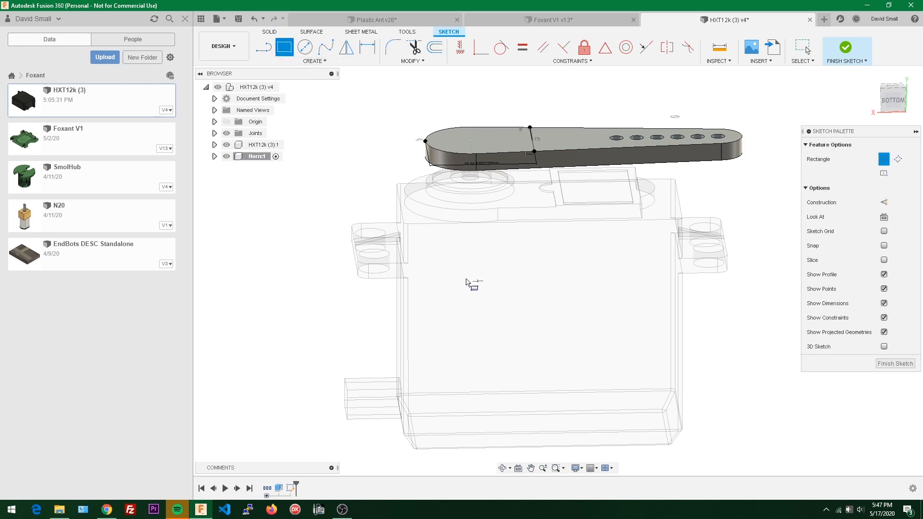
key(ctrl+z)
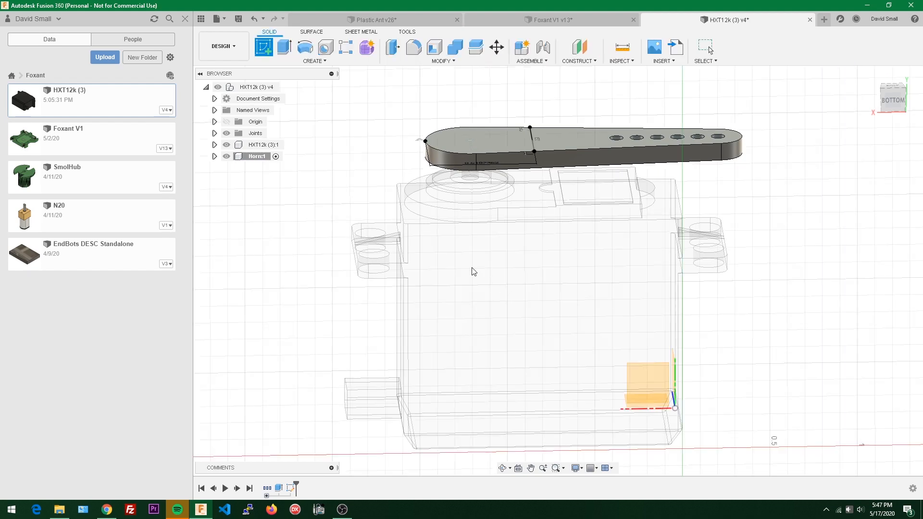
click(505, 276)
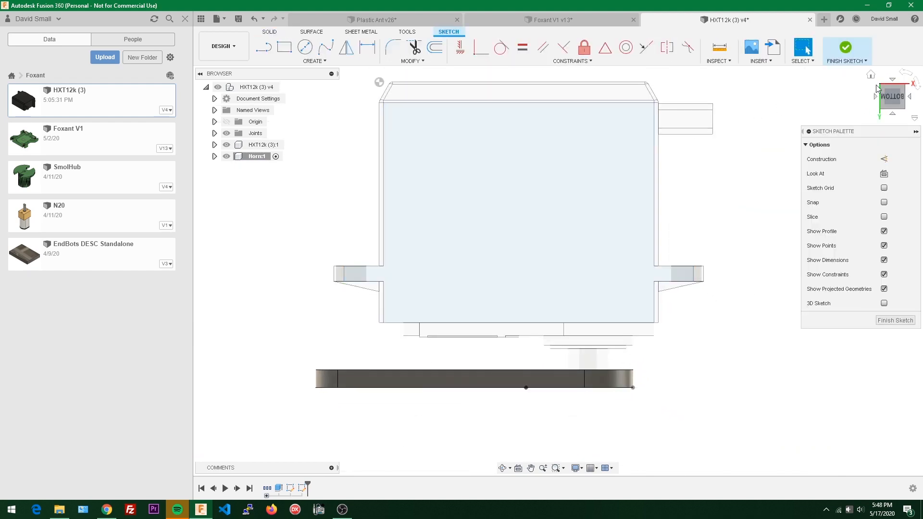
click(907, 72)
click(907, 73)
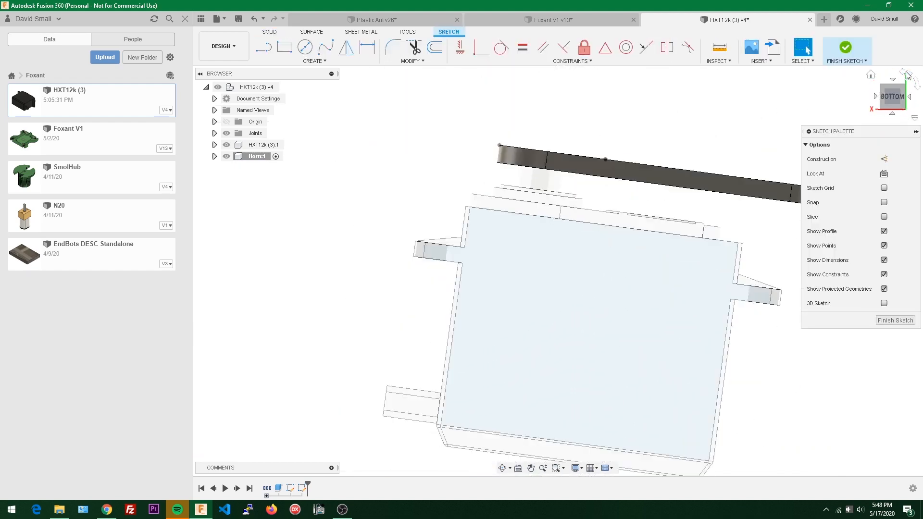
scroll(640, 147, down, 1)
mouse_move(623, 95)
middle_down()
mouse_move(483, 86)
mouse_move(494, 87)
middle_up()
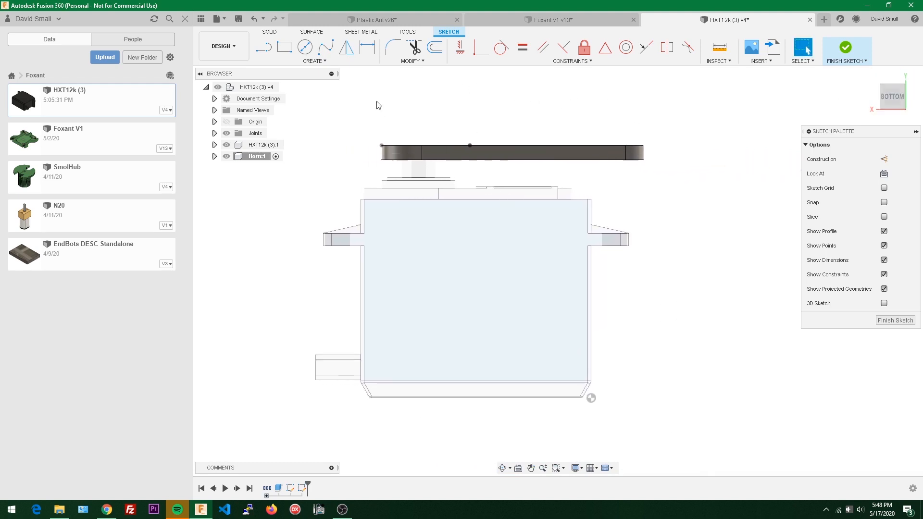
Project the raised top section of the servo body into the side sketch, keeping the projection link
scroll(368, 143, up, 3)
shift+middle_drag(369, 147, 400, 221)
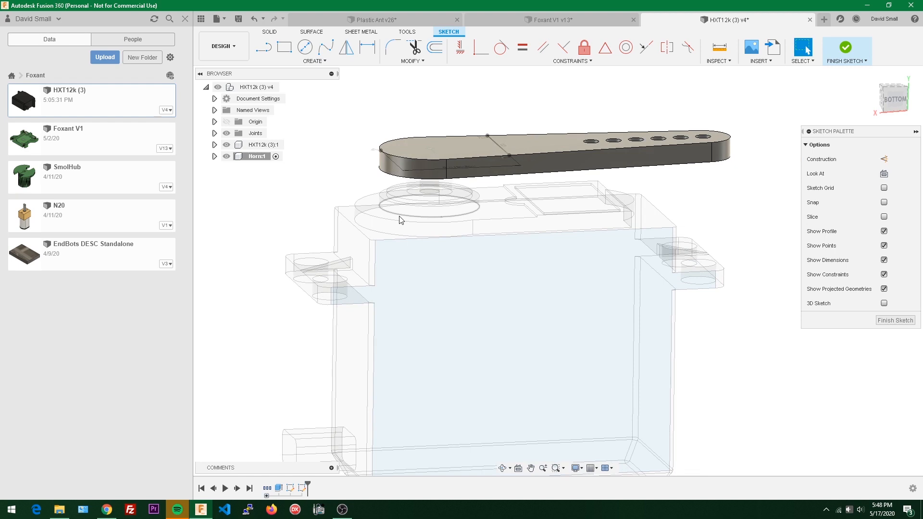
key(p)
scroll(487, 217, up, 2)
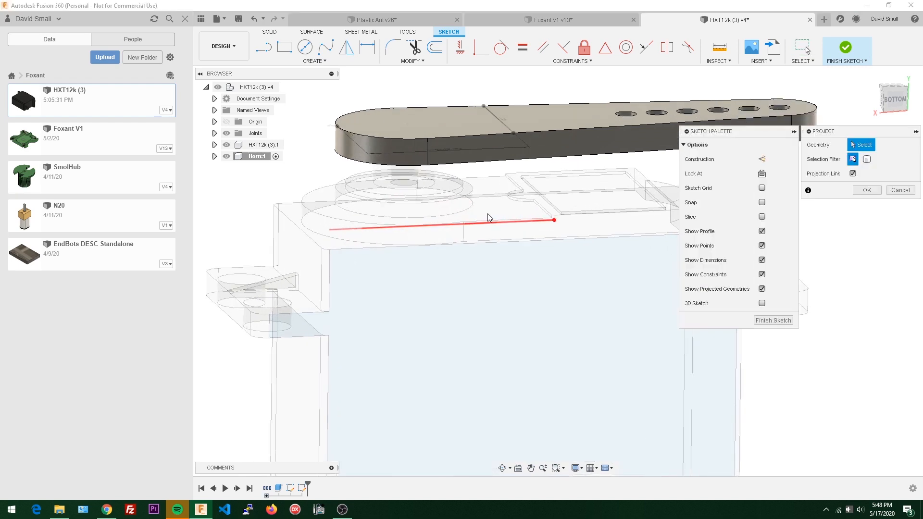
click(490, 187)
click(866, 191)
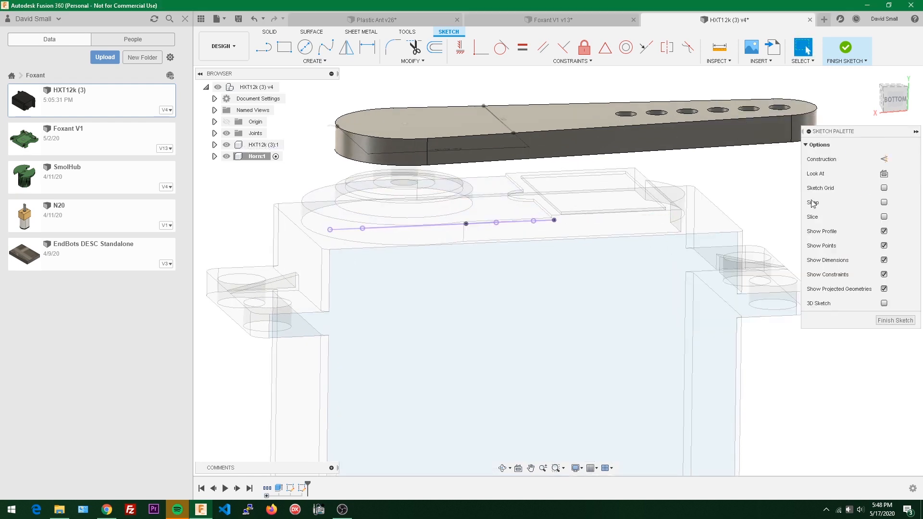
Draw a line about 0.46 in long upward from the outer end of the projected edge and constrain it vertical
click(260, 48)
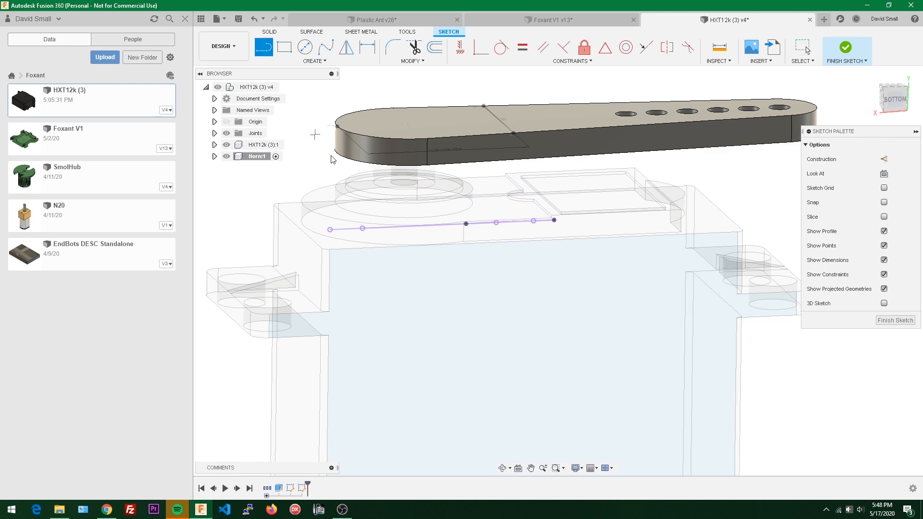
click(330, 230)
click(322, 87)
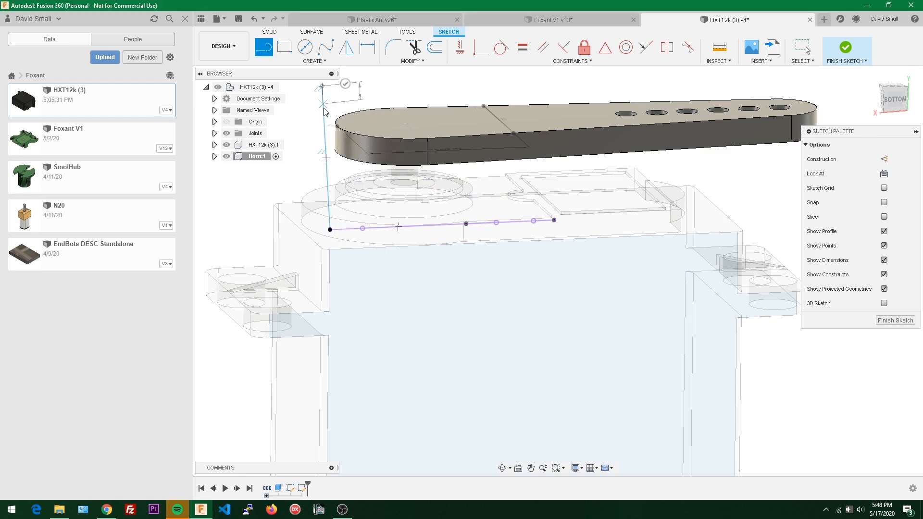
scroll(323, 96, down, 2)
key(Escape)
click(323, 103)
click(457, 47)
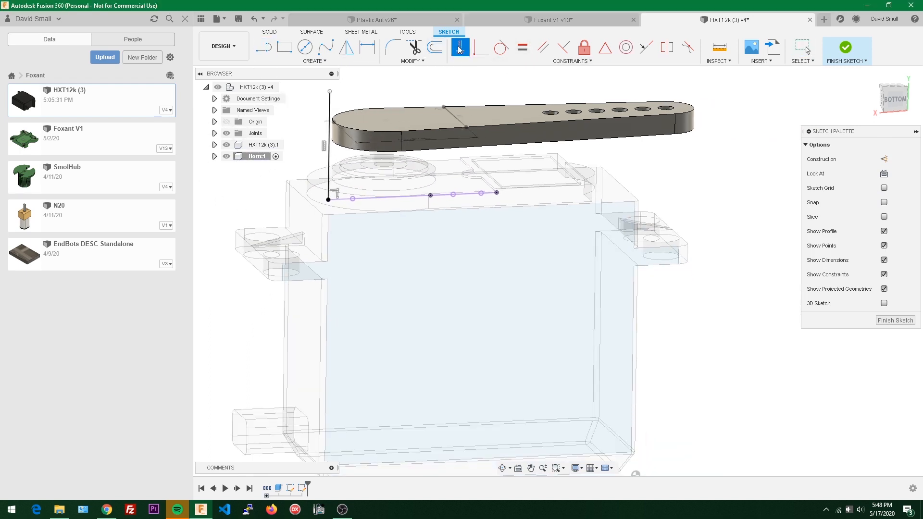
scroll(367, 100, up, 1)
key(Escape)
click(894, 102)
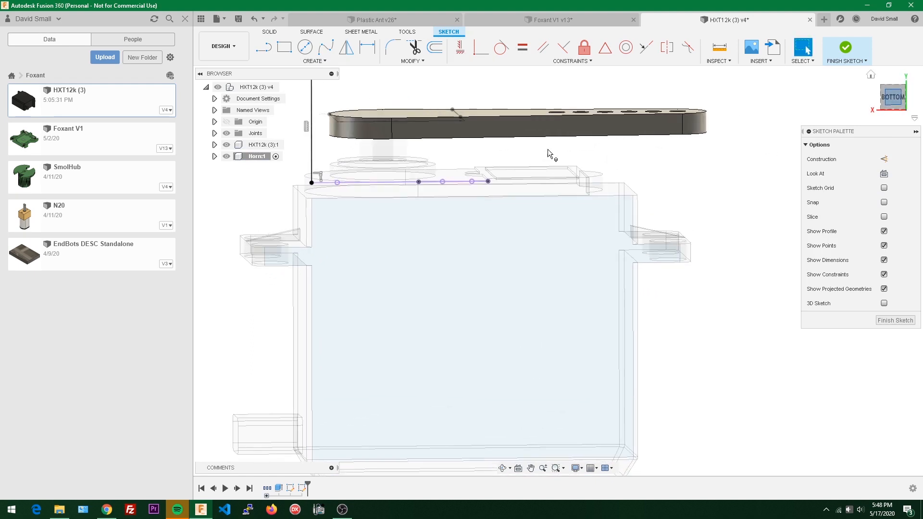
drag(401, 133, 404, 175)
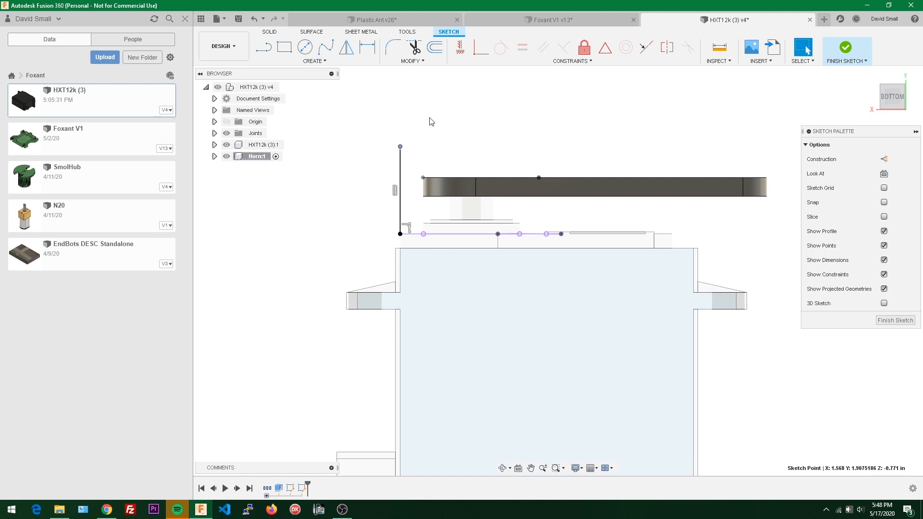
scroll(419, 237, up, 1)
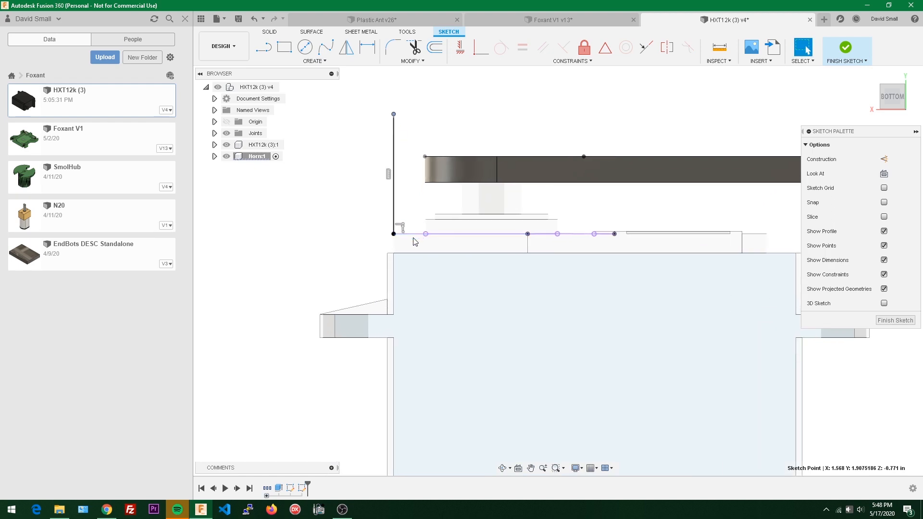
Dimension the vertical line's length as 9 mm and finish the sketch
shift+middle_drag(415, 242, 441, 248)
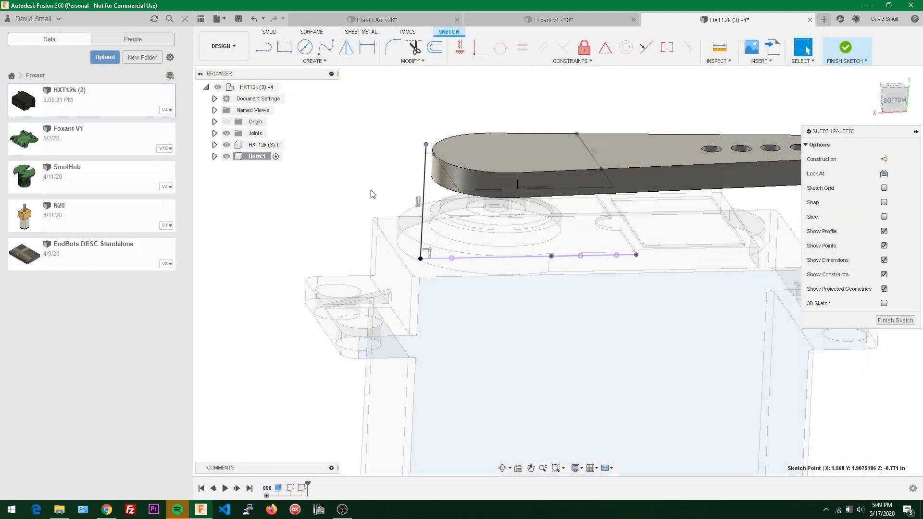
key(d)
click(422, 202)
click(353, 189)
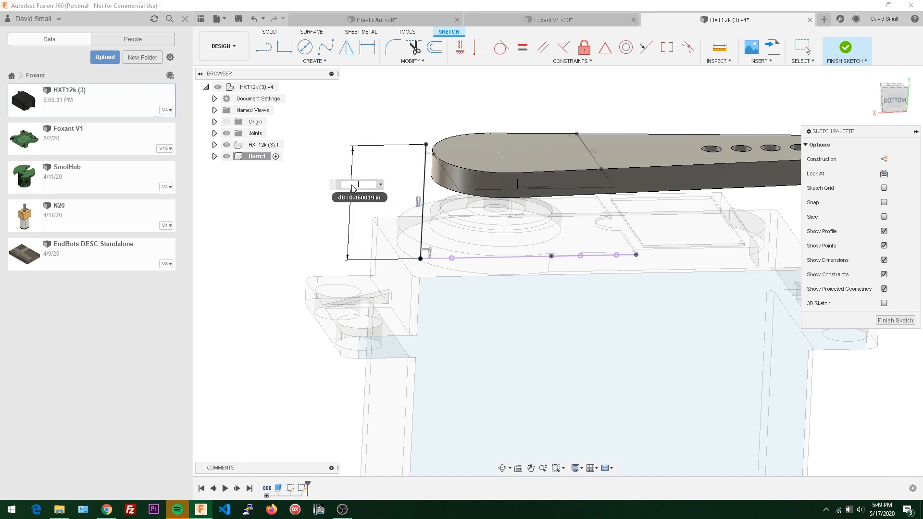
text(9mm)
key(Return)
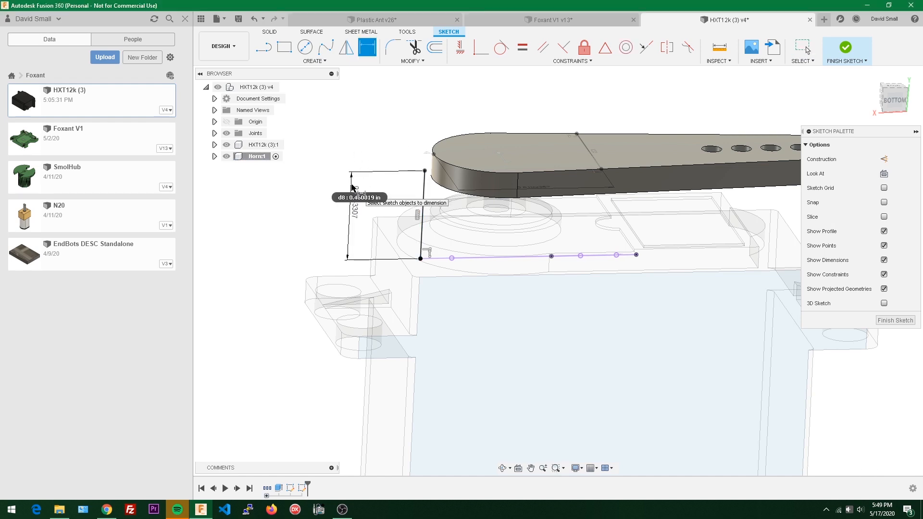
key(Escape)
scroll(464, 135, down, 2)
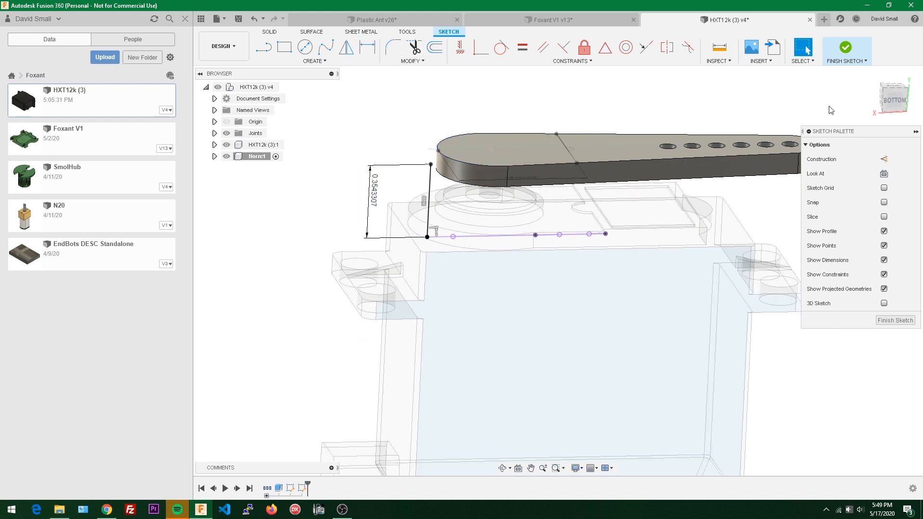
click(891, 99)
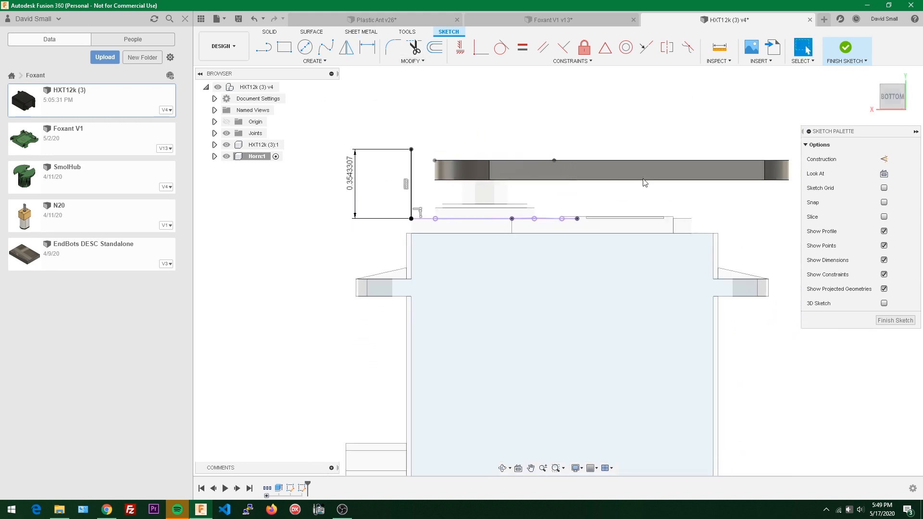
click(890, 324)
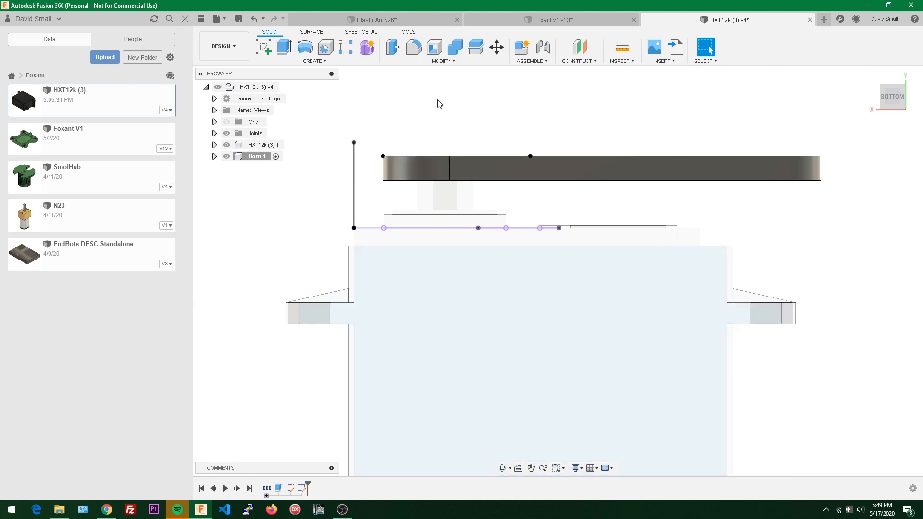
Start extruding the profile on the horn's large rounded end upward as a join, with the extent set to To Object
click(214, 156)
shift+middle_drag(324, 144, 342, 158)
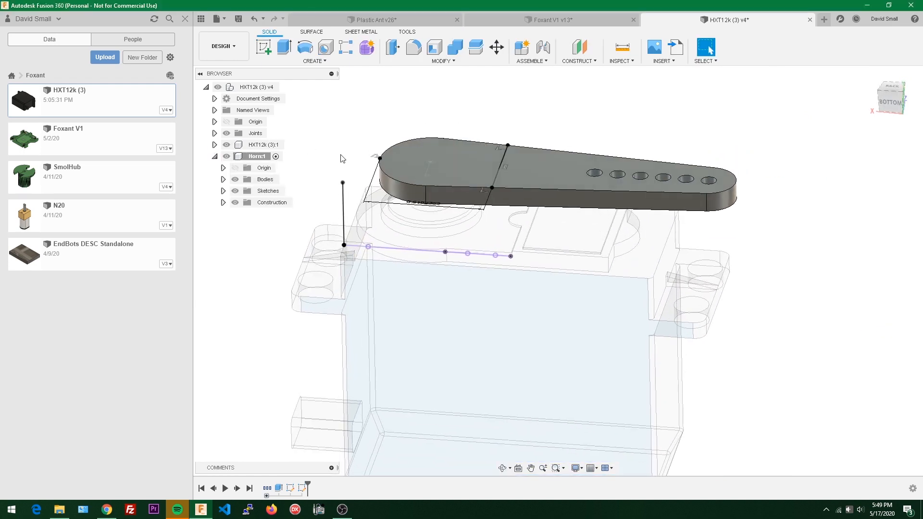
click(427, 152)
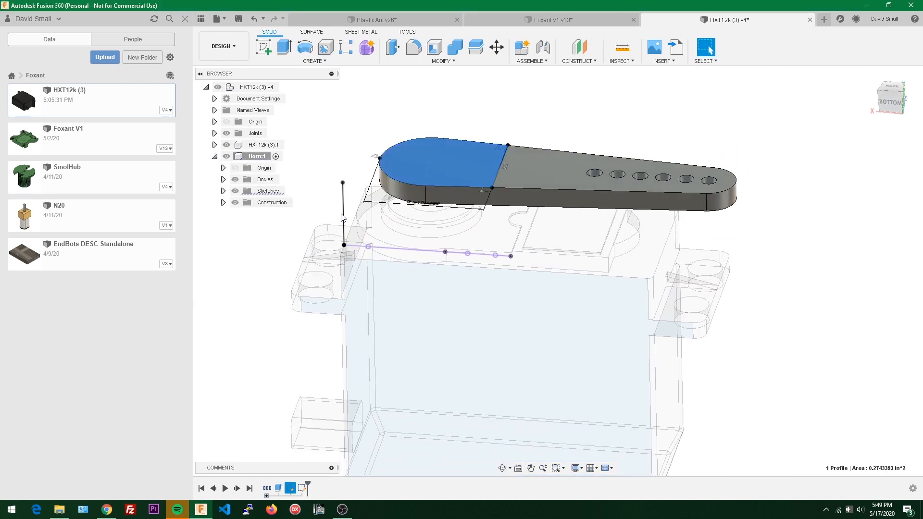
key(e)
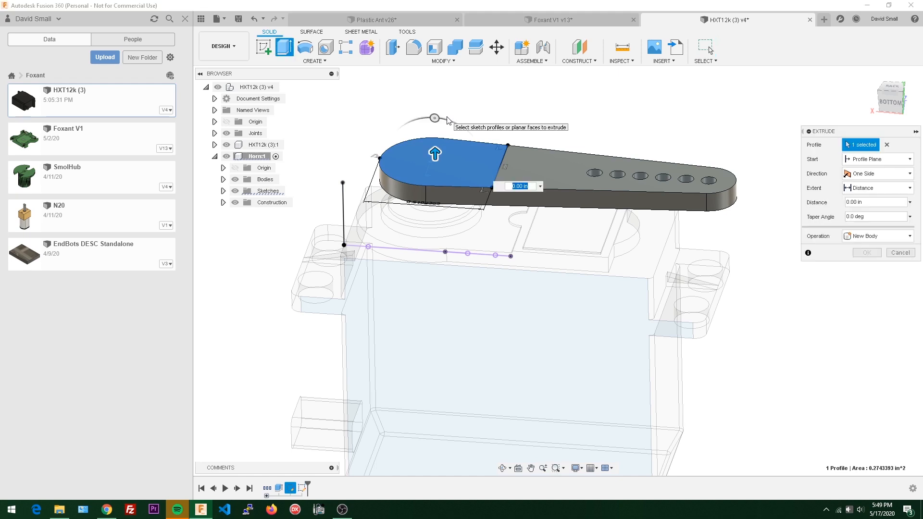
scroll(492, 127, down, 1)
click(891, 103)
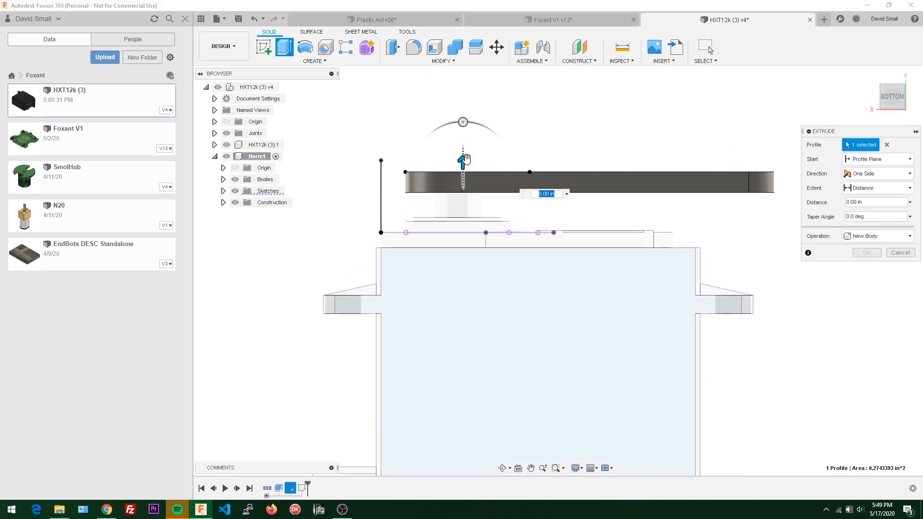
drag(464, 159, 463, 122)
click(866, 189)
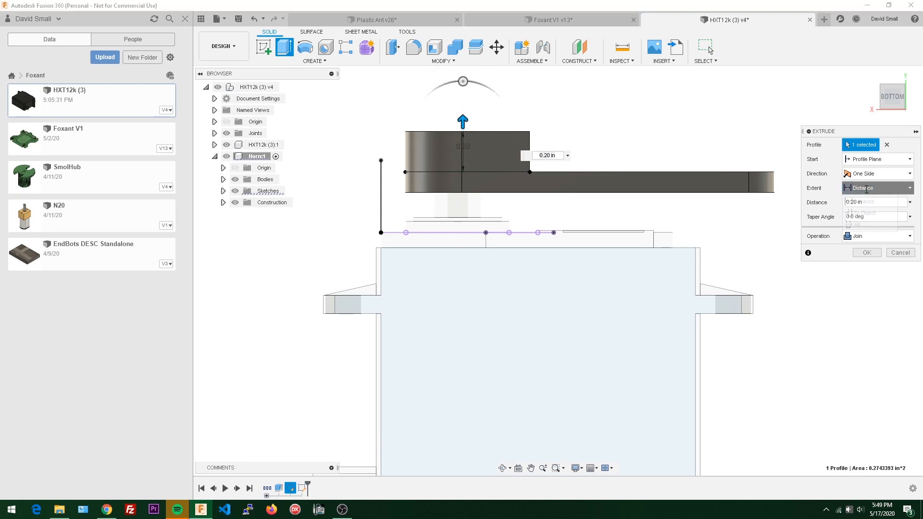
click(873, 215)
End the extrusion at the upper endpoint of the sketched vertical line and complete it as a join with the horn
scroll(457, 76, down, 1)
middle_drag(451, 72, 463, 150)
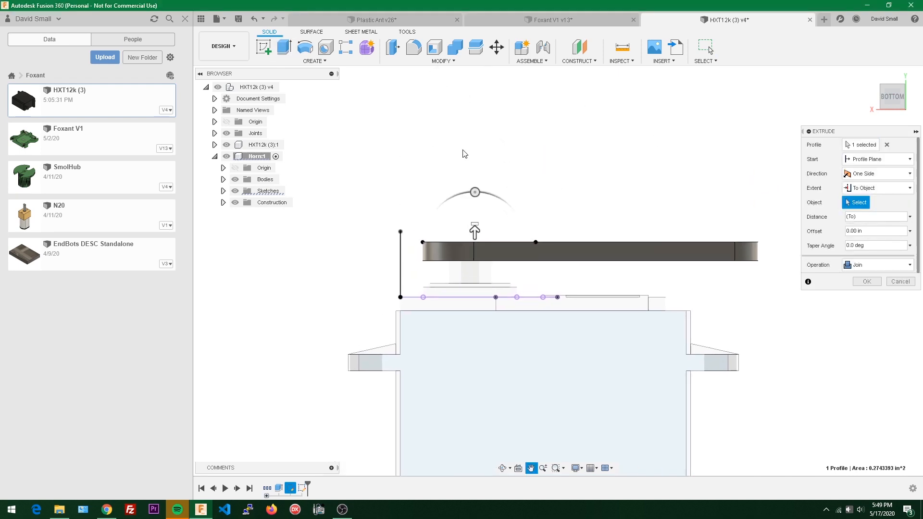
scroll(473, 148, up, 1)
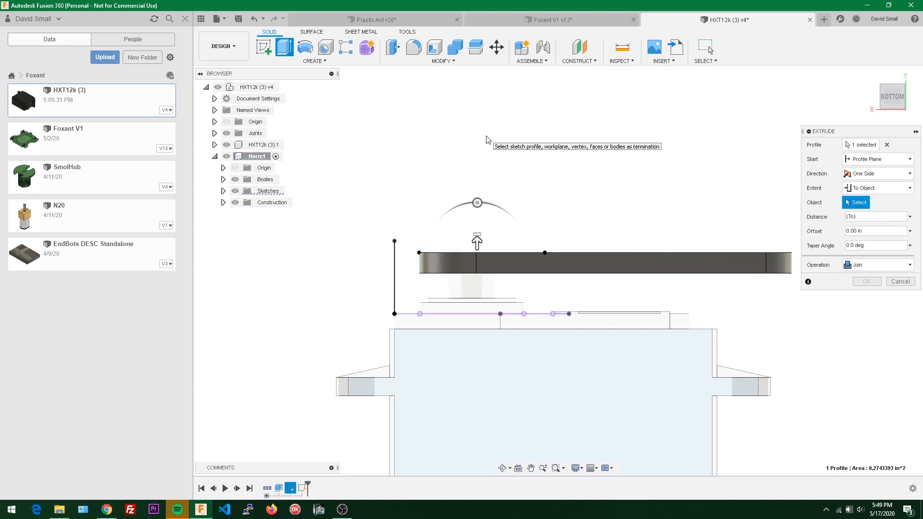
shift+middle_drag(482, 107, 391, 198)
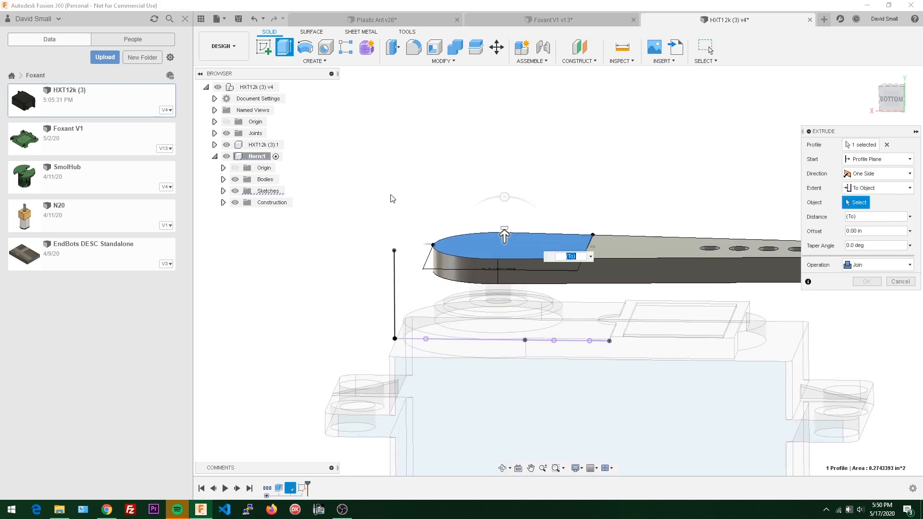
click(394, 251)
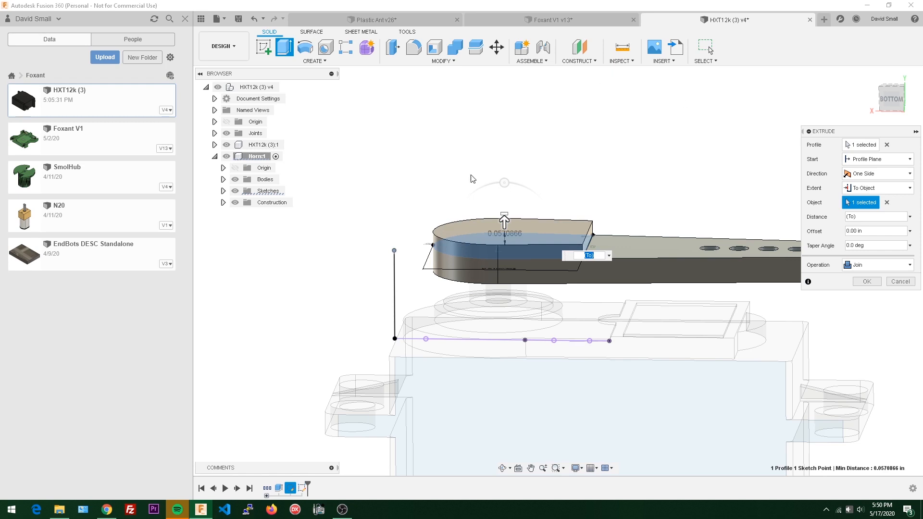
click(890, 99)
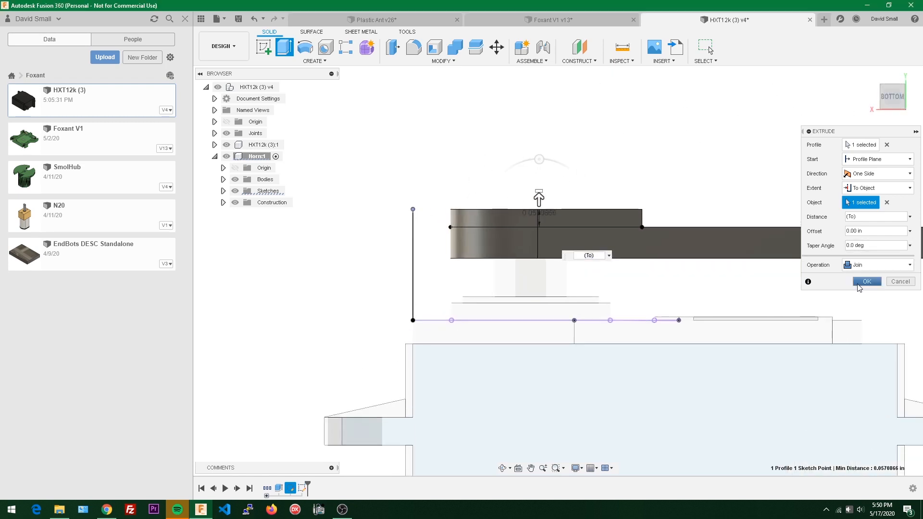
click(864, 281)
Inspect the horn's raised hub and activate the top-level HXT12k assembly
shift+middle_drag(640, 169, 612, 158)
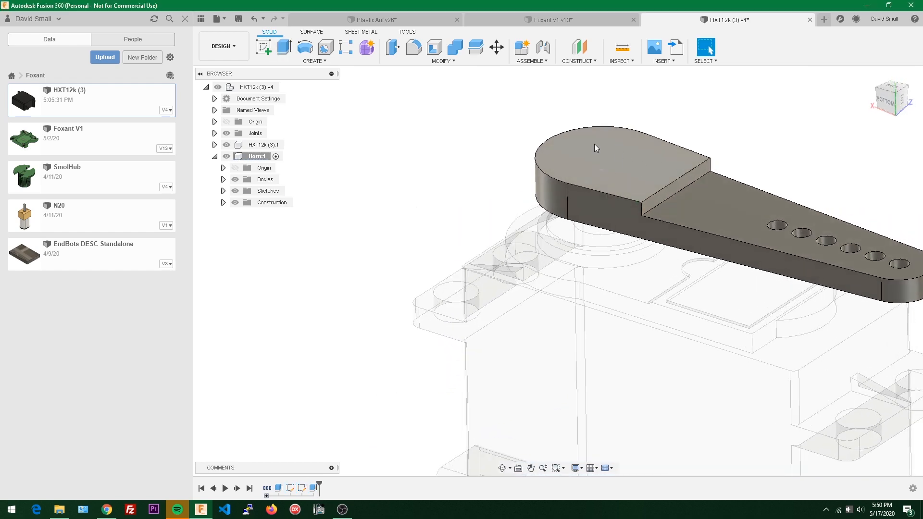
shift+middle_drag(672, 108, 601, 186)
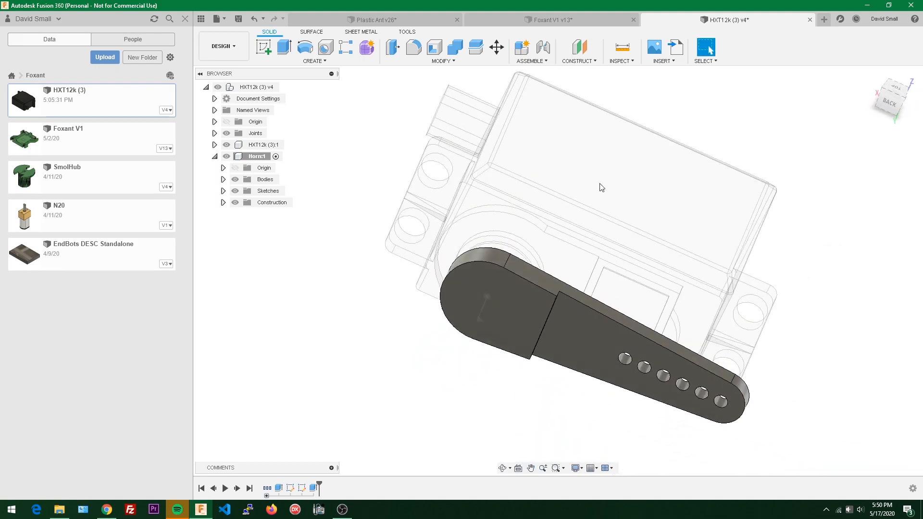
click(285, 87)
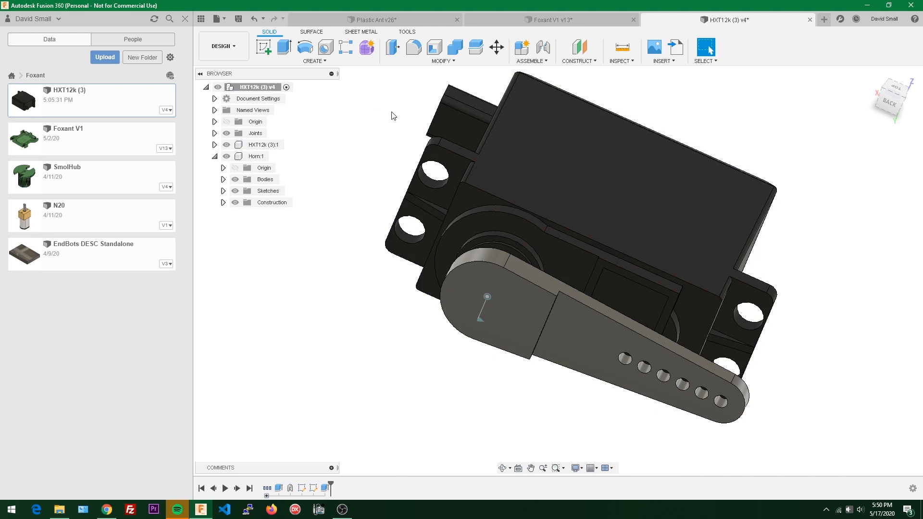